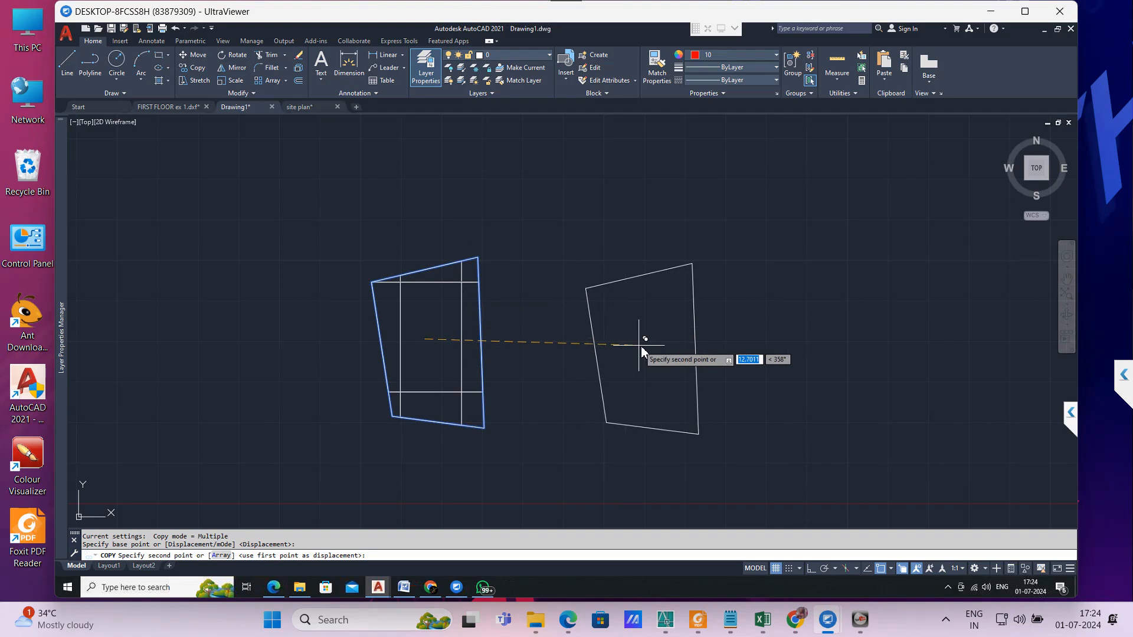
Step: Place a copy of the plot outline beside the original and run the BB command on its interior
click(641, 345)
key(Return)
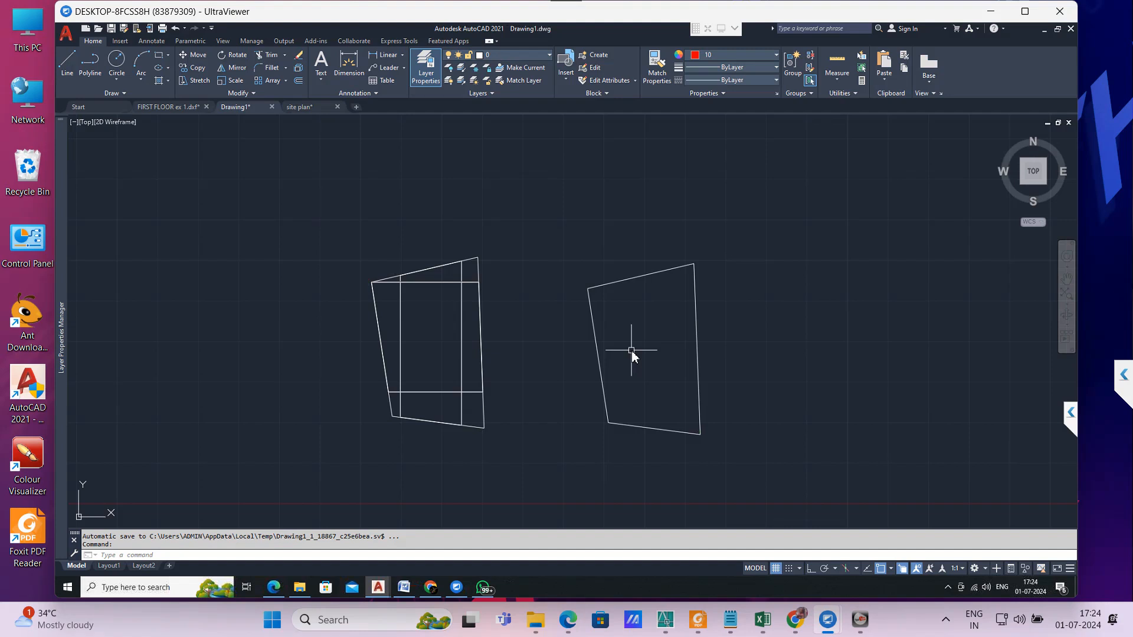
text(BB)
key(Return)
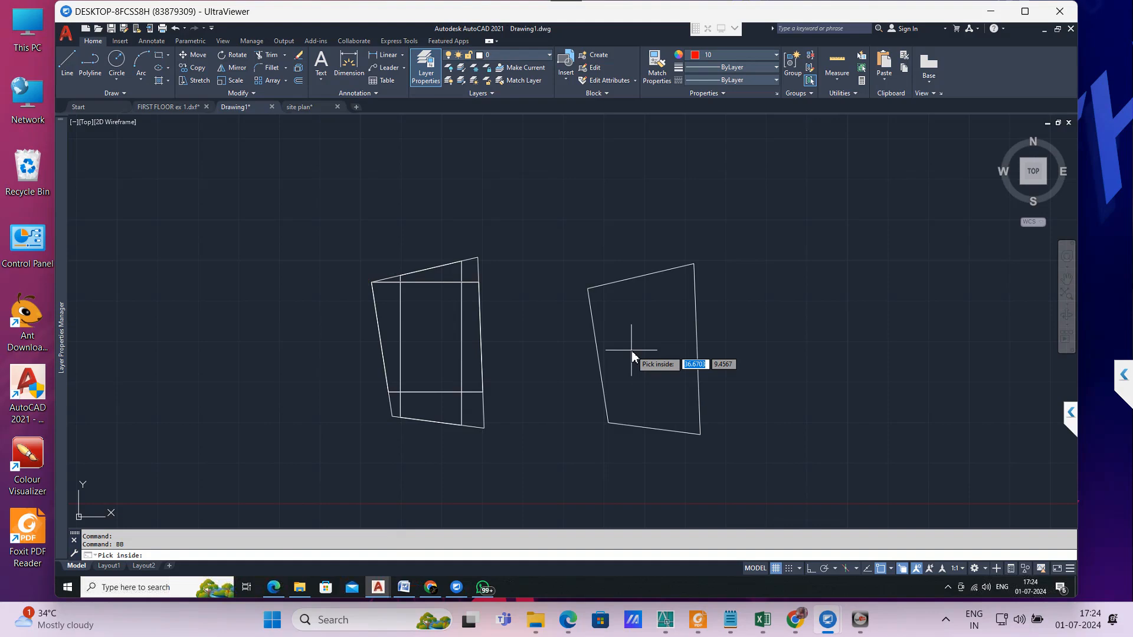
click(631, 350)
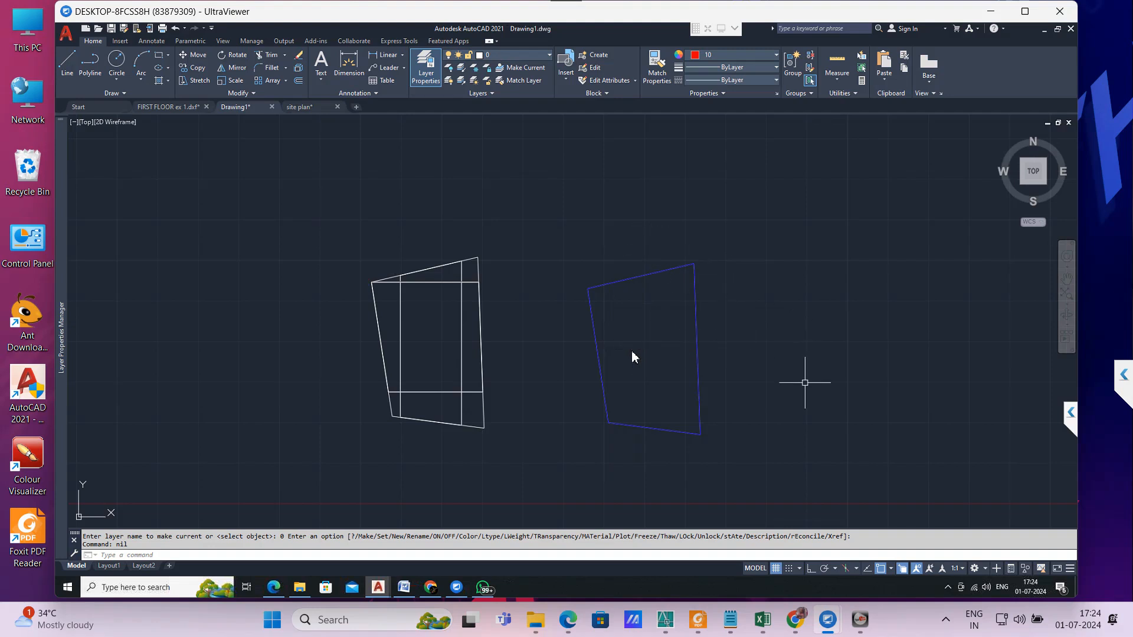
Step: List the layers used by the copied plot outline with the SOL command
text(SOL)
key(Return)
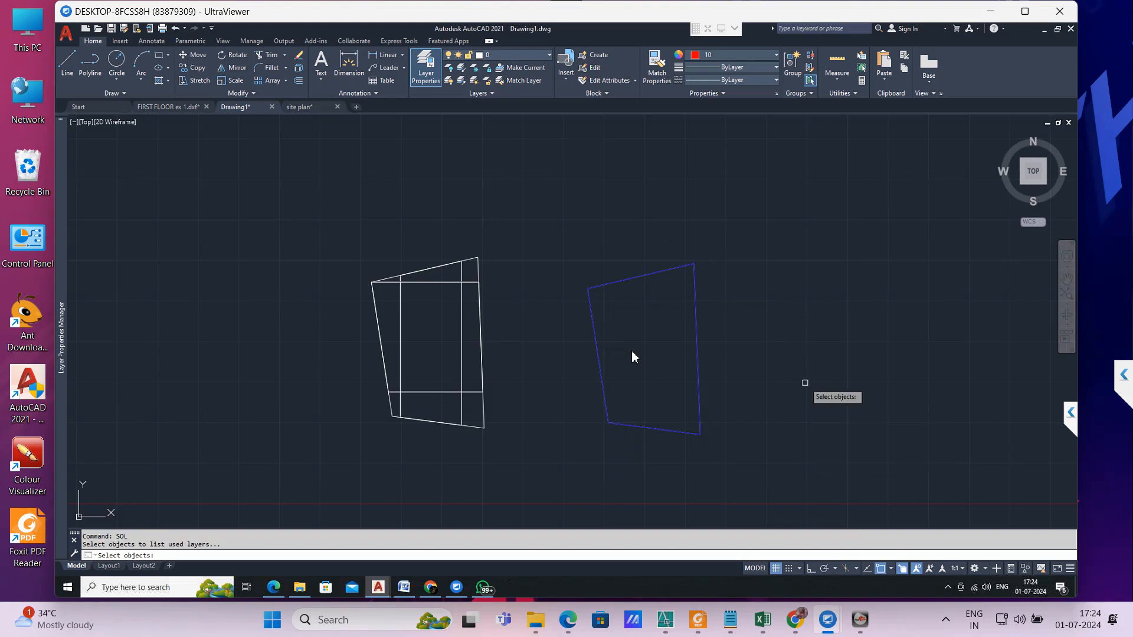
click(568, 259)
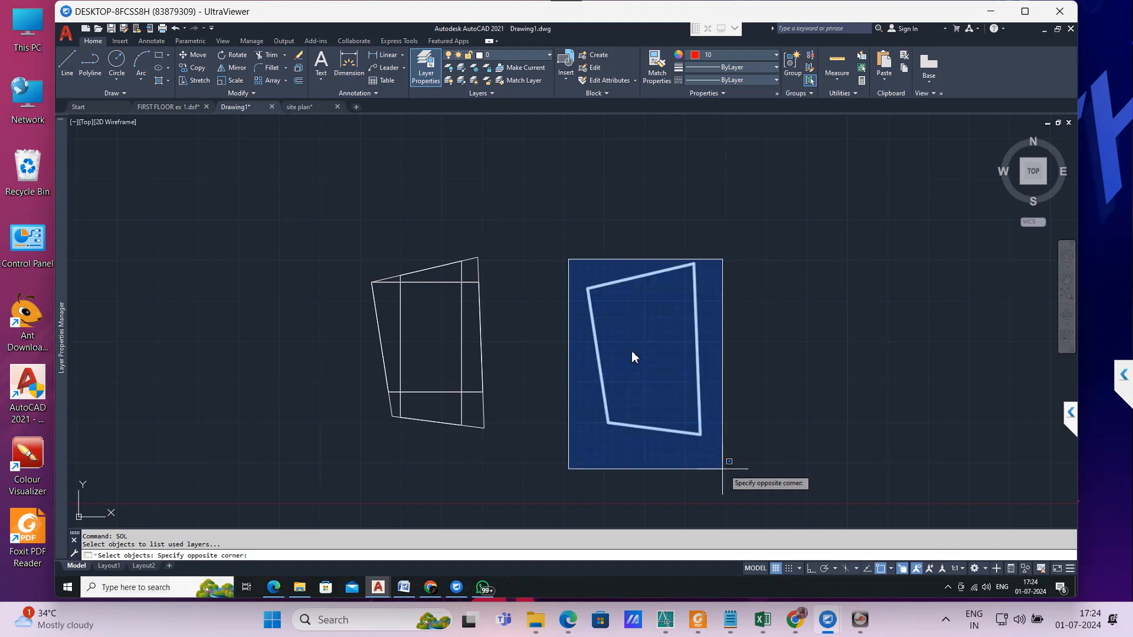
click(722, 469)
key(Return)
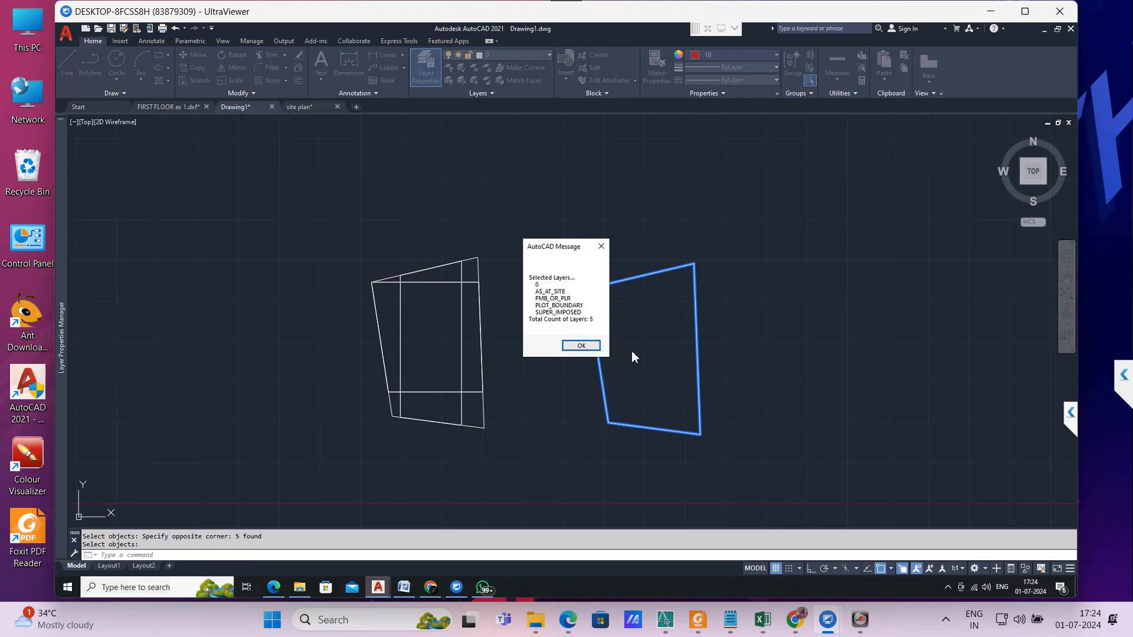
key(Return)
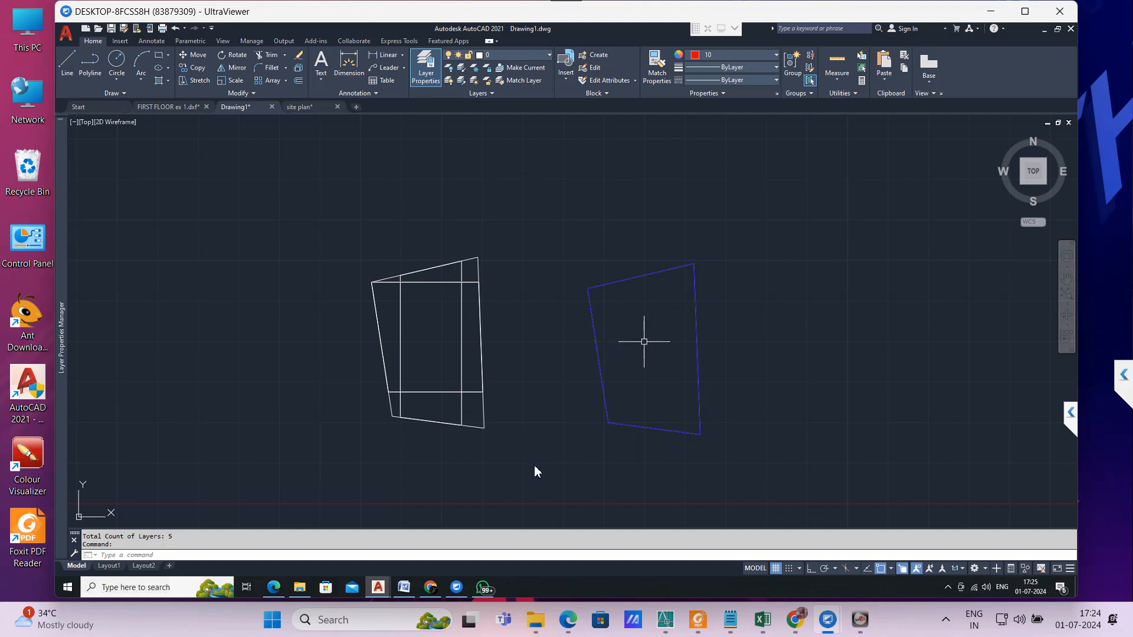
Step: Explode the original plot's outer outline into separate lines
click(469, 426)
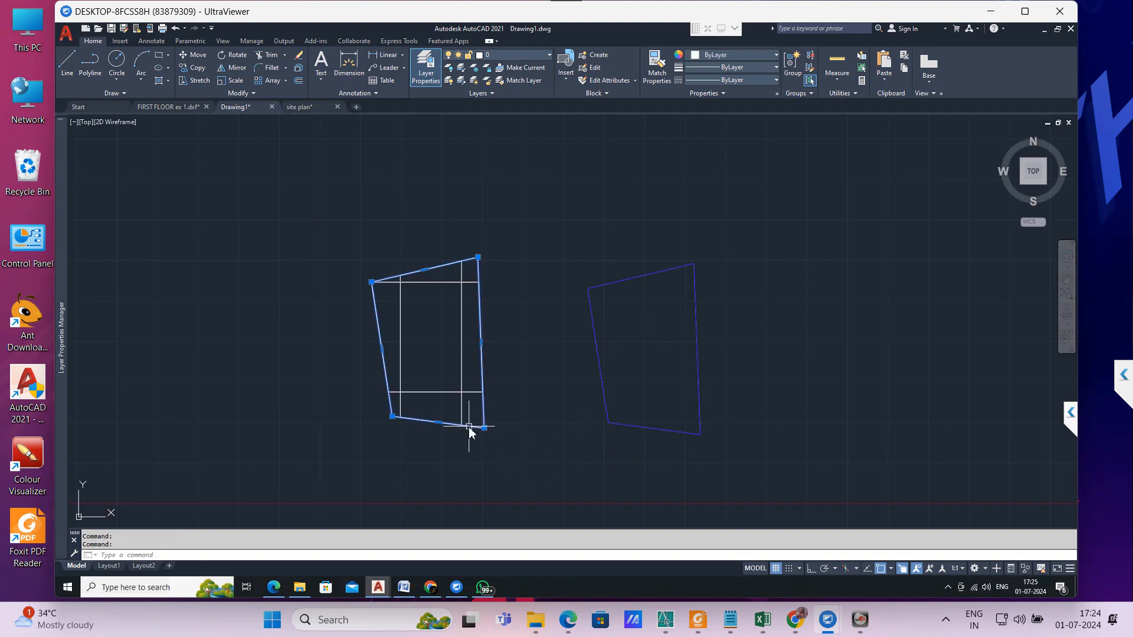
text(x)
key(Return)
key(Escape)
key(Escape)
Step: Try offsetting the original plot's lower edge 7 units outward, and erase the resulting line
text(o)
key(Return)
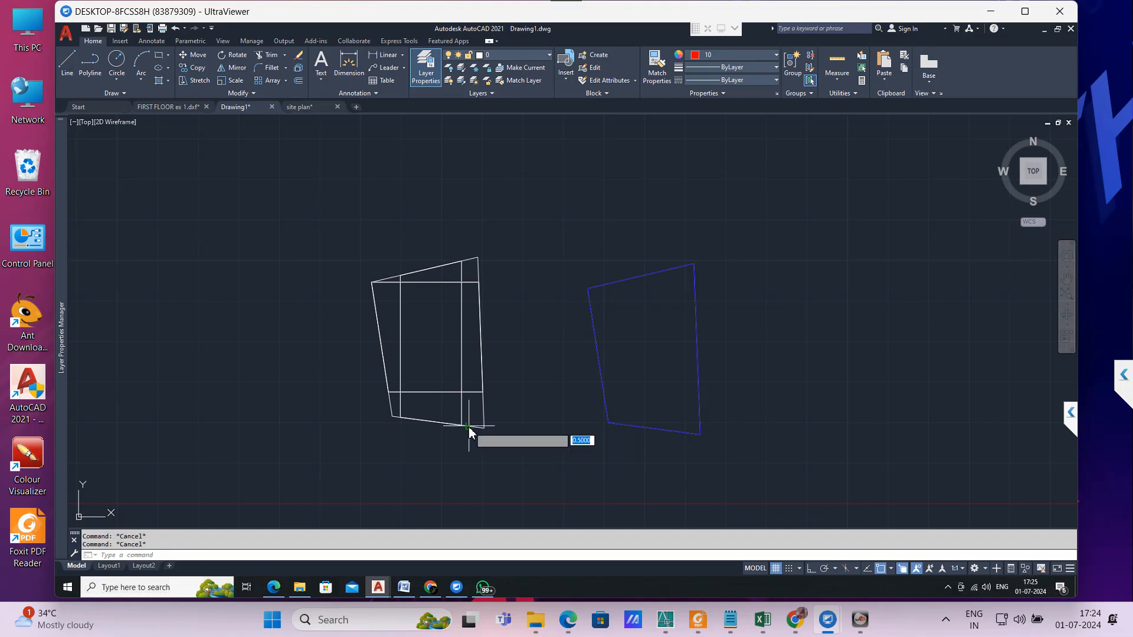
text(7)
key(Return)
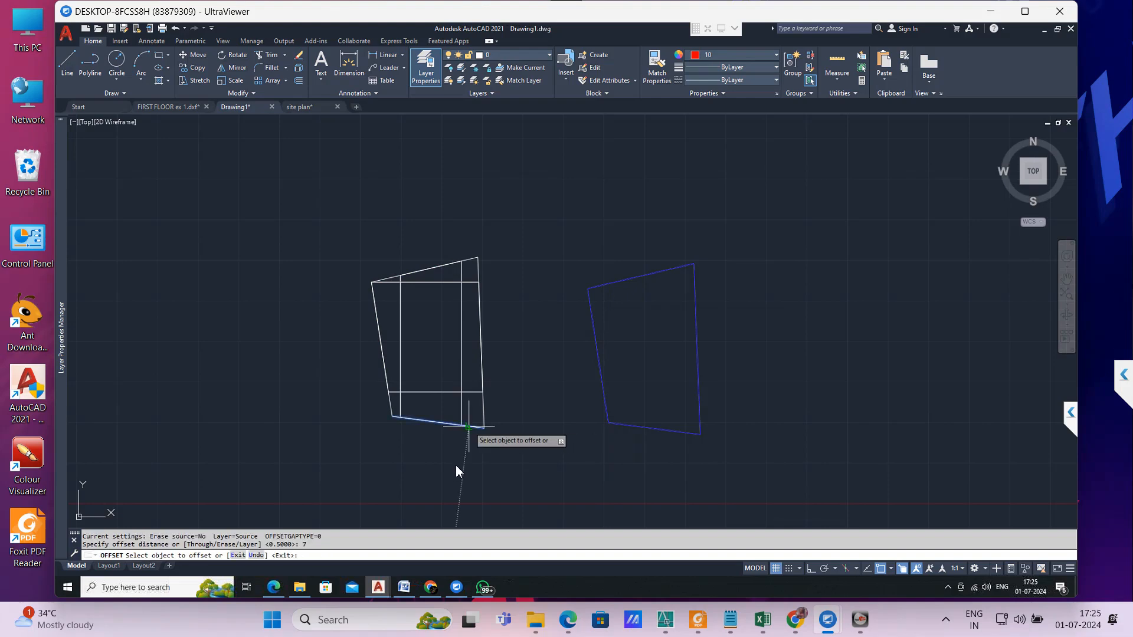
click(471, 426)
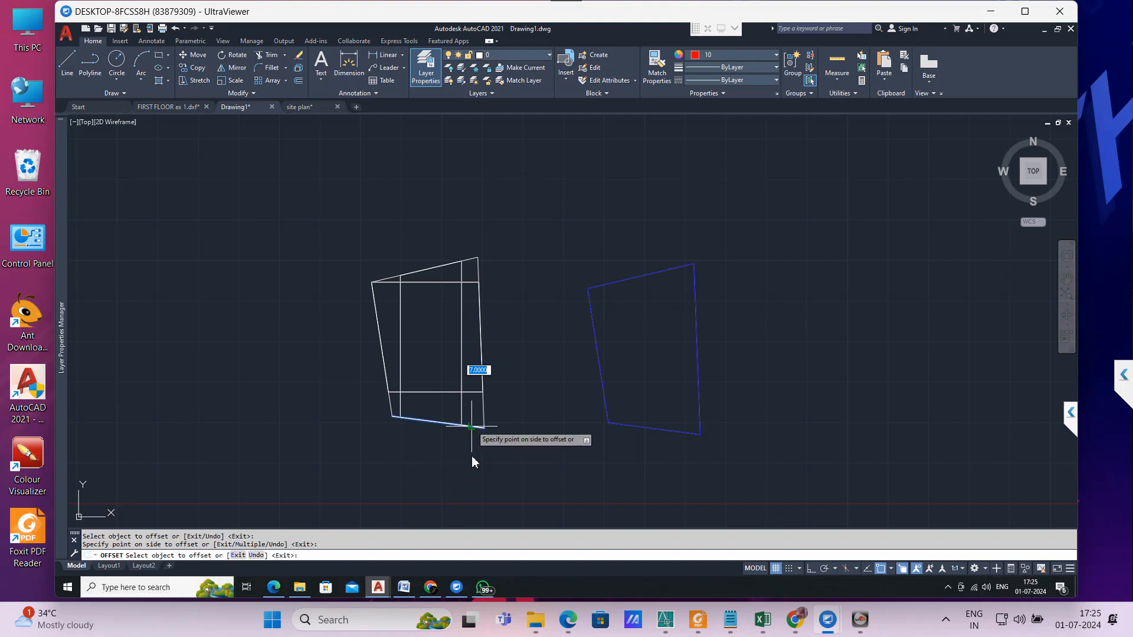
click(470, 463)
scroll(516, 403, down, 5)
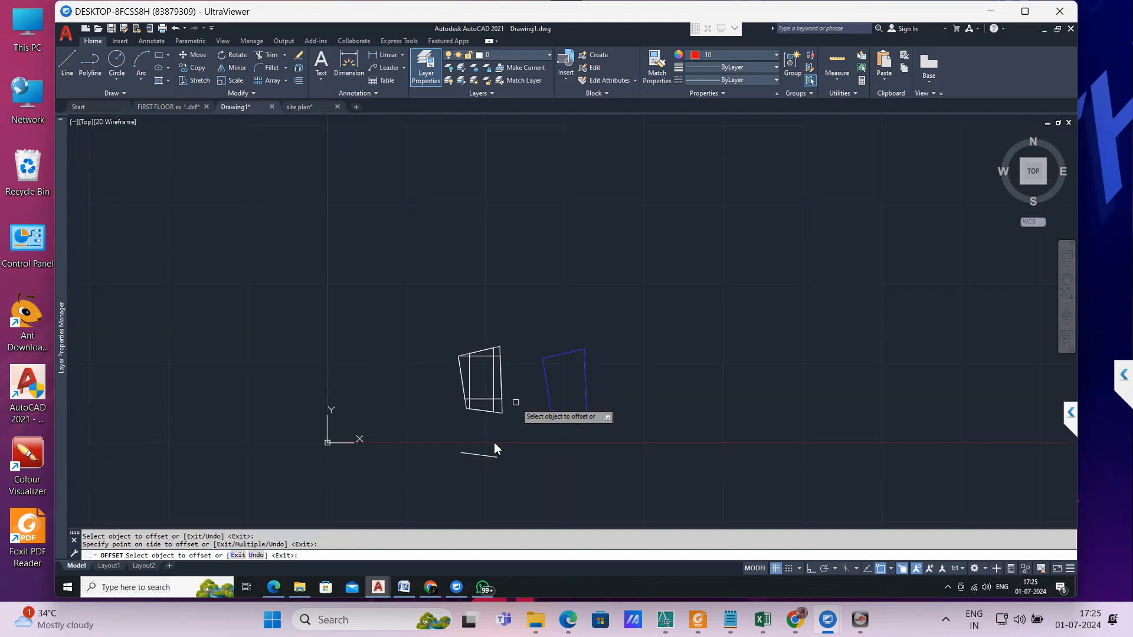
key(Escape)
drag(494, 449, 470, 464)
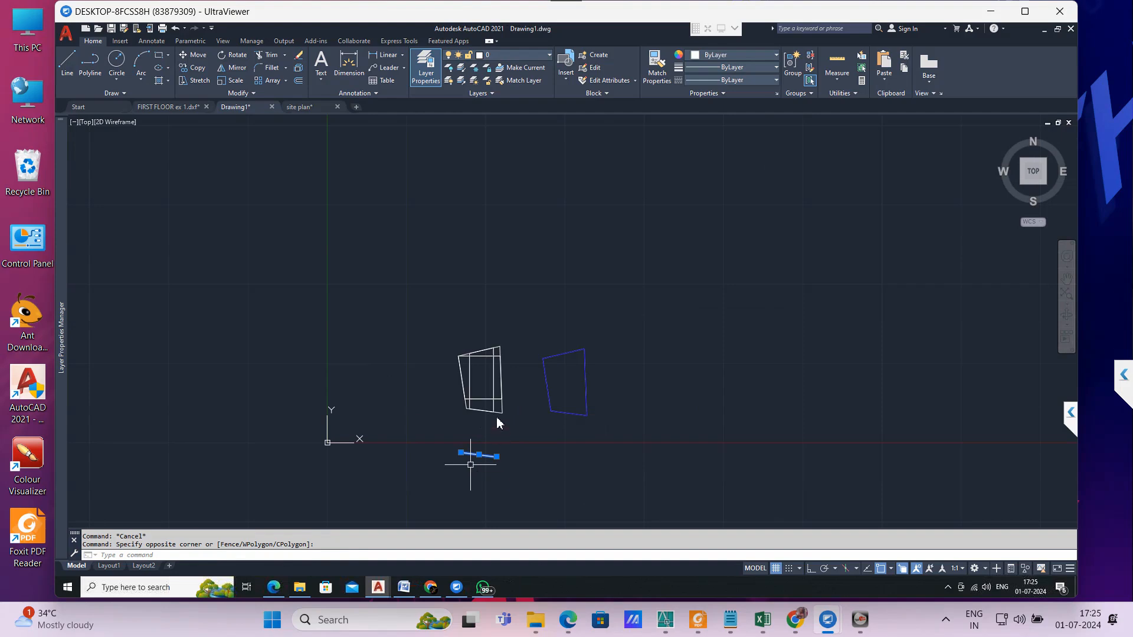
key(Delete)
scroll(494, 453, up, 5)
key(Escape)
key(Escape)
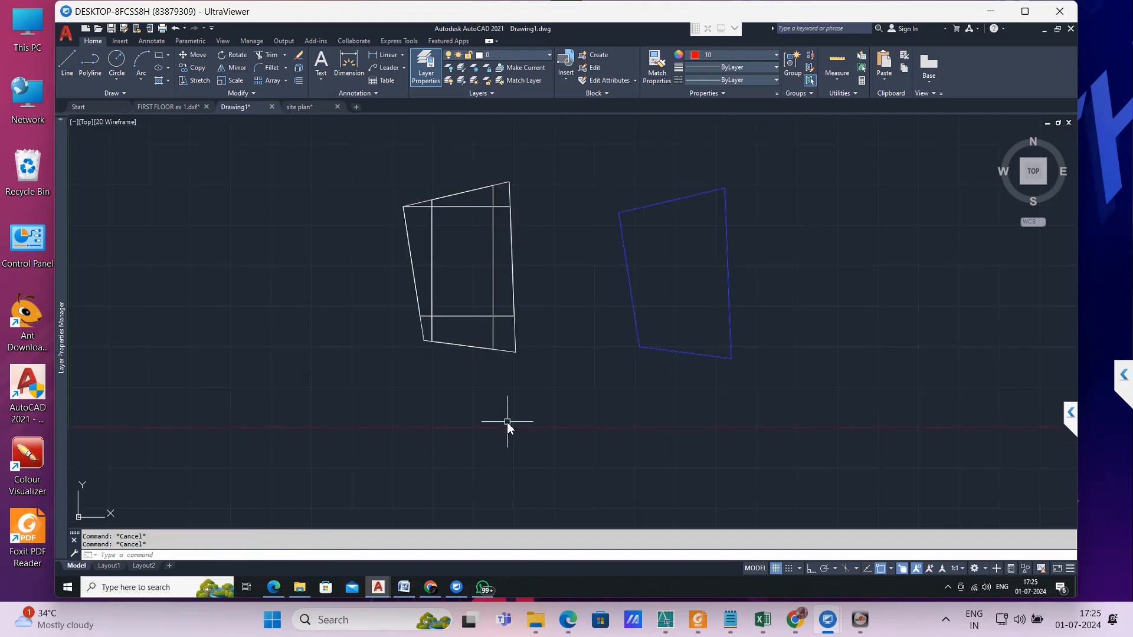
Step: Offset the original plot's lower edge 3 units outward, below the plot
text(o)
key(Return)
text(3)
key(Return)
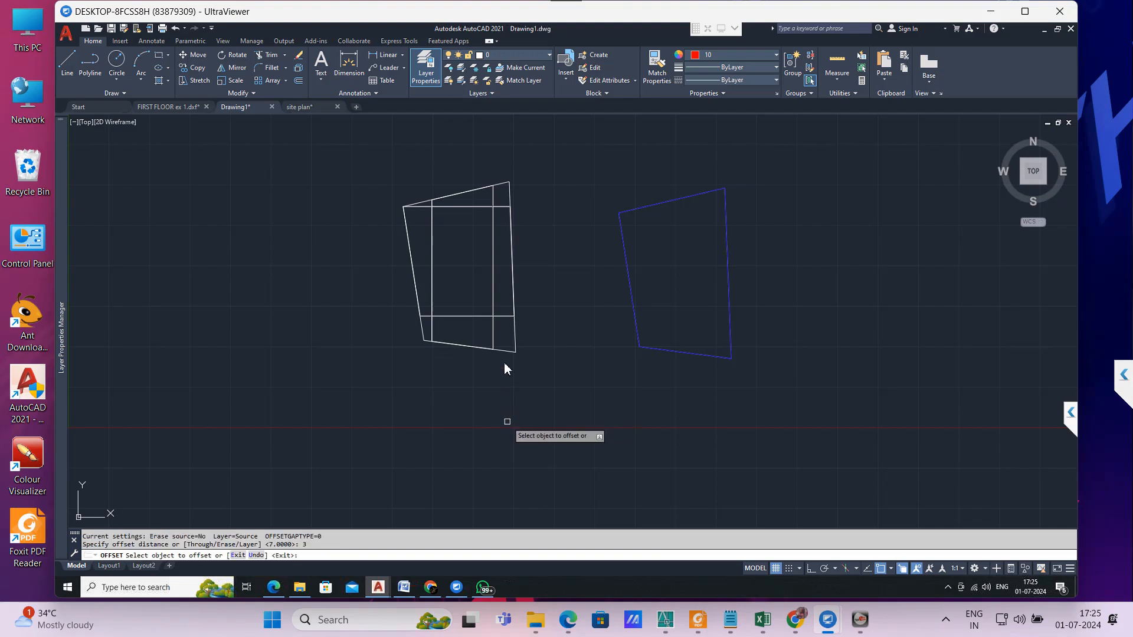
click(504, 353)
click(490, 419)
key(Return)
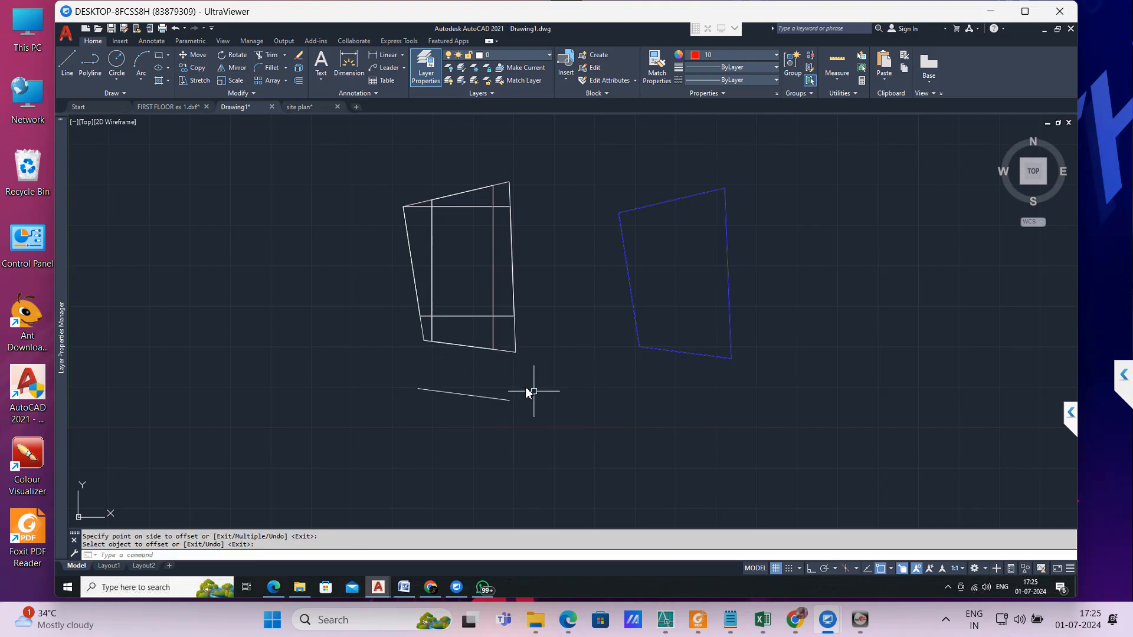
key(Escape)
key(Escape)
text(l)
key(Return)
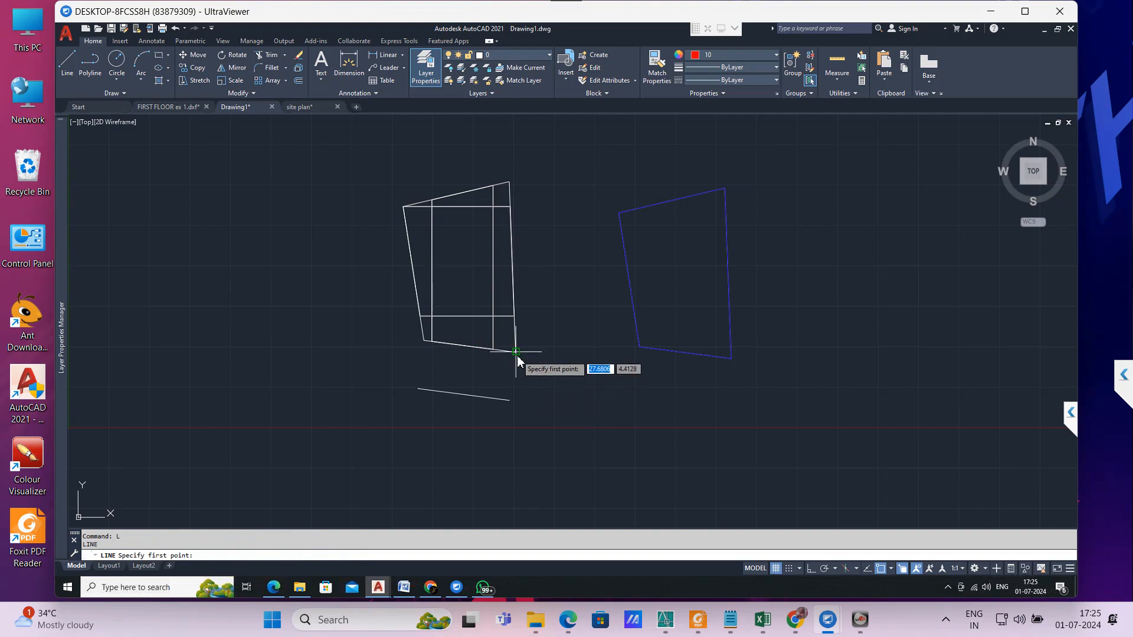
click(516, 352)
key(Escape)
key(Escape)
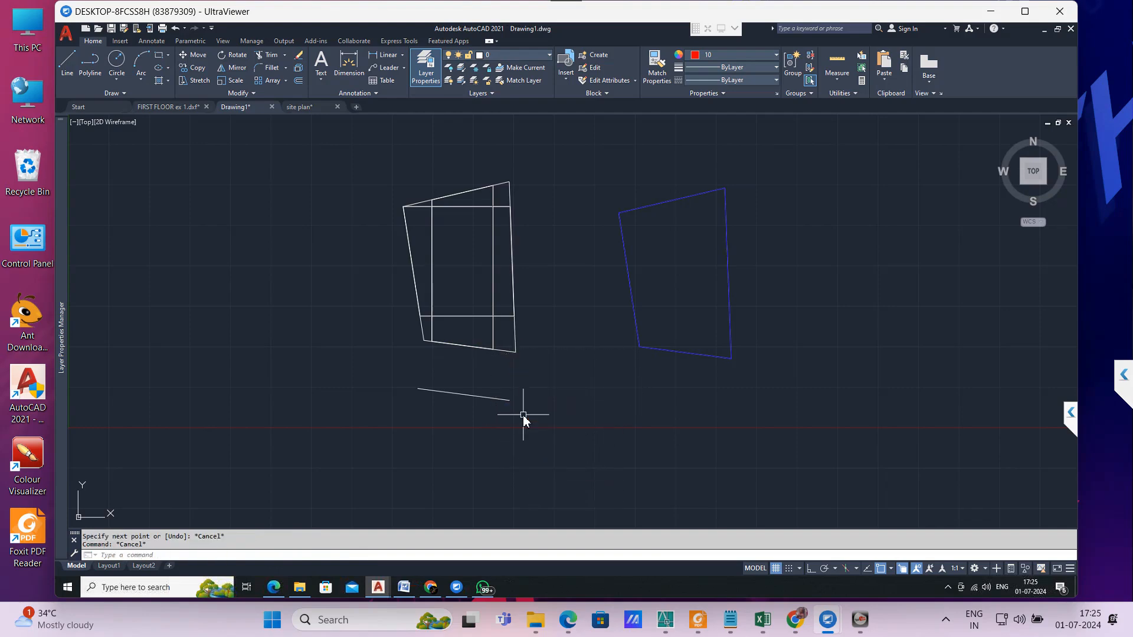
Step: Join the offset line to the plot's right side line with a zero-radius Fillet
text(f)
key(Return)
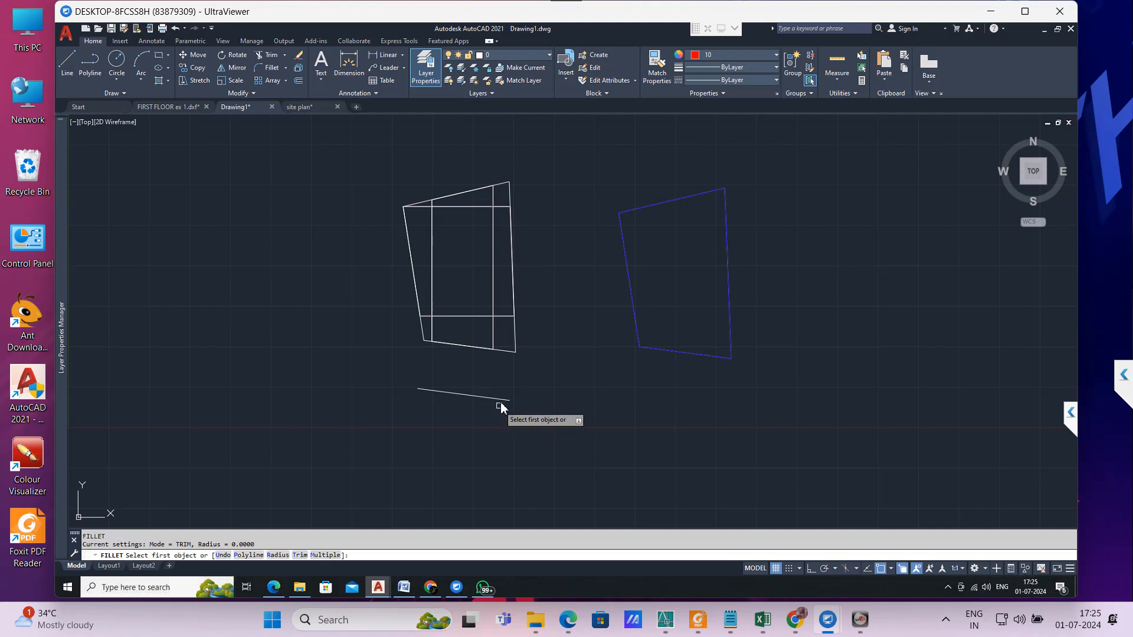
click(502, 401)
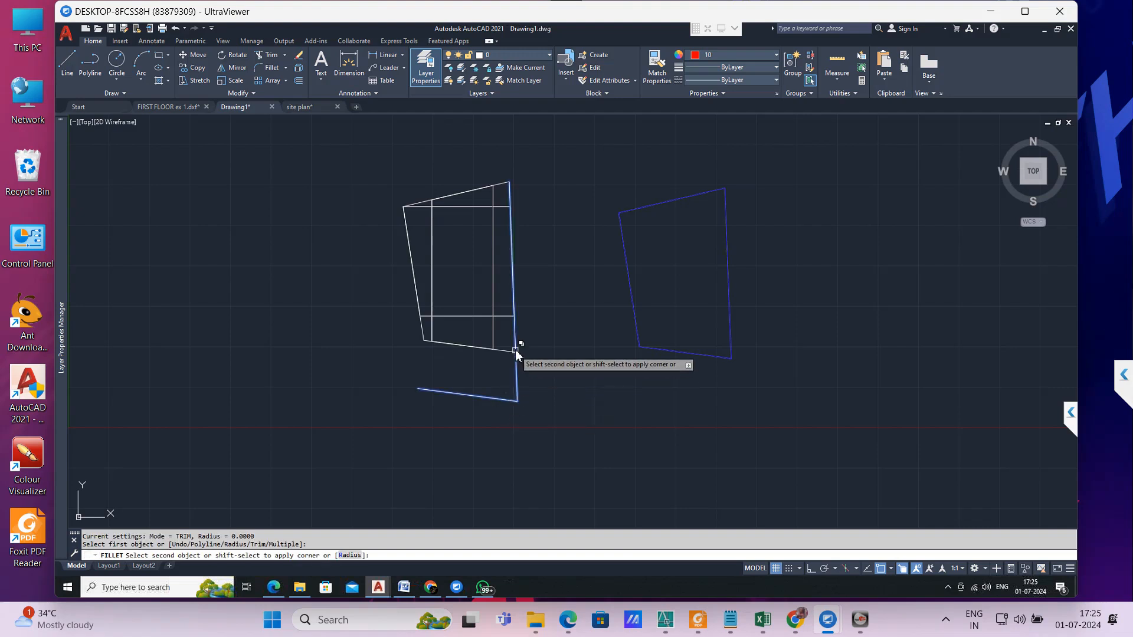
click(515, 350)
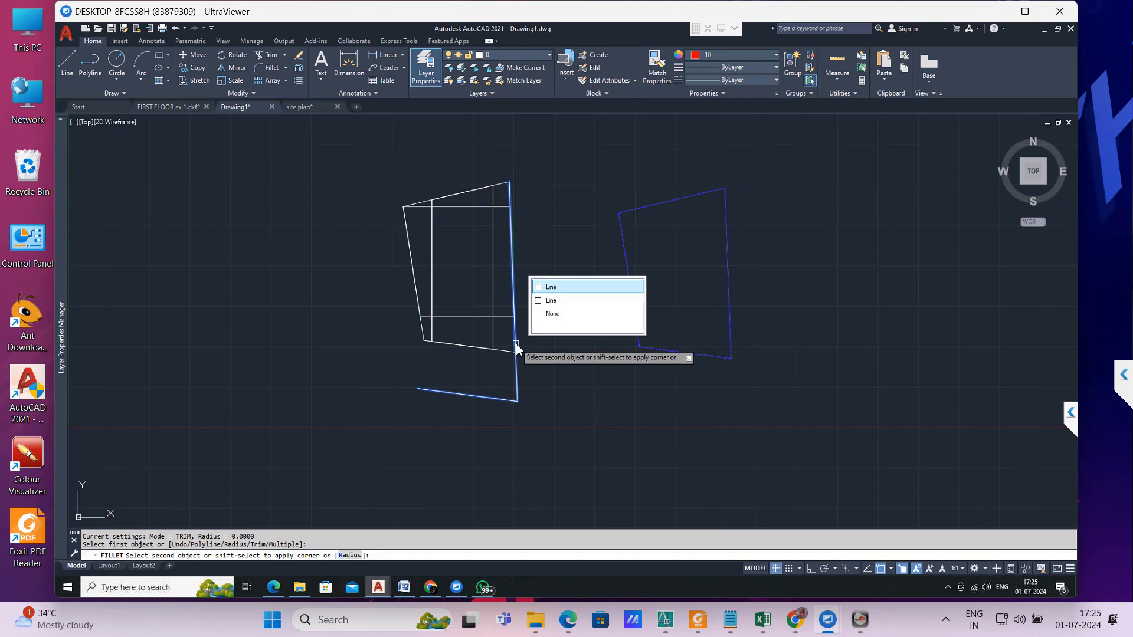
key(Return)
Step: Fillet the offset line with the plot's left side line at zero radius
key(Return)
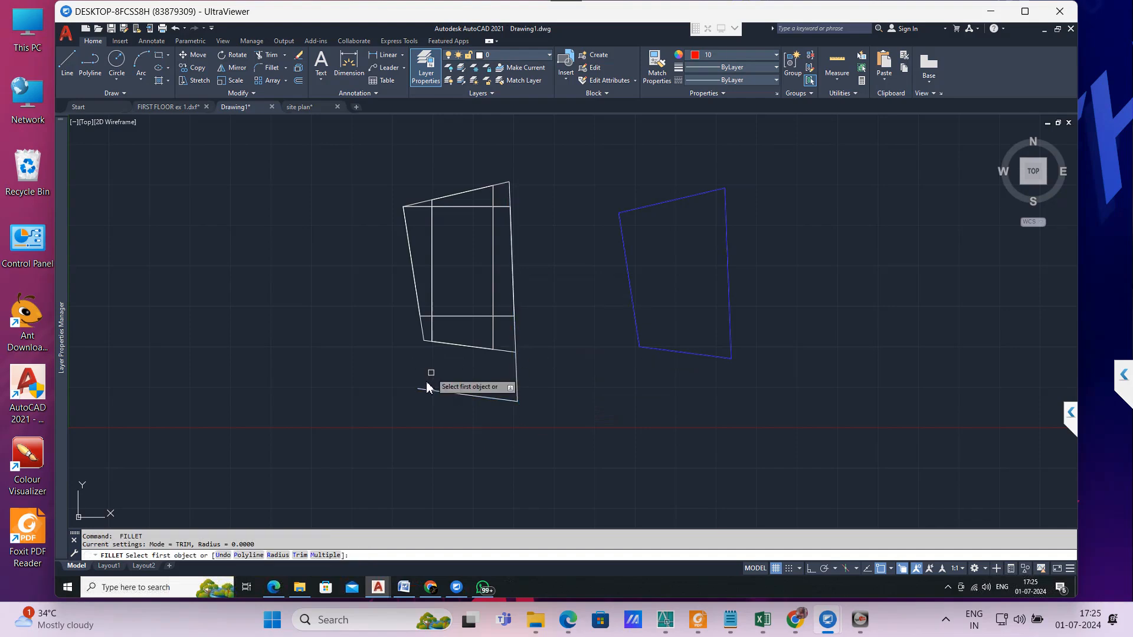
click(426, 387)
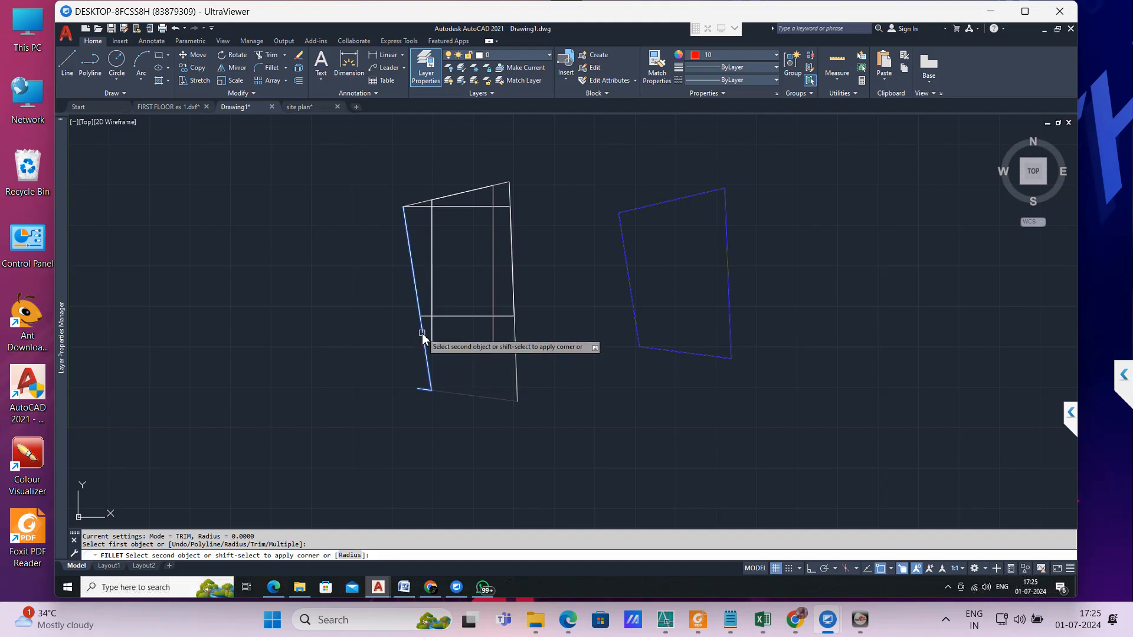
click(423, 334)
key(Escape)
key(Escape)
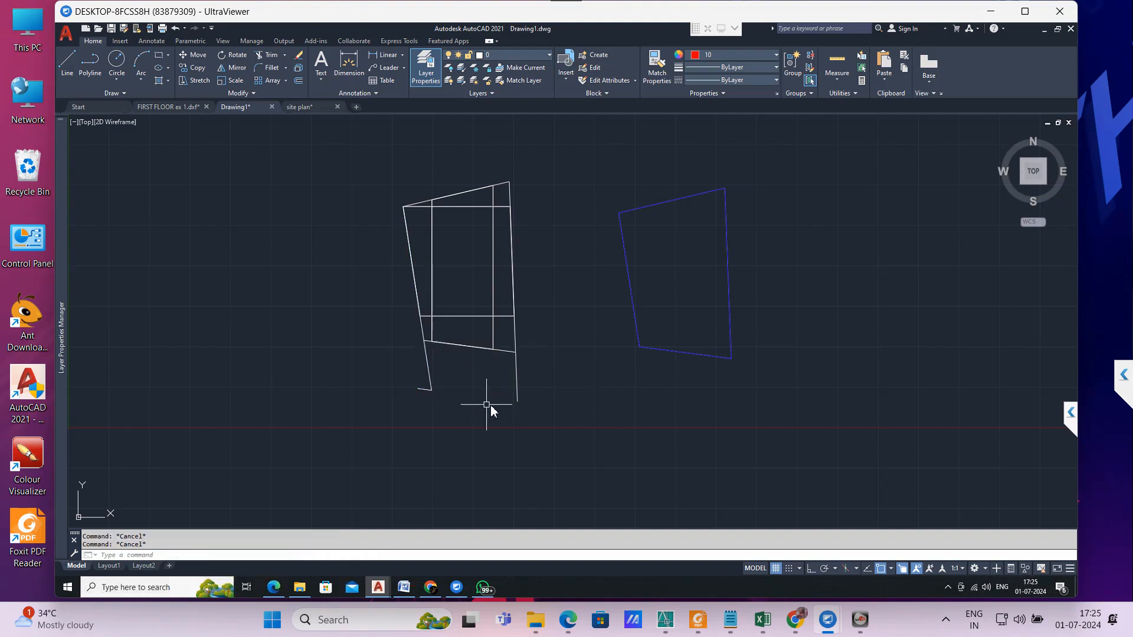
Step: Extend the short remaining piece of the offset line across to the plot's right side line
text(ex)
key(Return)
key(Return)
text(b)
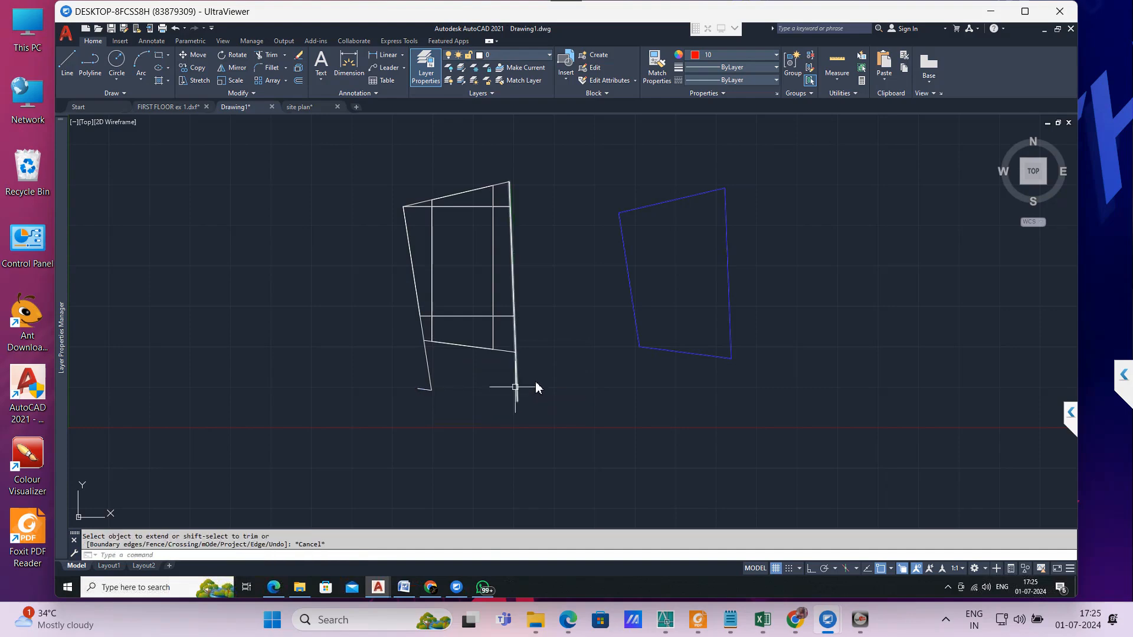
key(Return)
click(532, 379)
click(493, 407)
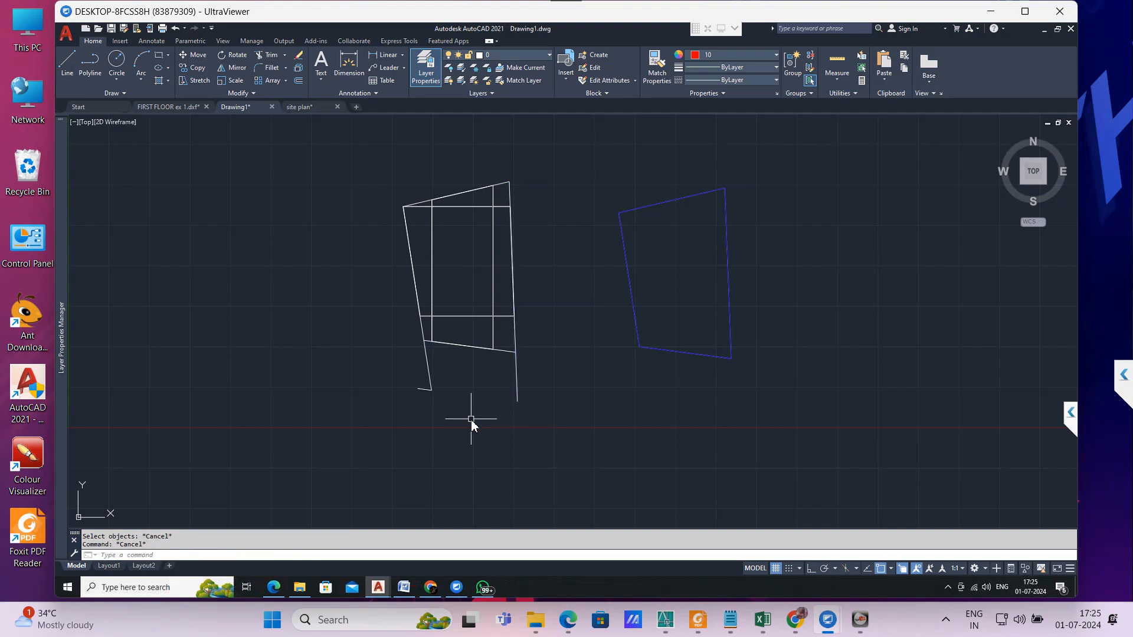
key(Return)
click(427, 391)
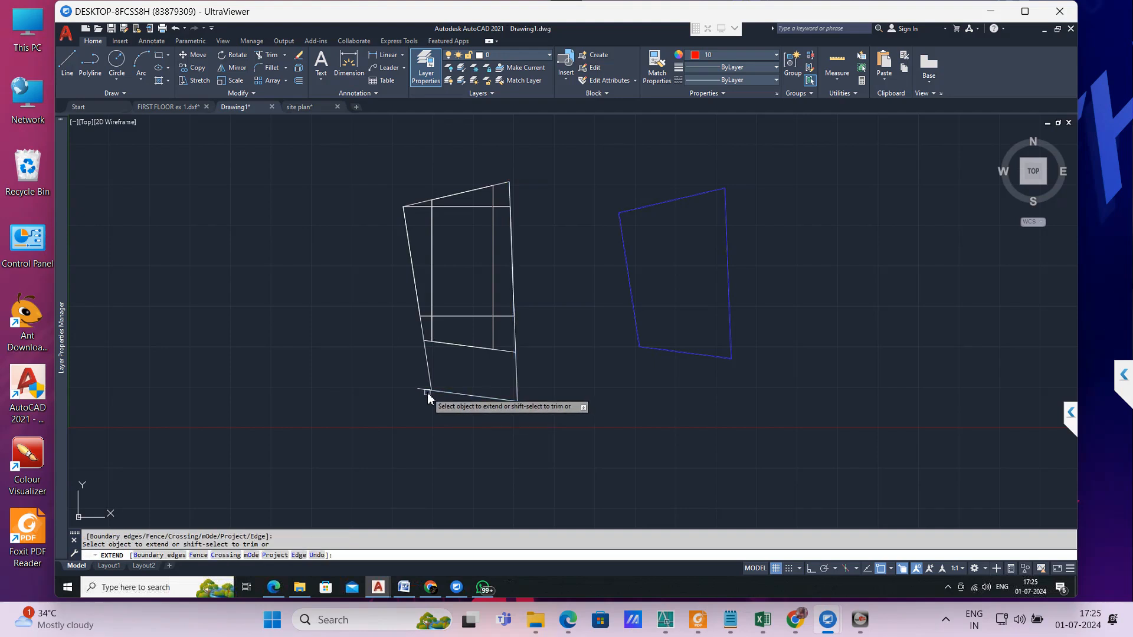
key(Return)
Step: Trim the end of the offset line that overhangs the left side line
text(tr)
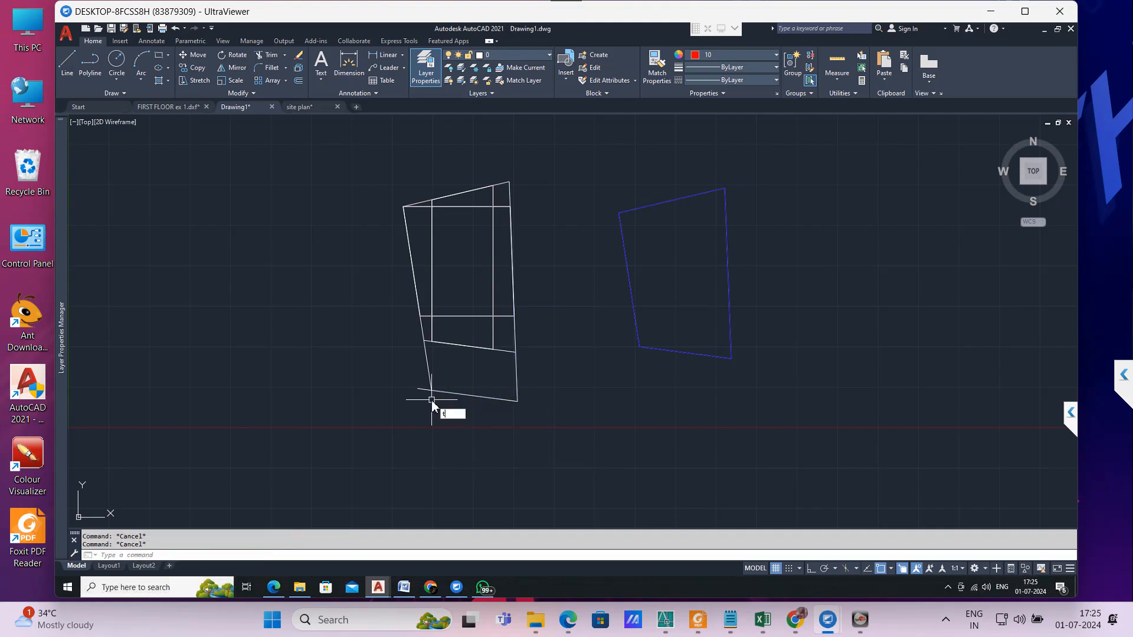
key(Return)
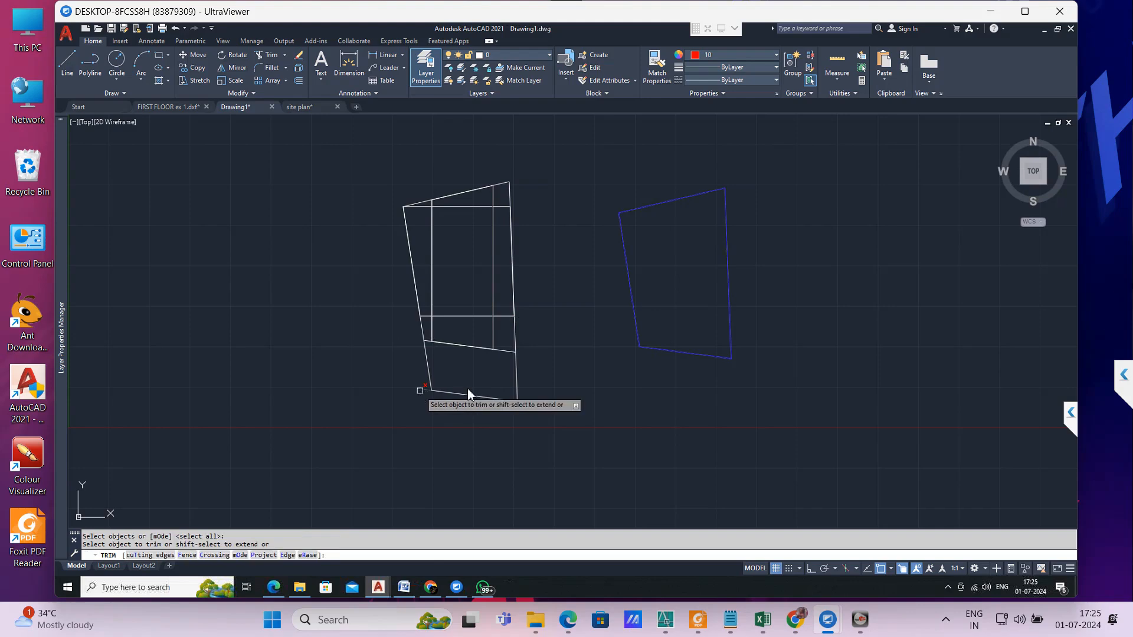
key(Escape)
key(Escape)
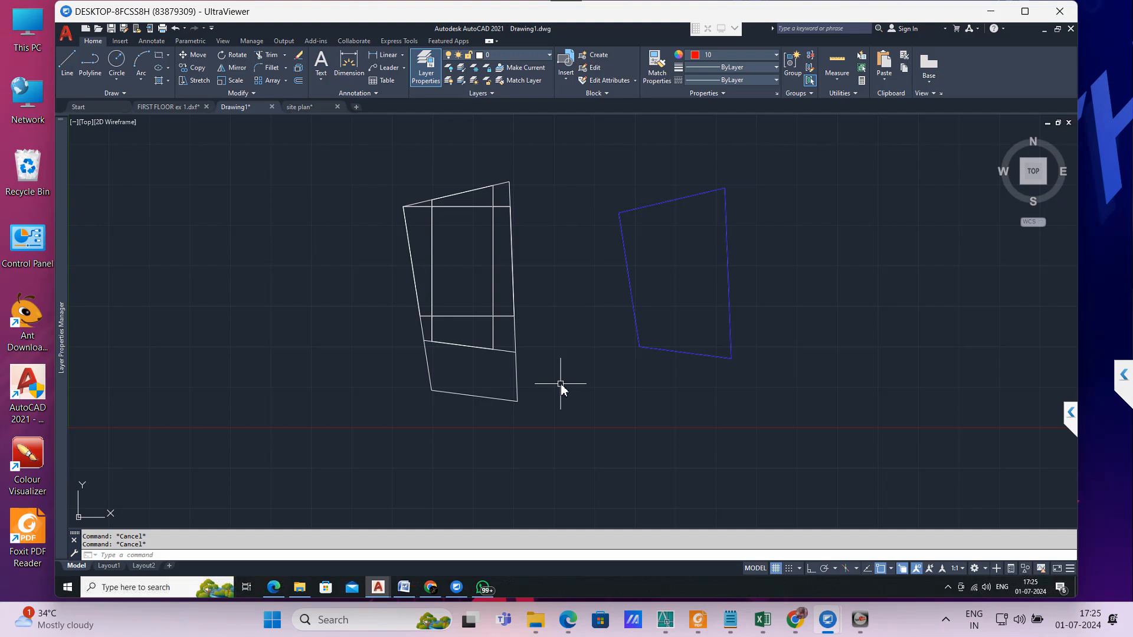
Step: Run the RWD command inside the strip below the plot to outline it
scroll(465, 373, up, 2)
scroll(465, 372, up, 2)
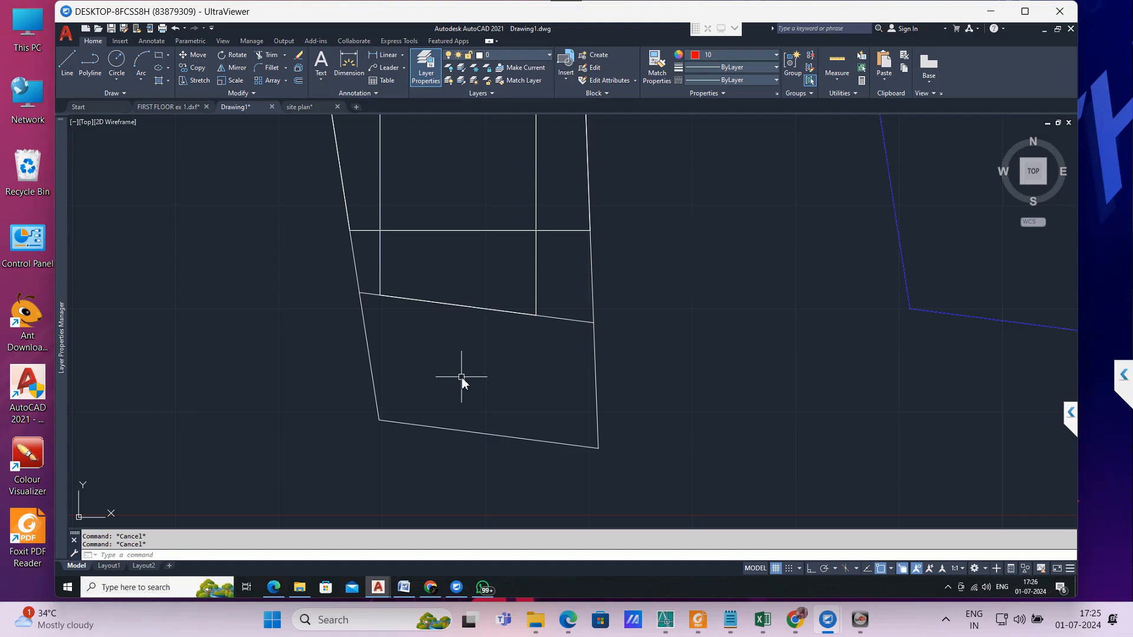
text(RW)
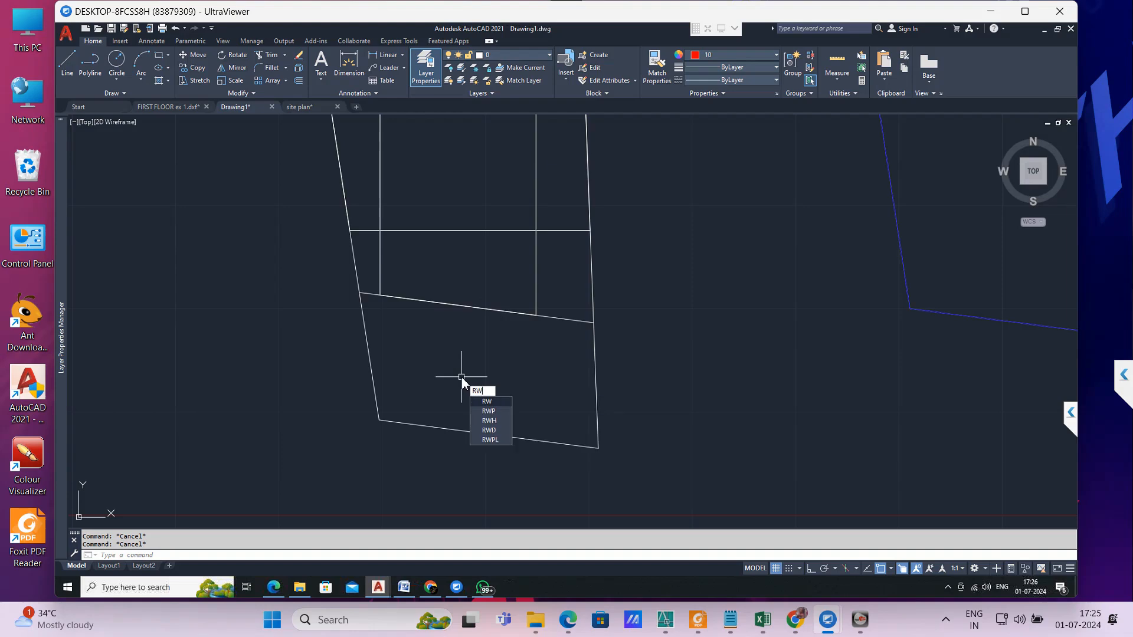
text(P)
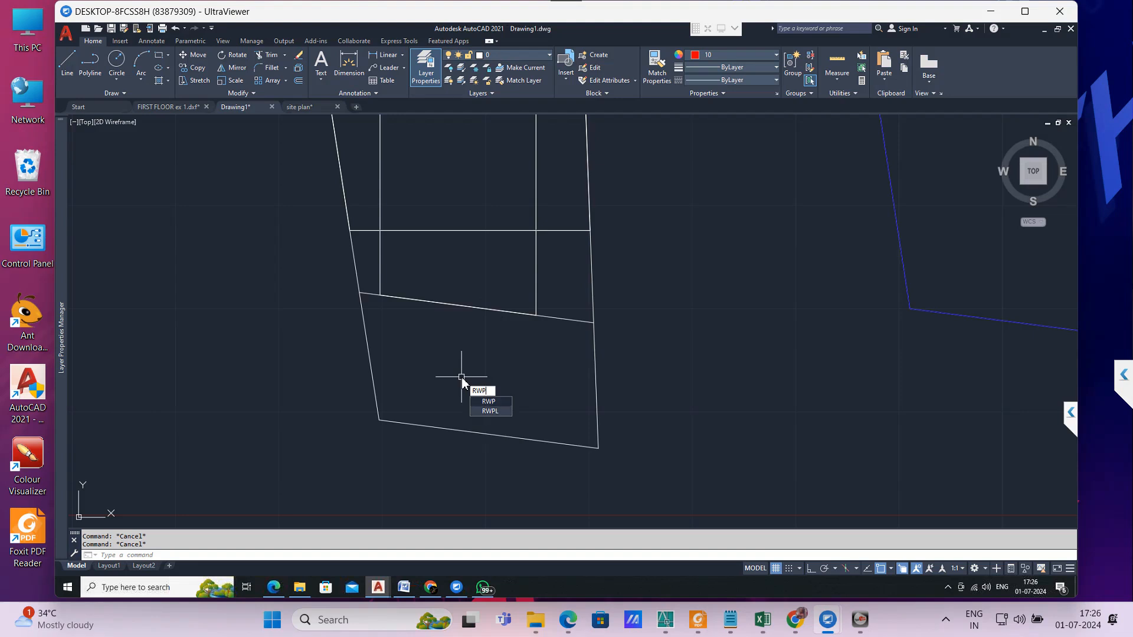
key(BackSpace)
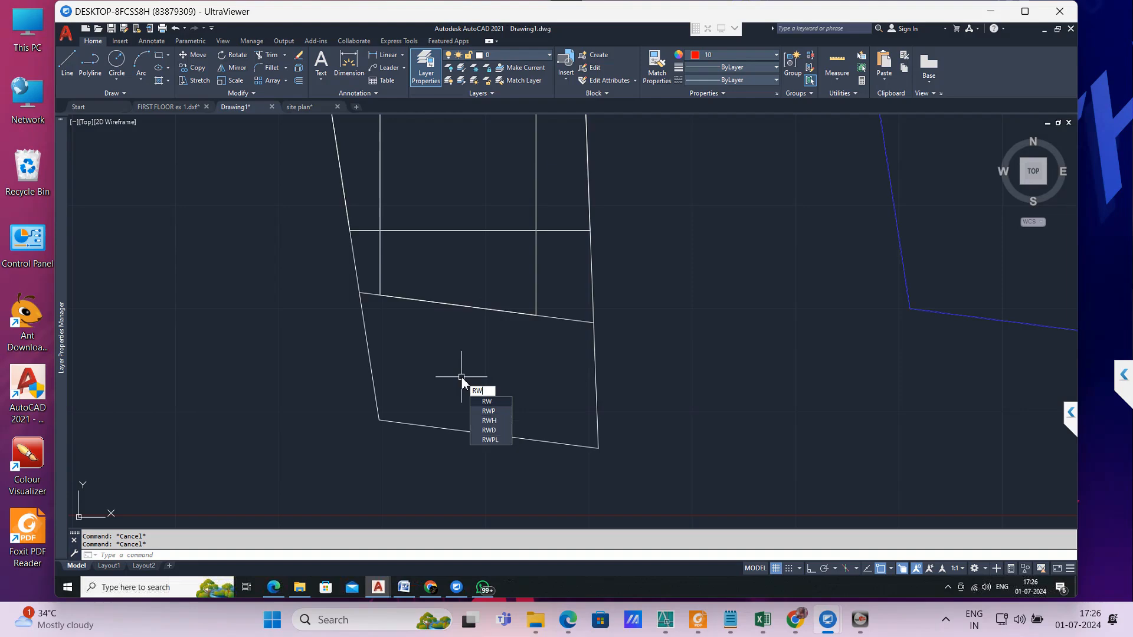
text(D)
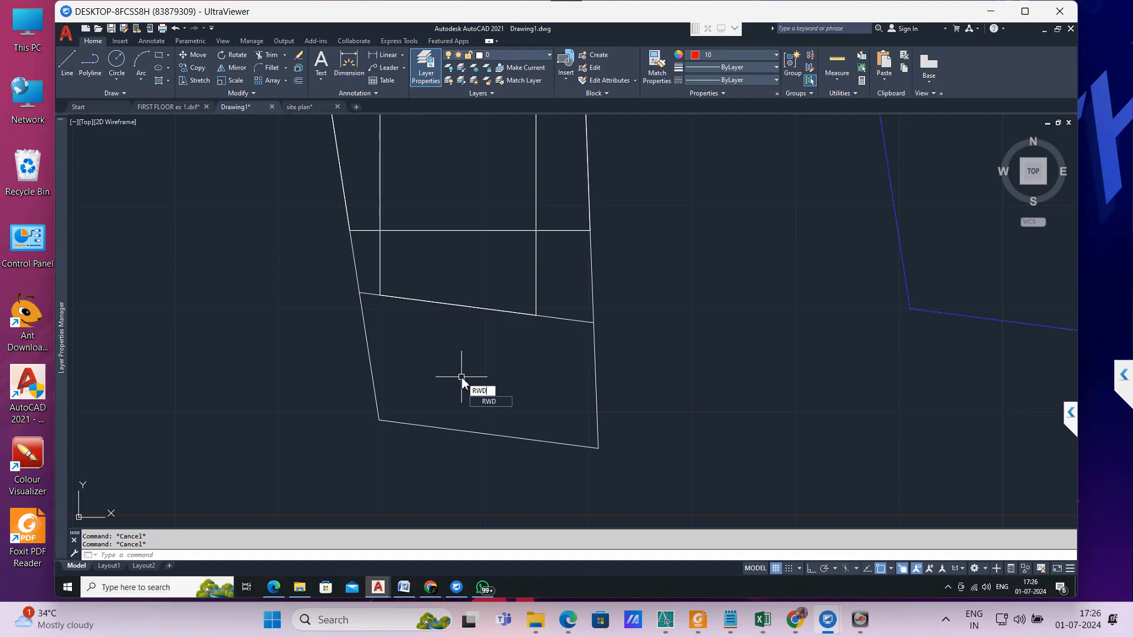
key(Return)
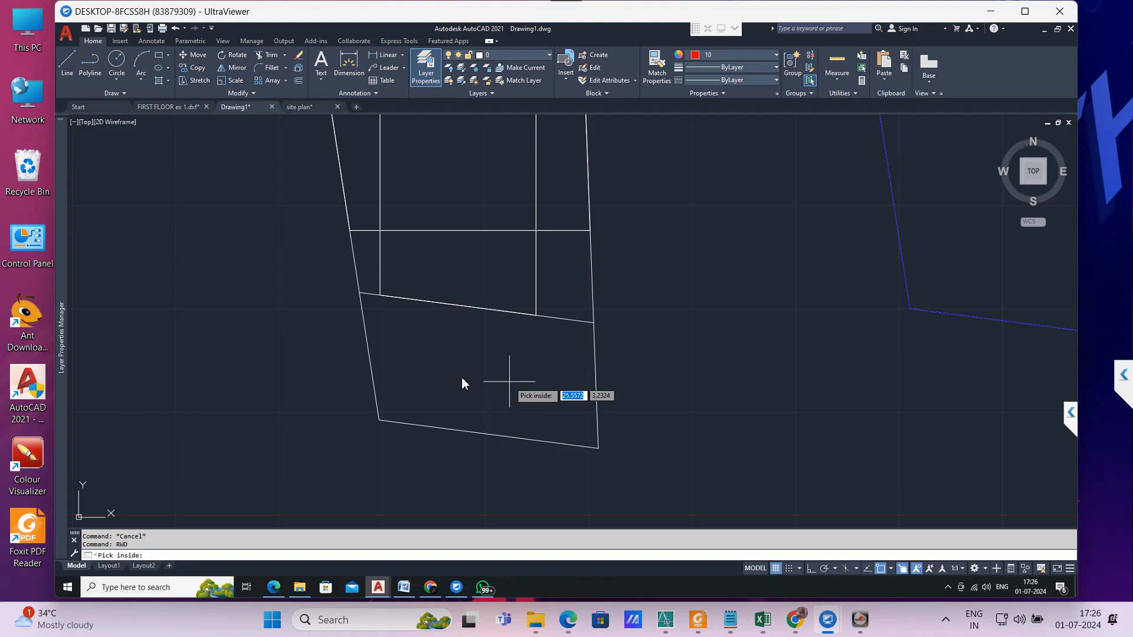
click(462, 378)
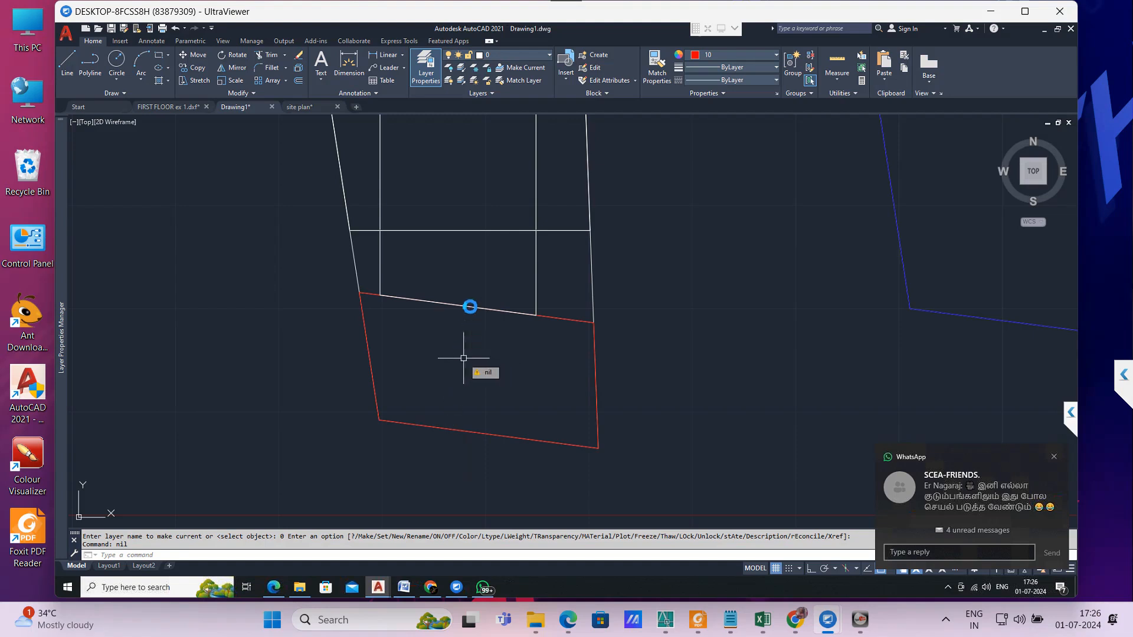
Step: Run the FK command inside the plot's lower middle cell, between the two vertical setback lines
scroll(469, 304, down, 4)
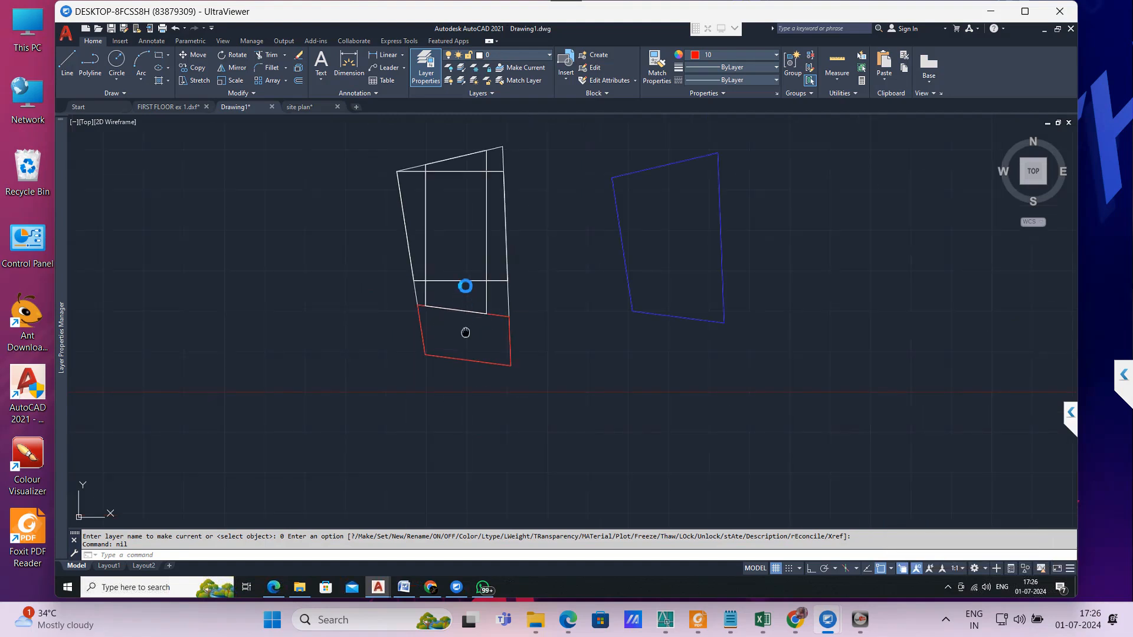
scroll(465, 286, up, 2)
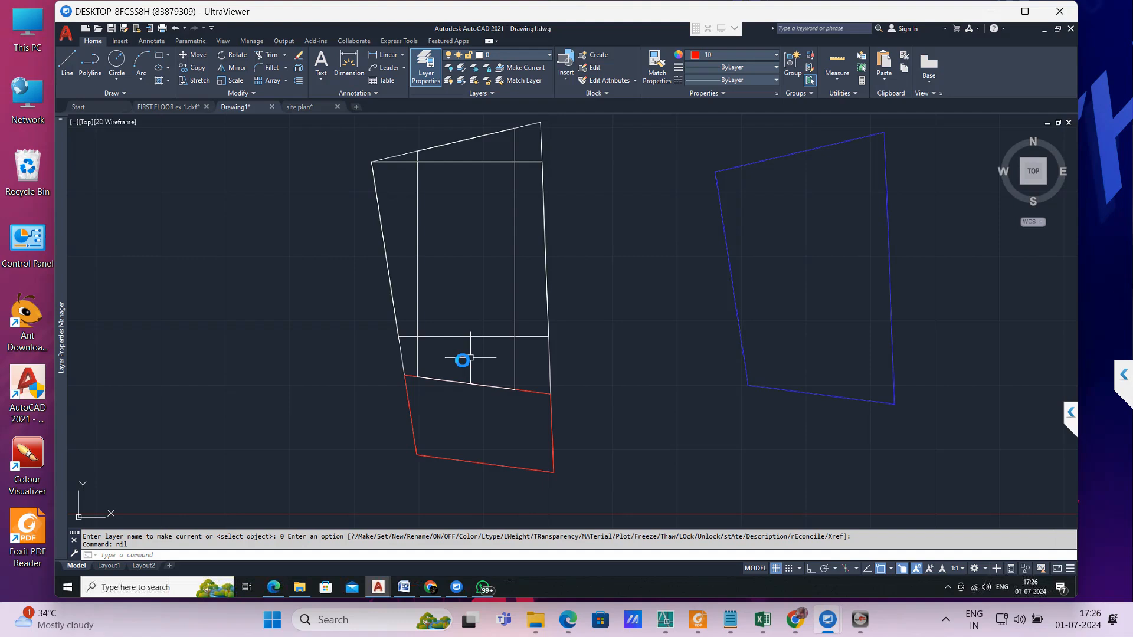
text(s)
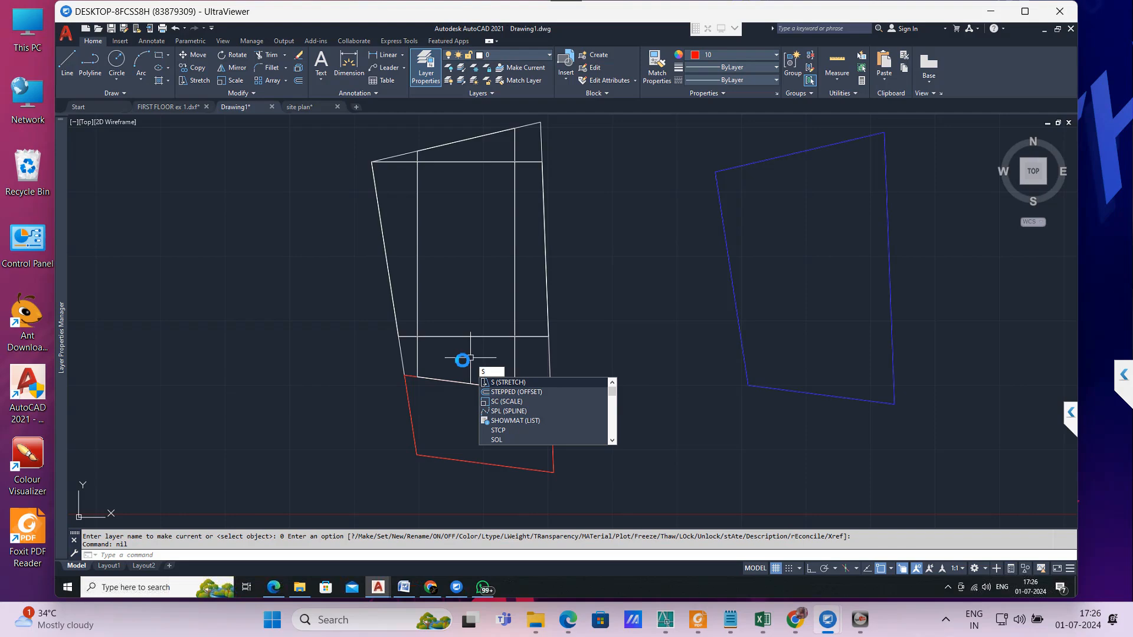
key(BackSpace)
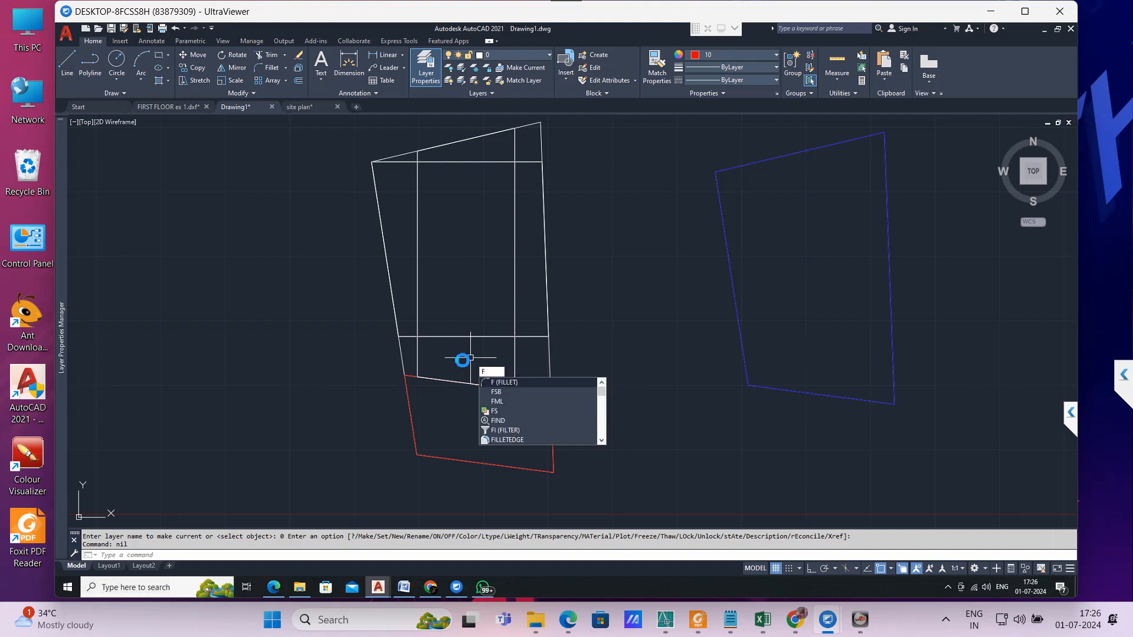
text(FK)
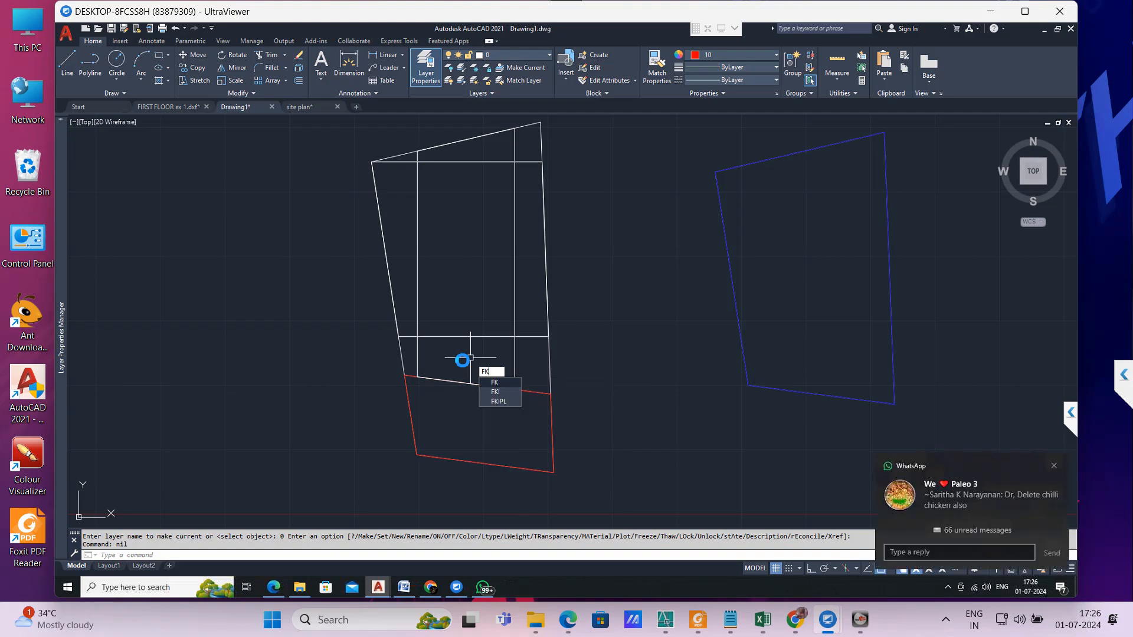
key(Return)
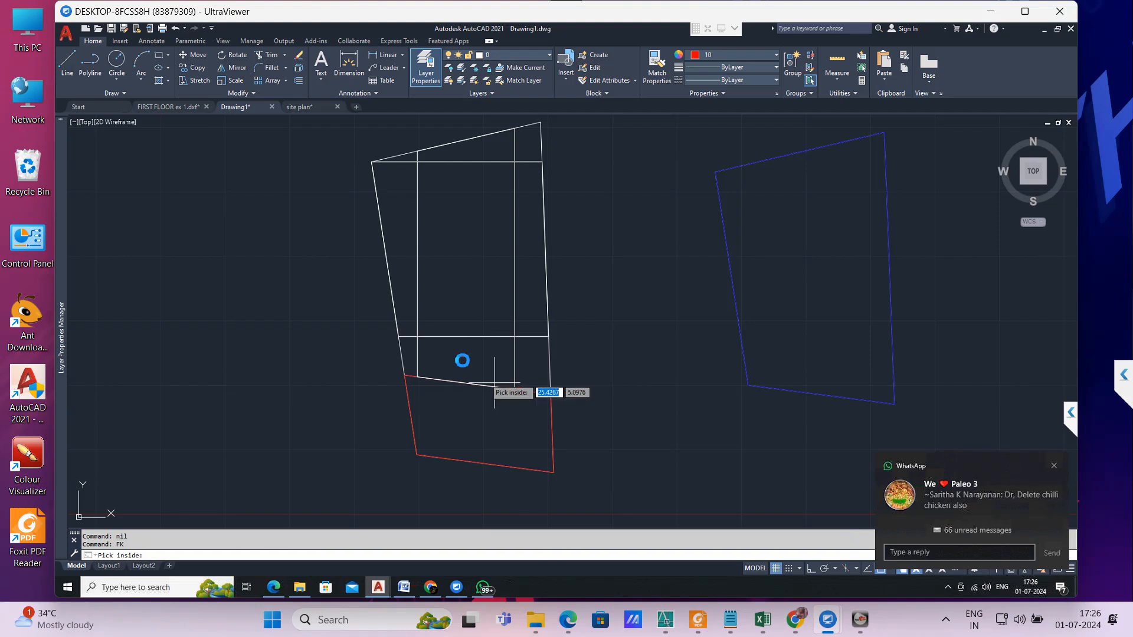
click(463, 356)
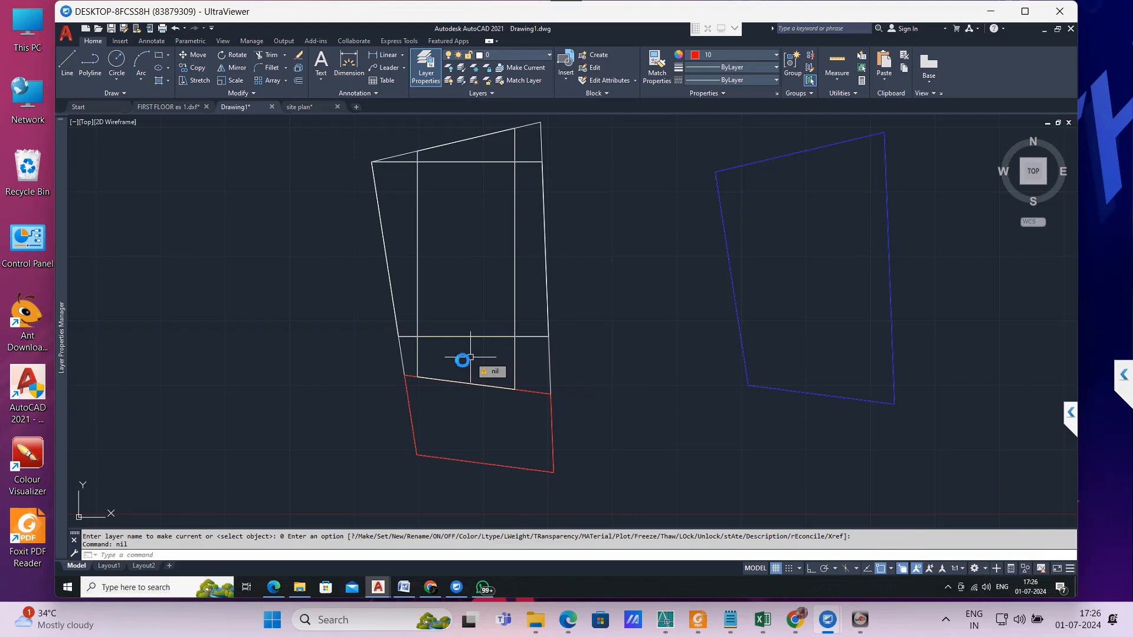
click(529, 246)
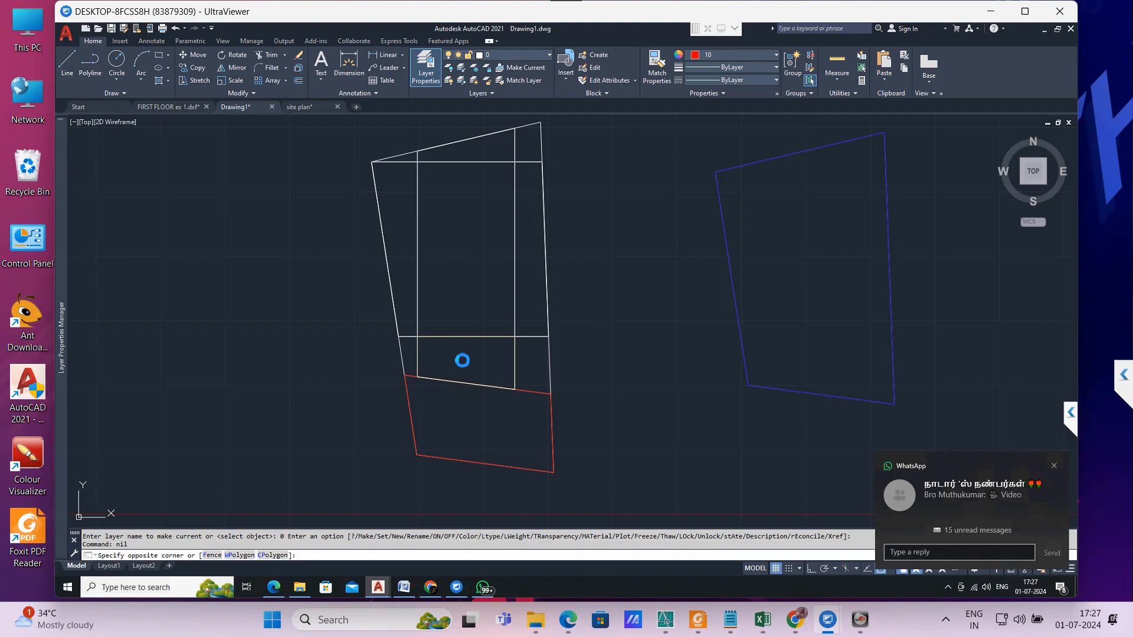
key(Escape)
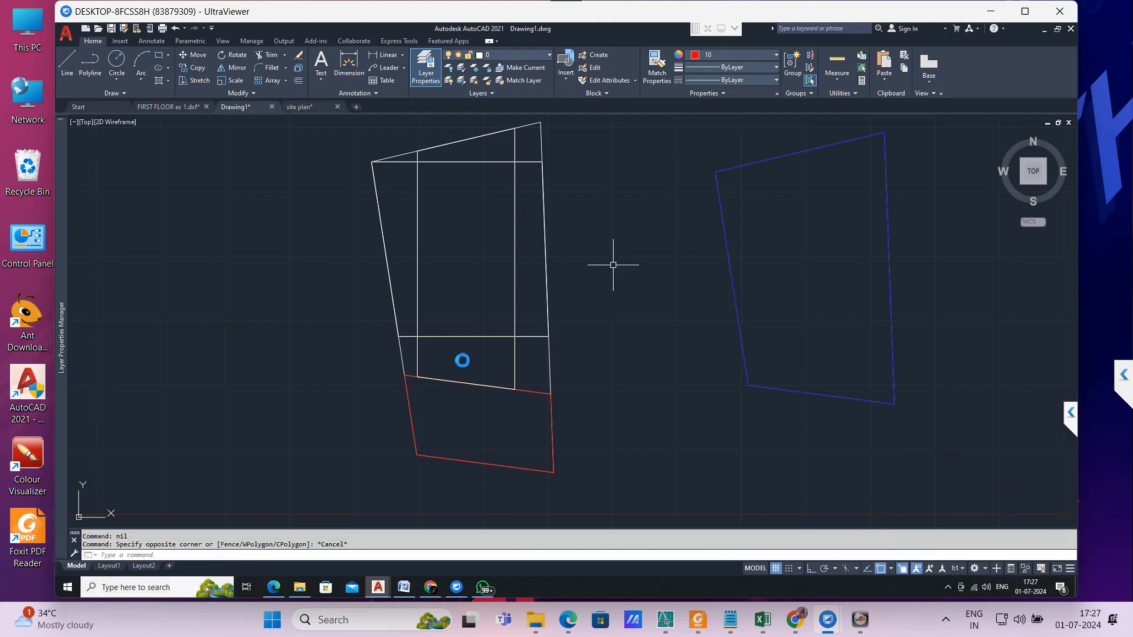
text(S1)
key(Return)
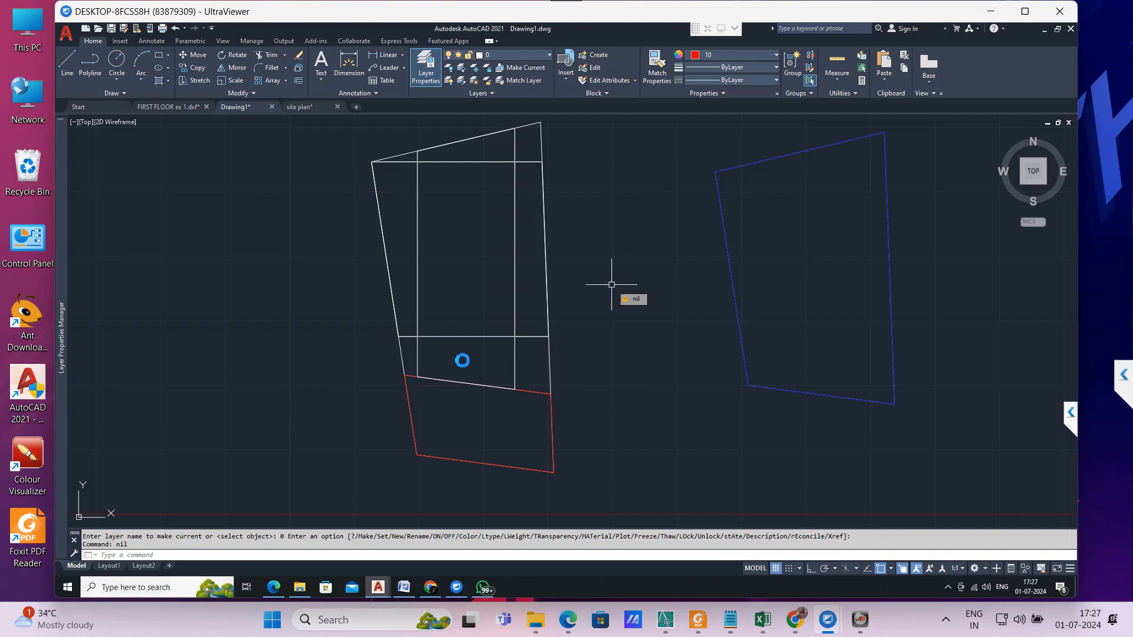
click(537, 280)
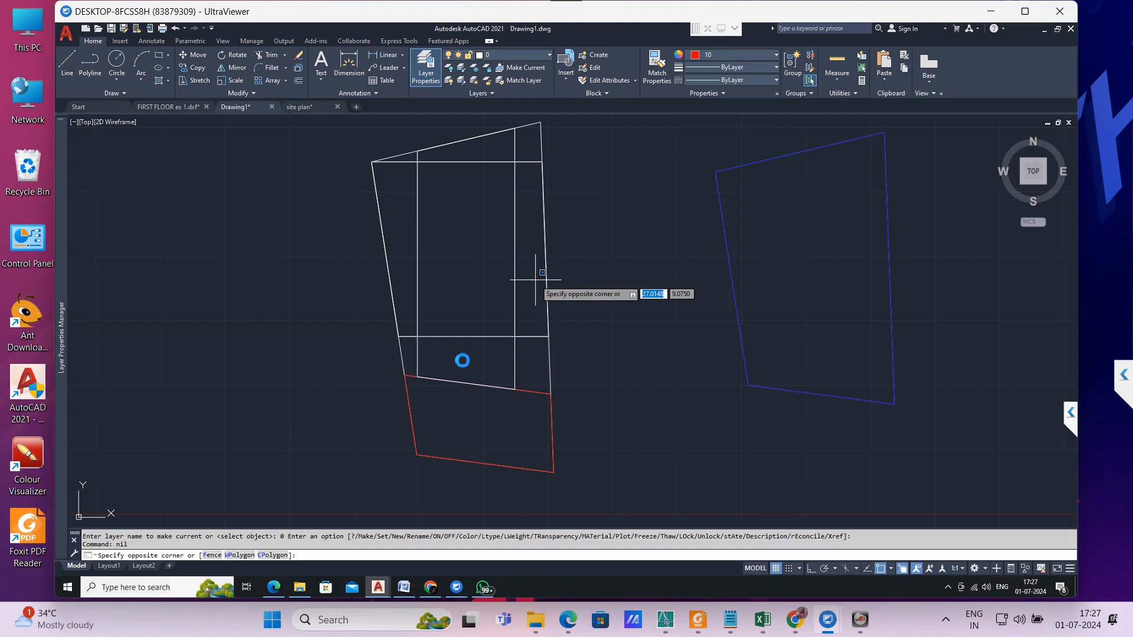
key(Escape)
key(Escape)
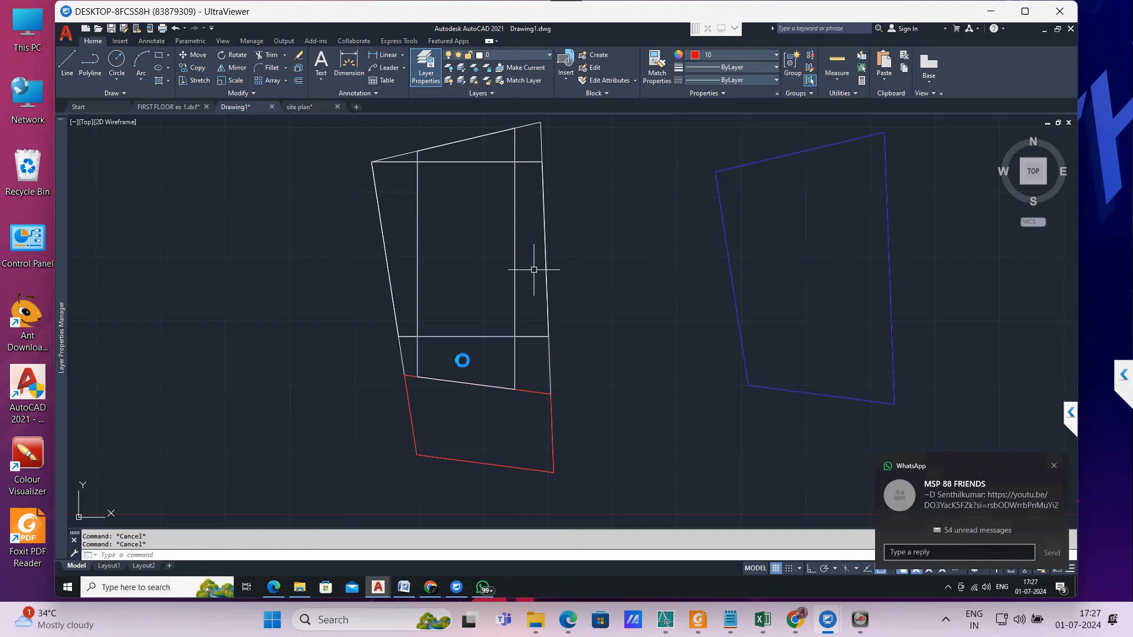
text(SI)
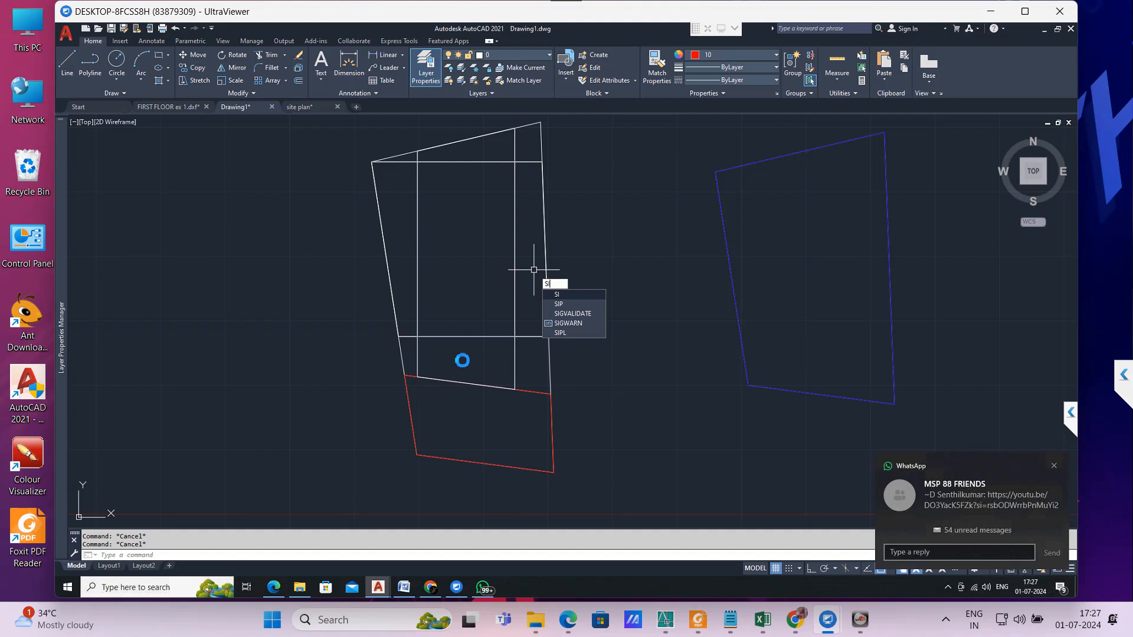
key(Return)
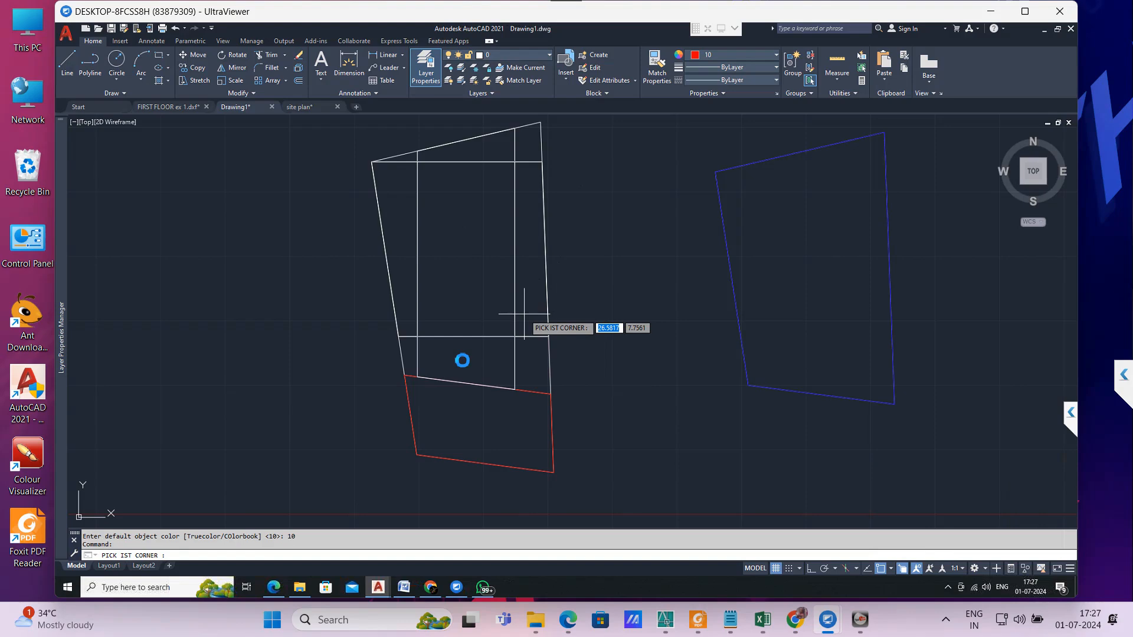
key(Escape)
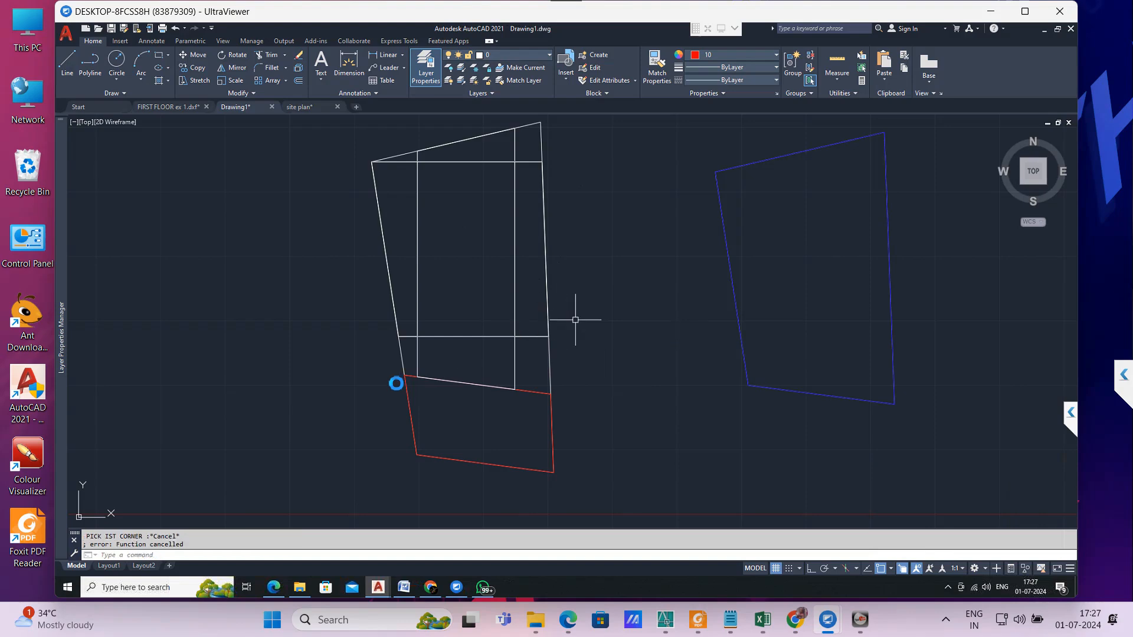
text(s1)
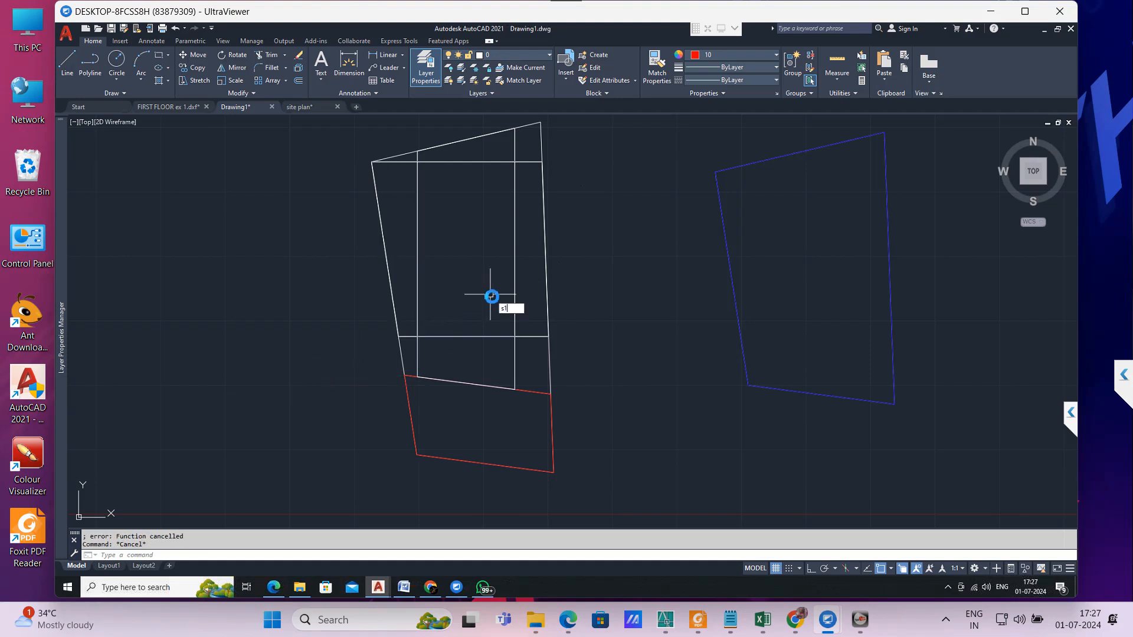
key(Return)
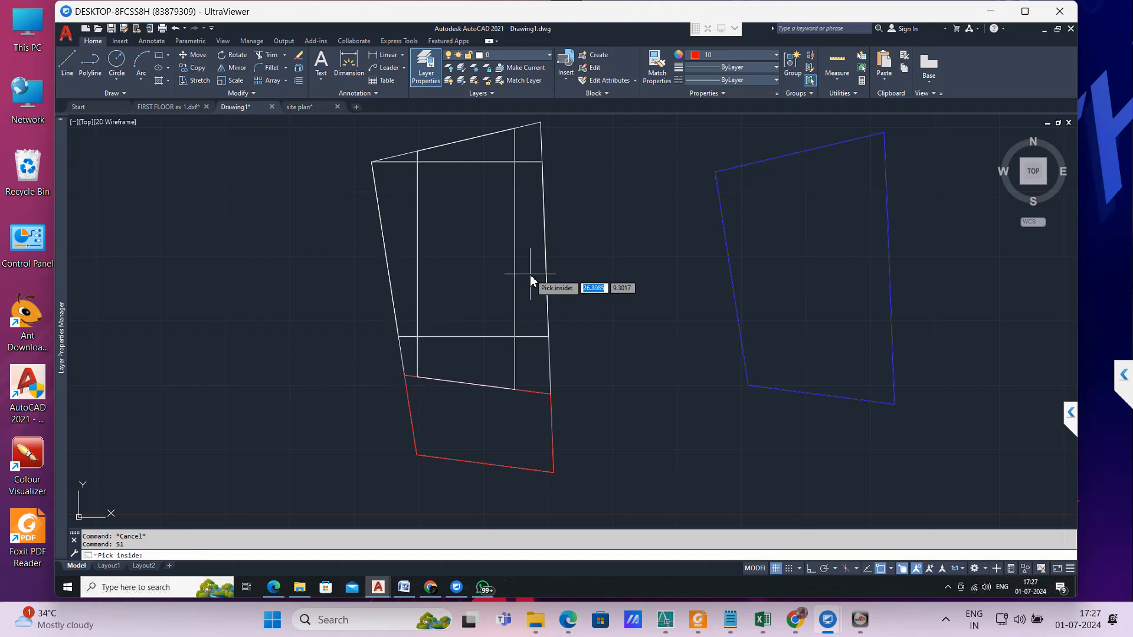
key(Escape)
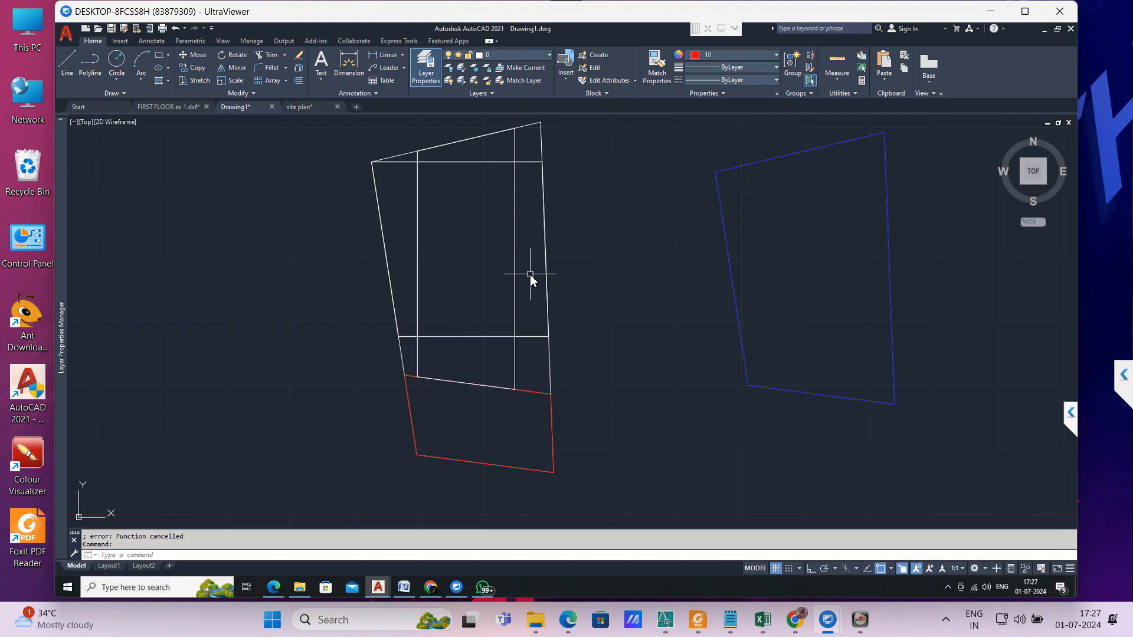
key(Escape)
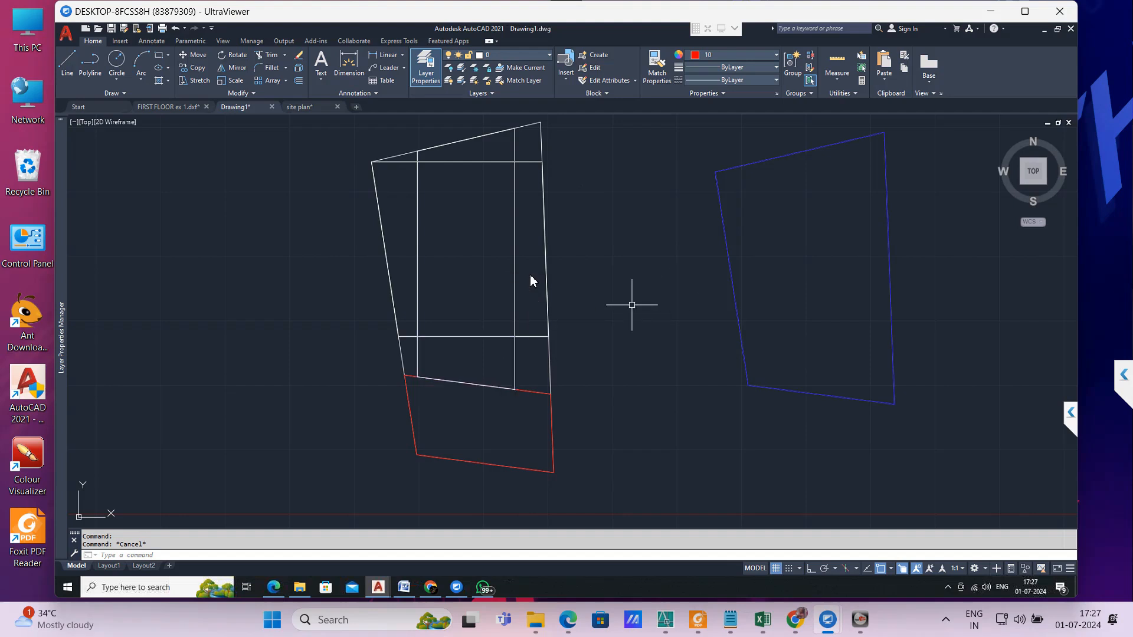
Step: Run the S1 command inside the plot's right side strip and the S2 command inside its left side strip
text(S1)
key(Return)
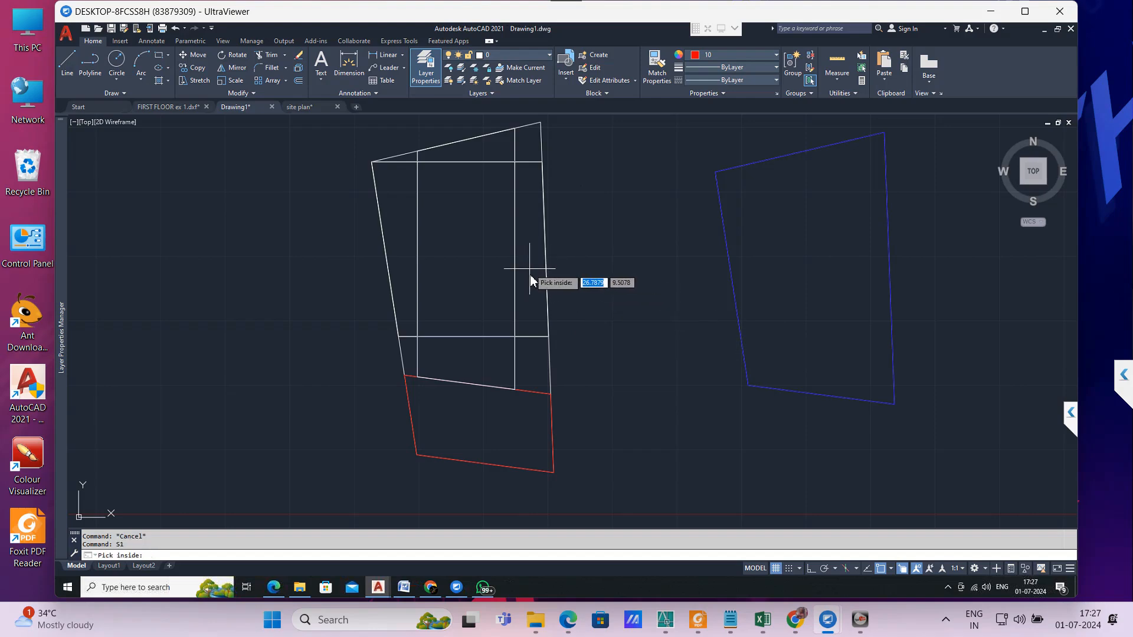
click(530, 274)
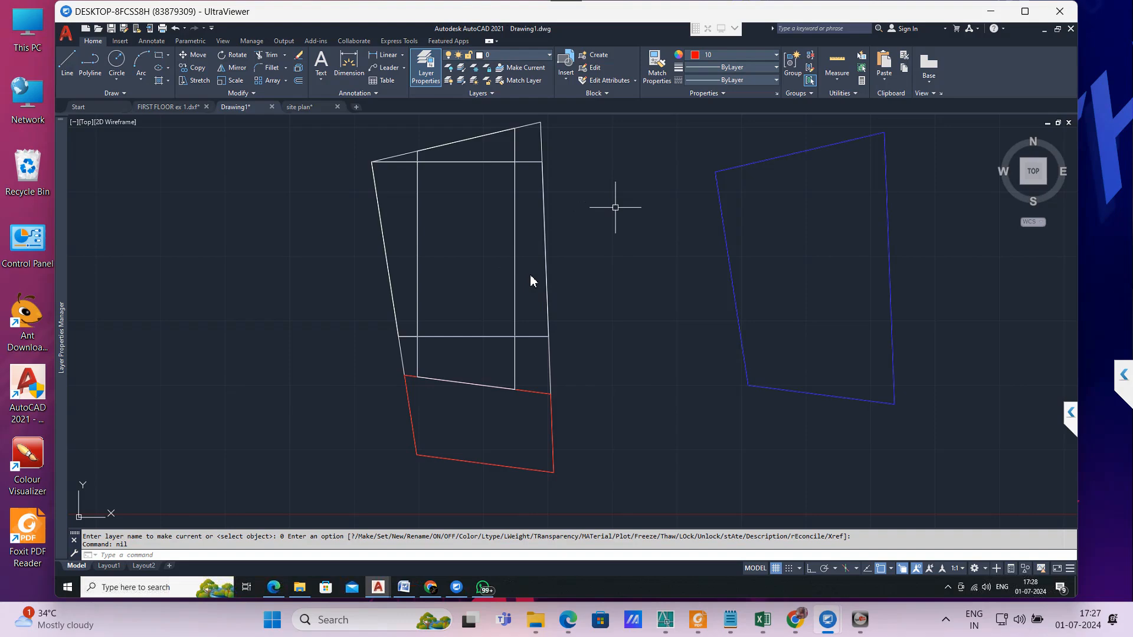
text(S2)
key(Return)
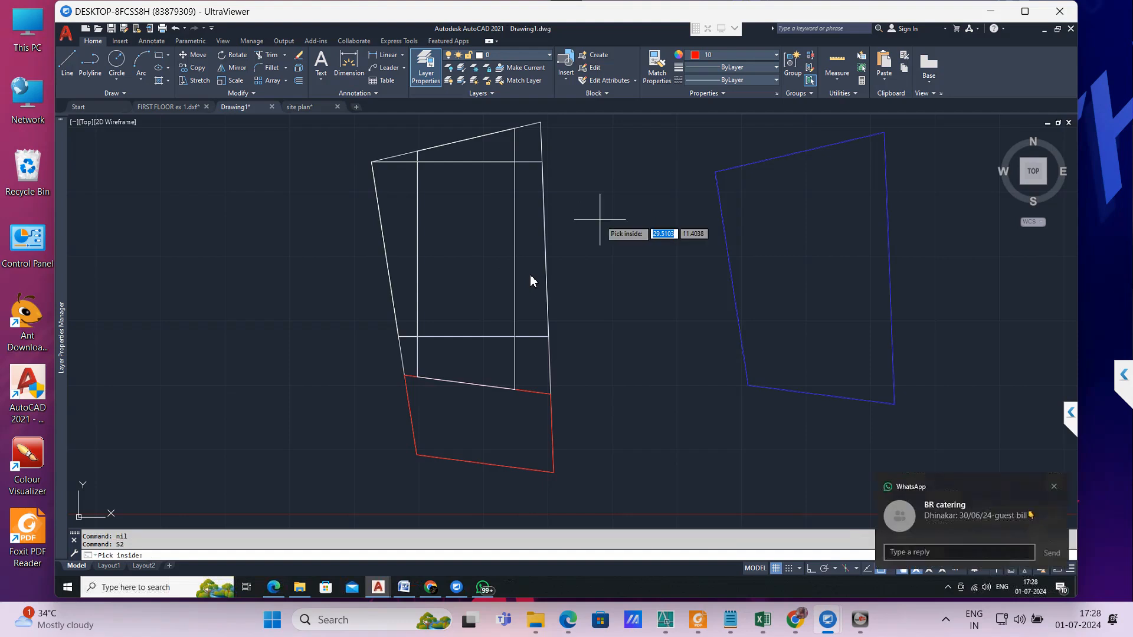
click(402, 239)
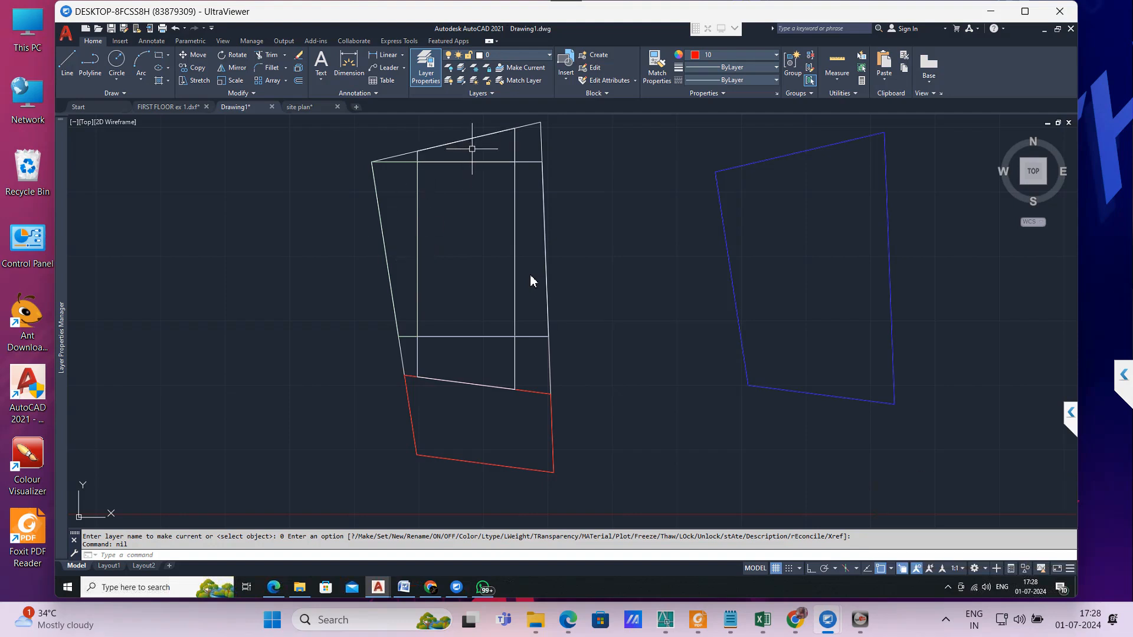
Step: Run the RK command inside the plot's upper middle cell, between the two vertical setback lines
text(RK)
key(Return)
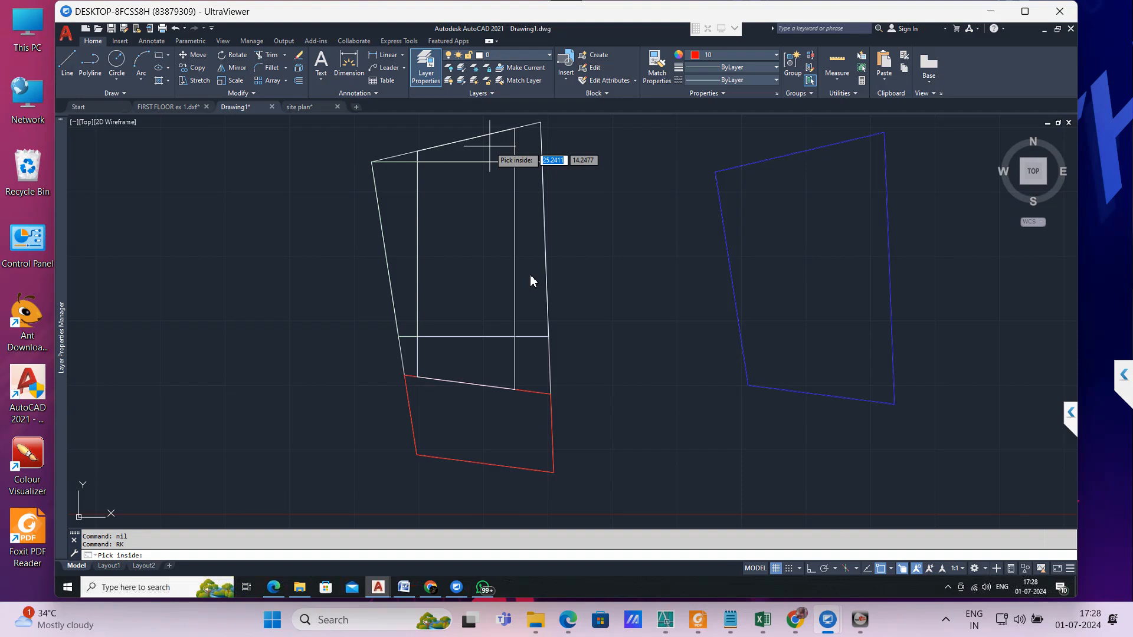
click(473, 155)
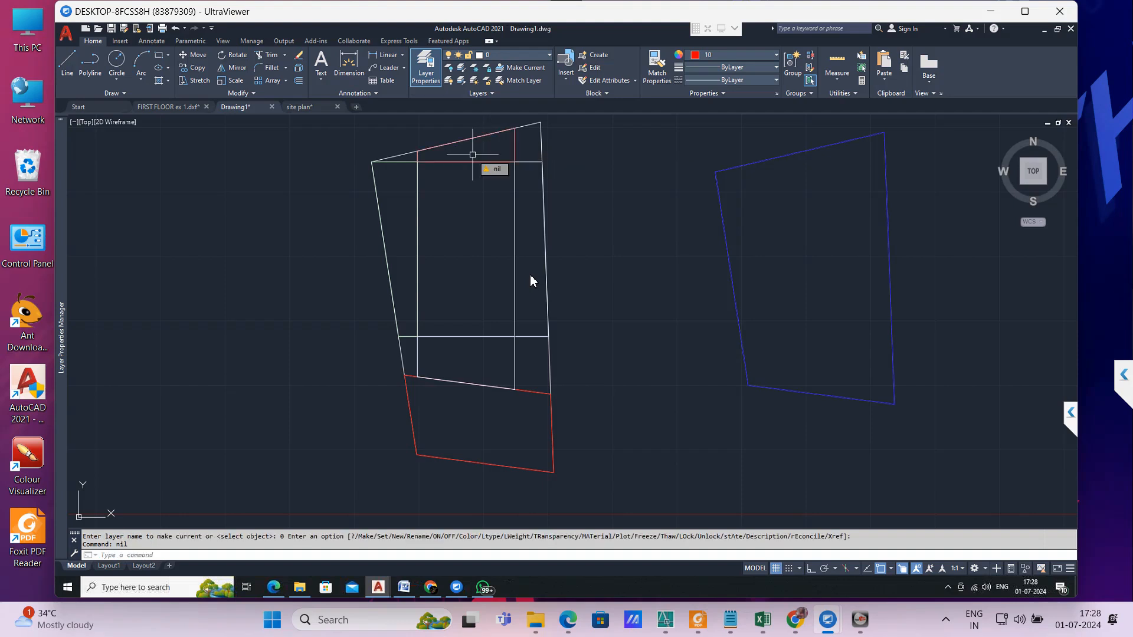
Step: Run the SOL command on the whole plot drawing, including the strip below it, to list the layers used
scroll(487, 155, up, 1)
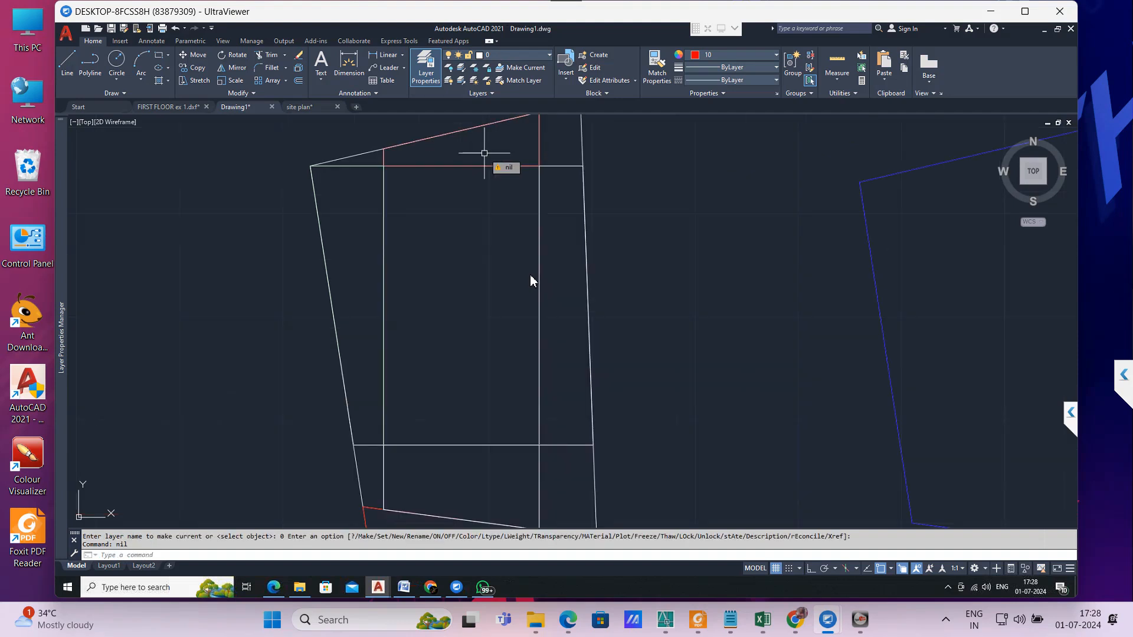
scroll(580, 198, down, 1)
scroll(594, 215, down, 1)
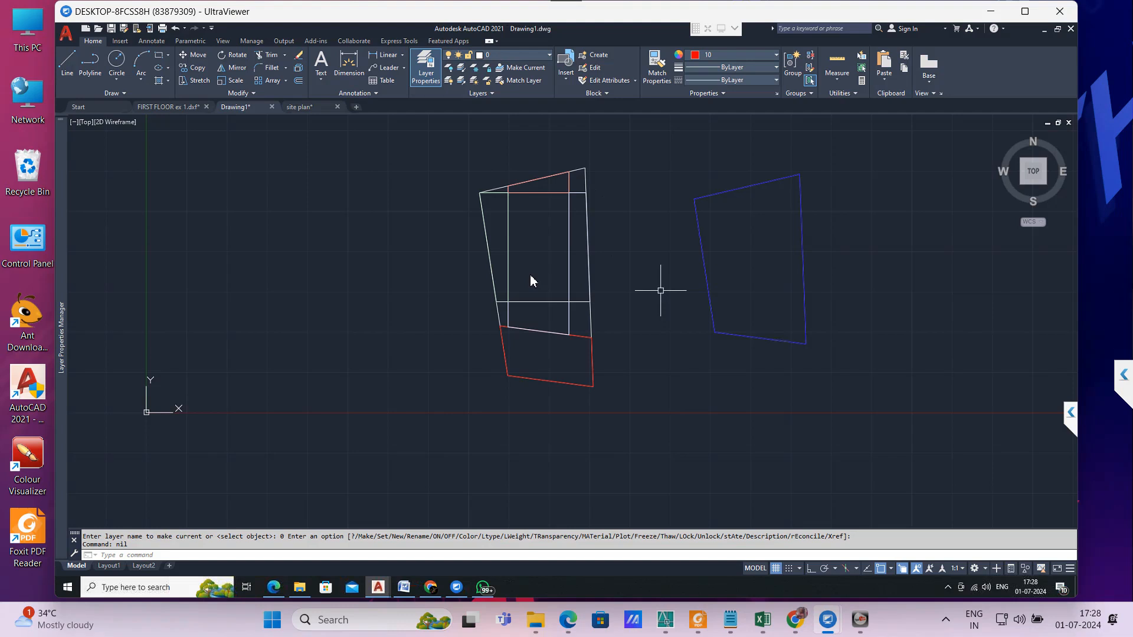
text(SOL)
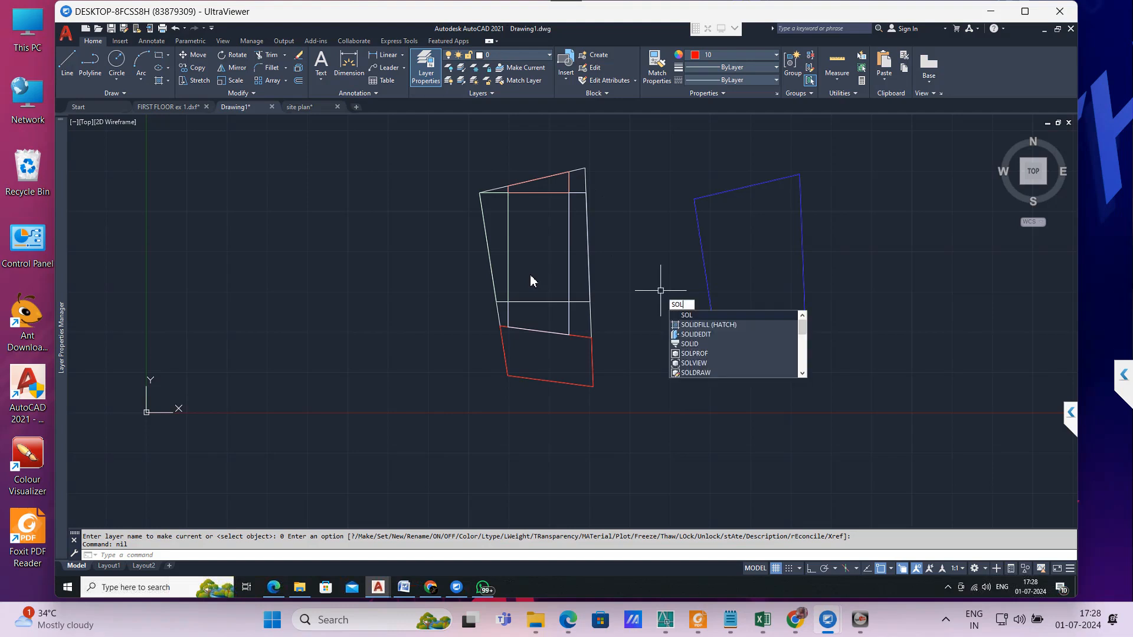
key(Return)
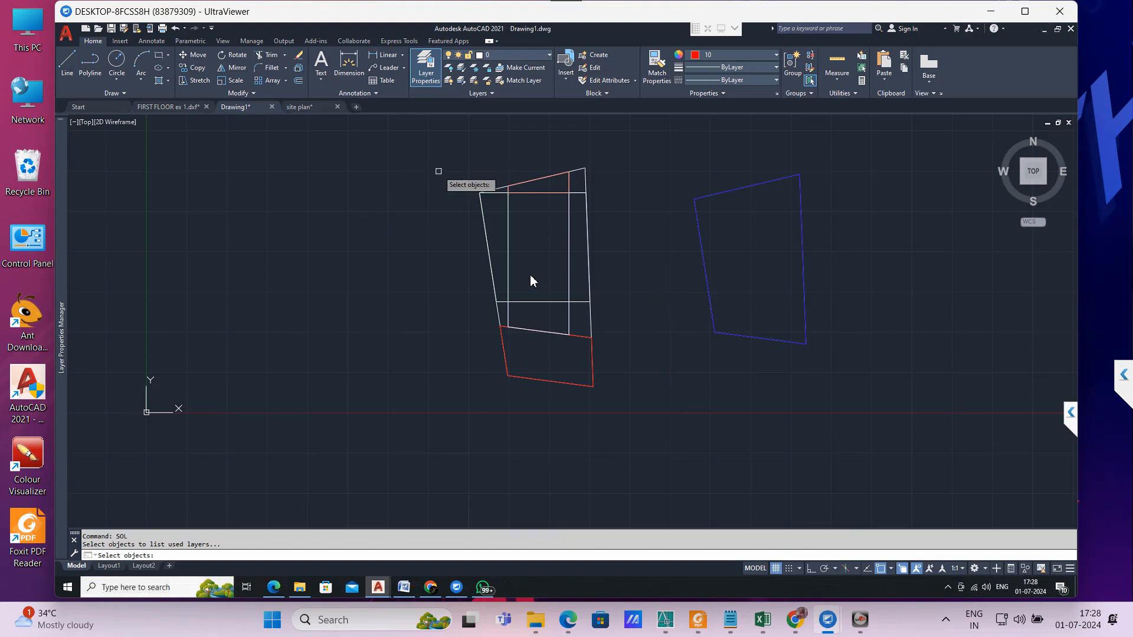
mouse_move(440, 170)
mouse_down()
mouse_move(508, 285)
mouse_move(627, 353)
mouse_up()
mouse_move(447, 150)
mouse_down()
mouse_move(480, 269)
mouse_move(613, 391)
mouse_move(617, 369)
mouse_up()
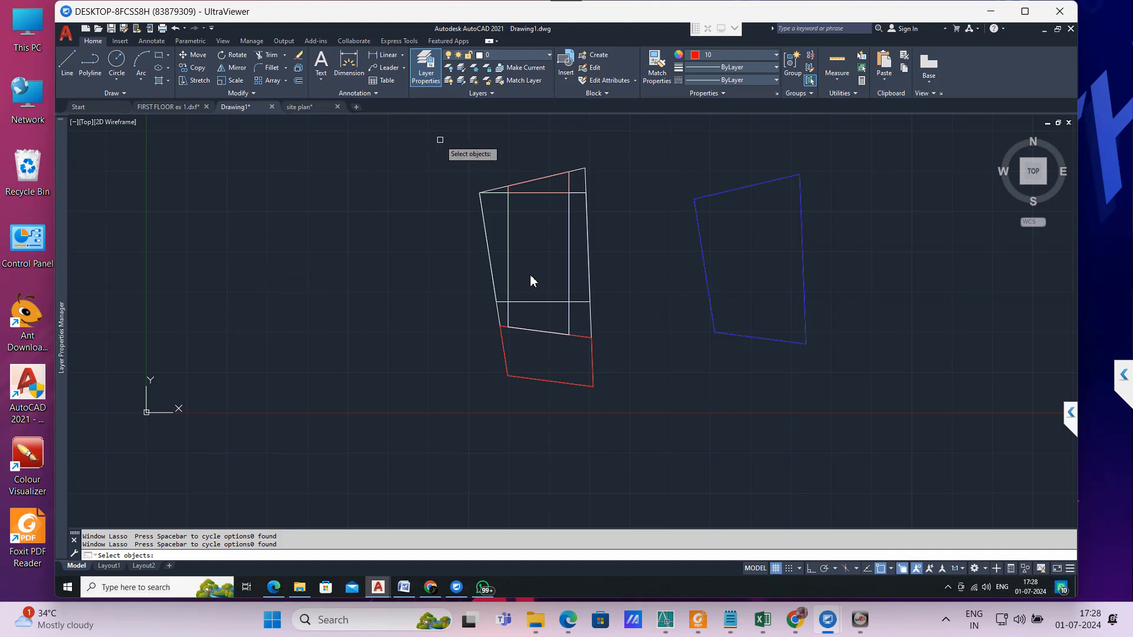
click(441, 140)
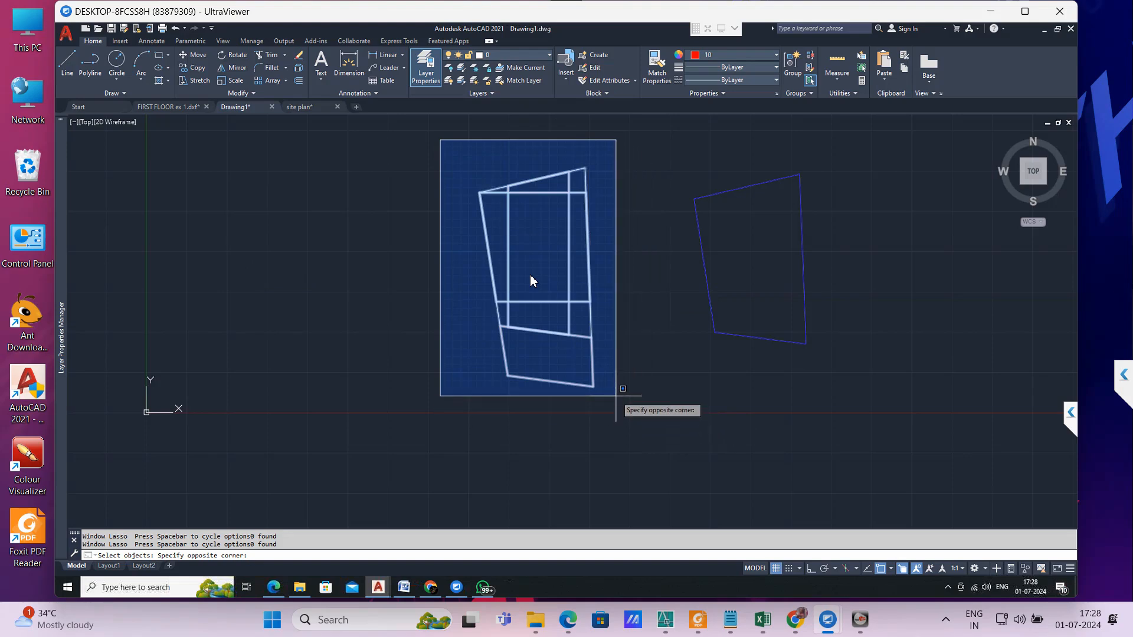
click(616, 396)
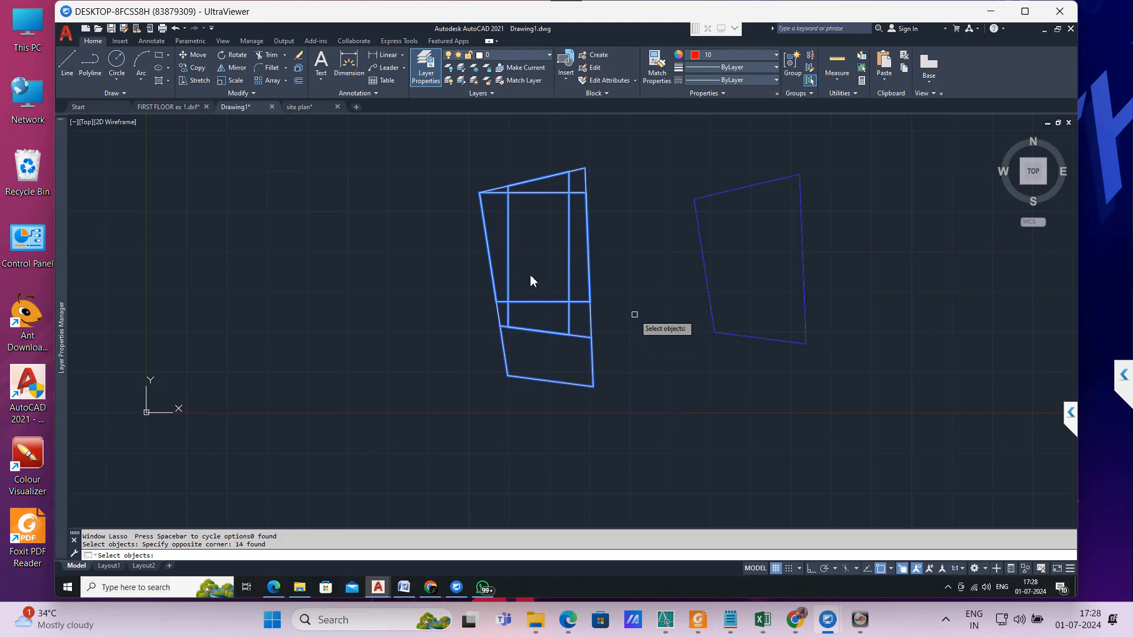
key(Return)
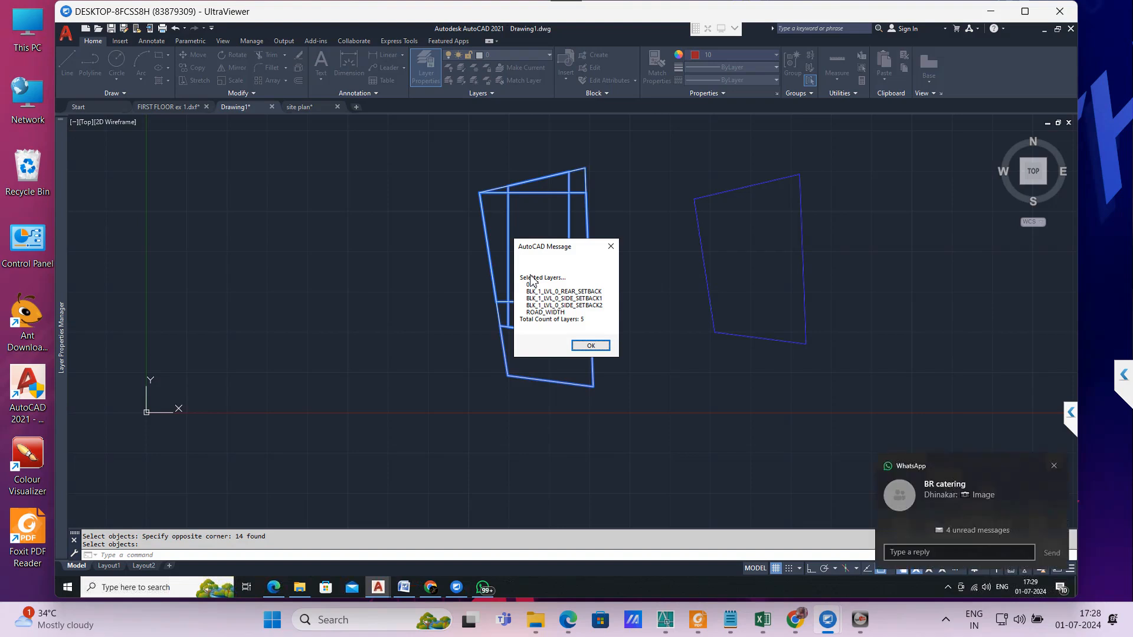
click(598, 346)
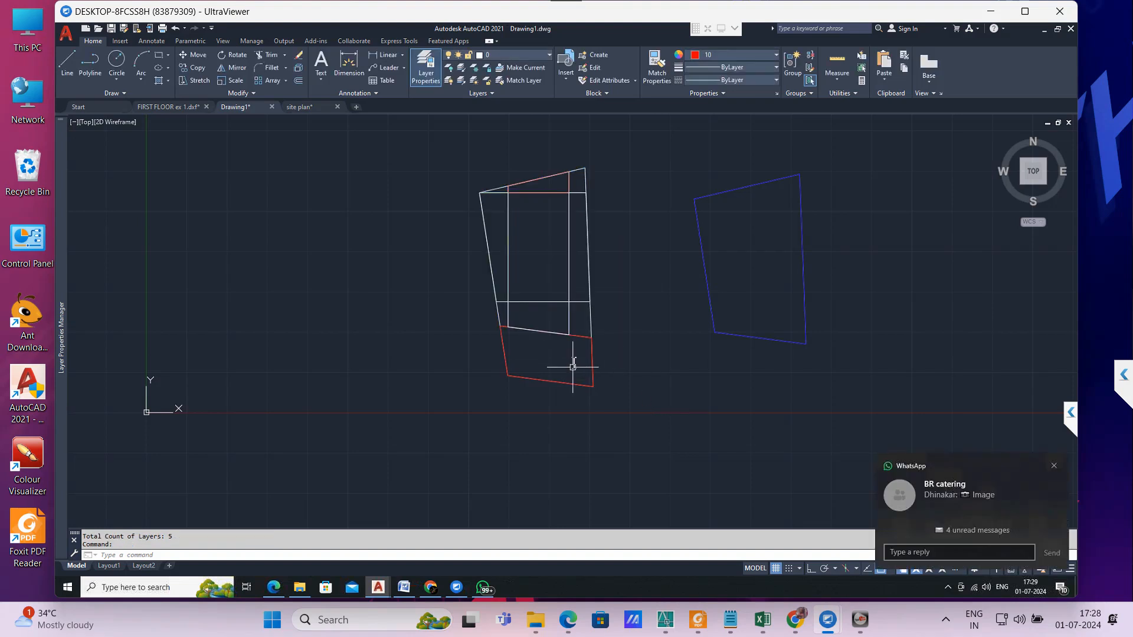
Step: Run the FK command again inside the plot's lower middle cell to outline the front setback
scroll(569, 348, up, 5)
scroll(569, 346, down, 2)
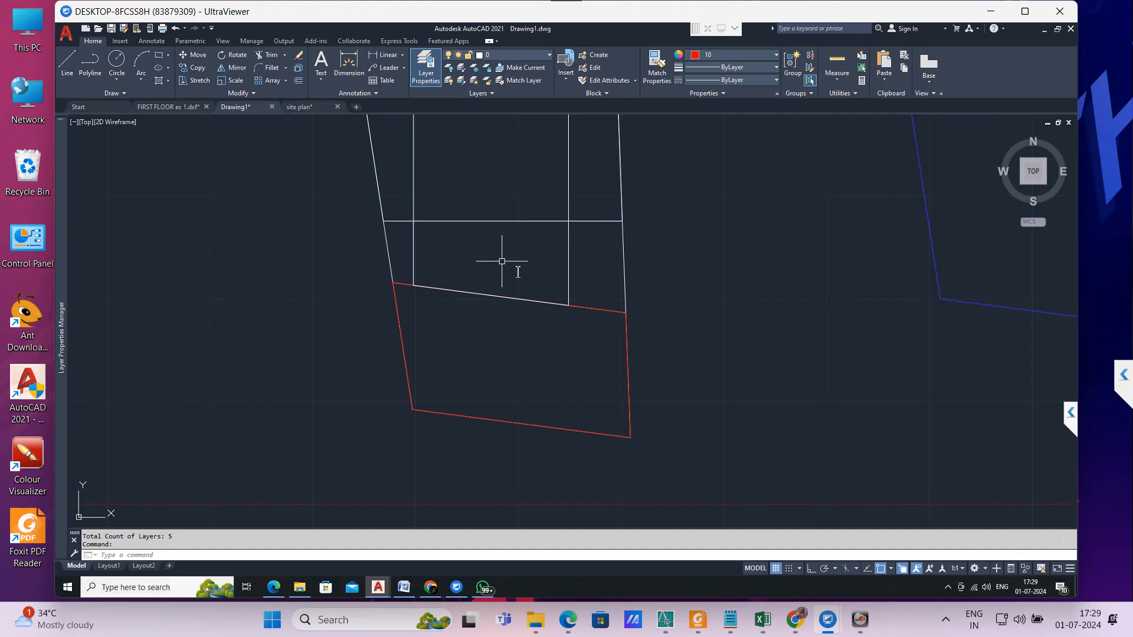
text(sk)
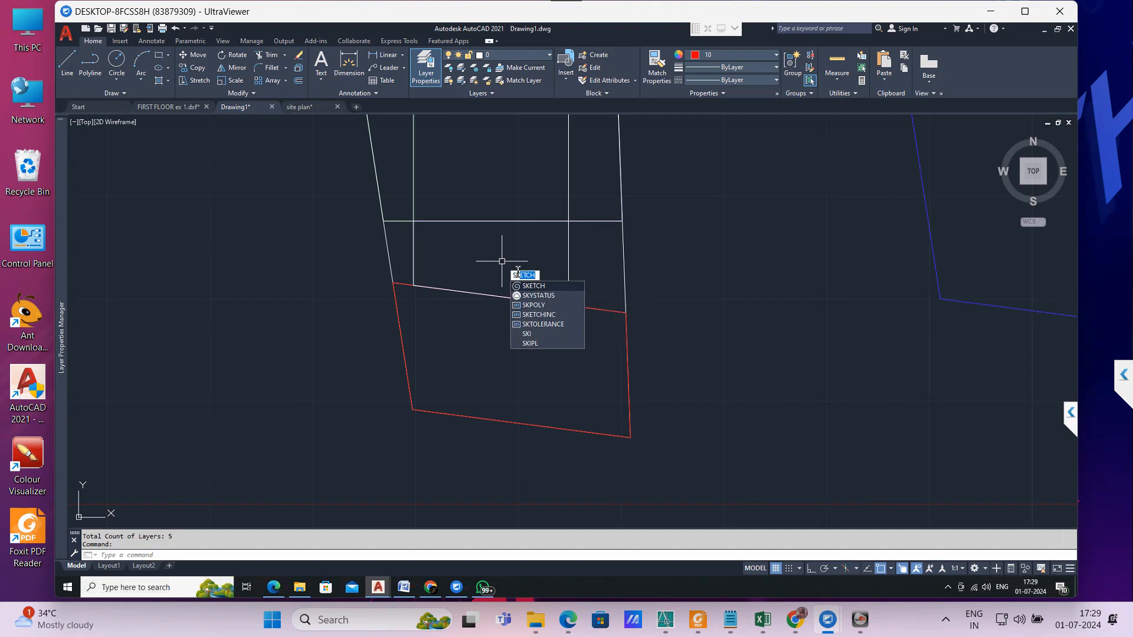
key(BackSpace)
key(BackSpace)
key(BackSpace)
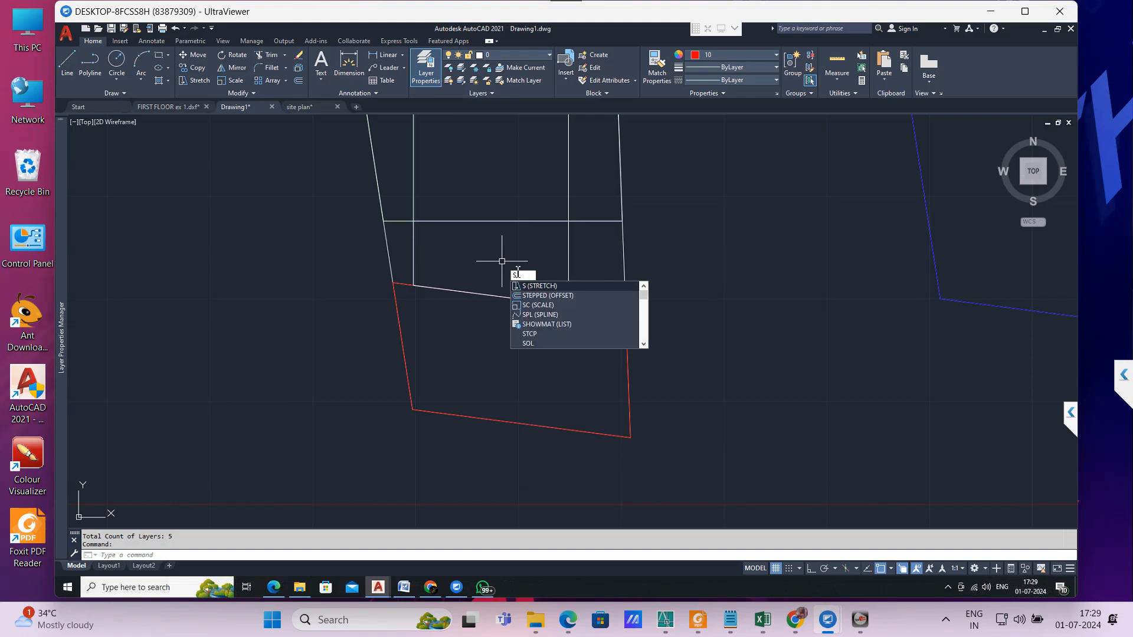
text(f)
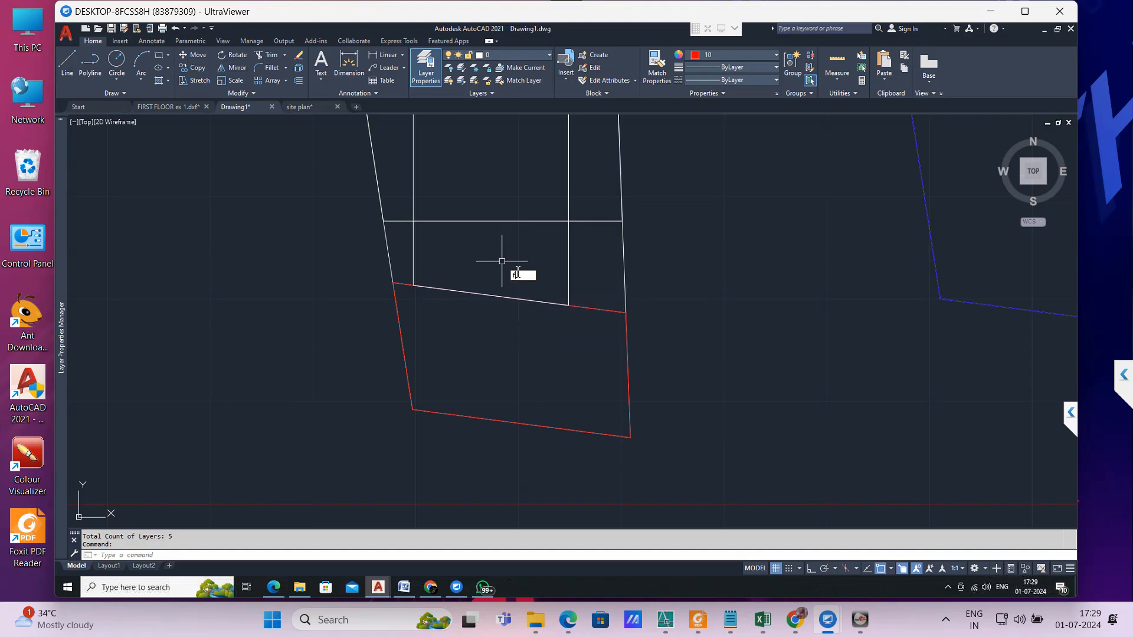
text(k)
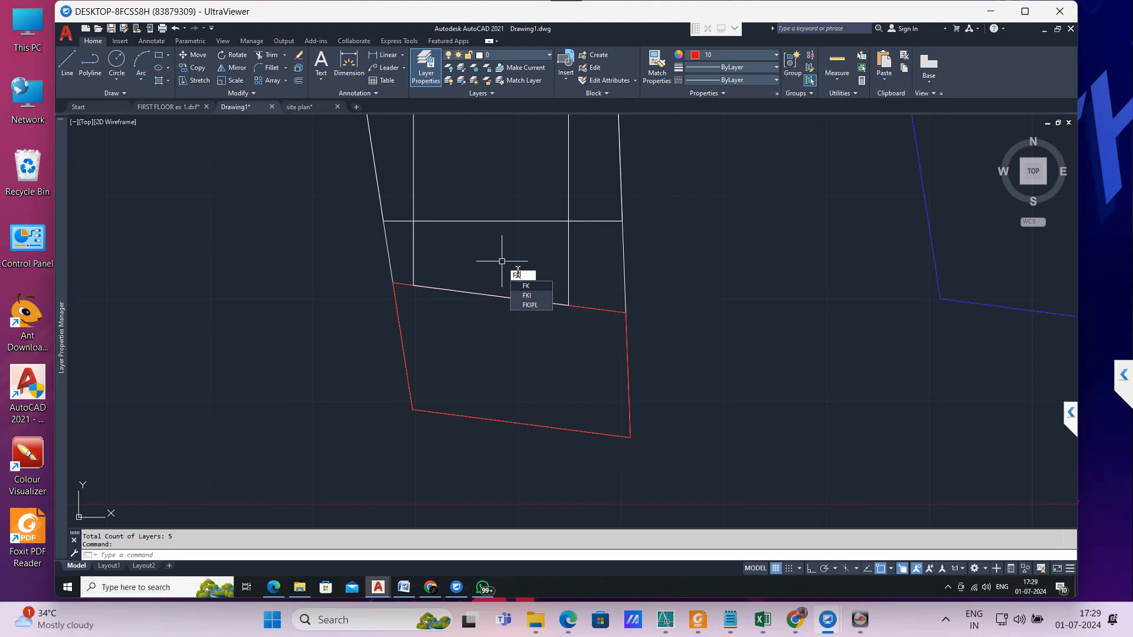
key(Return)
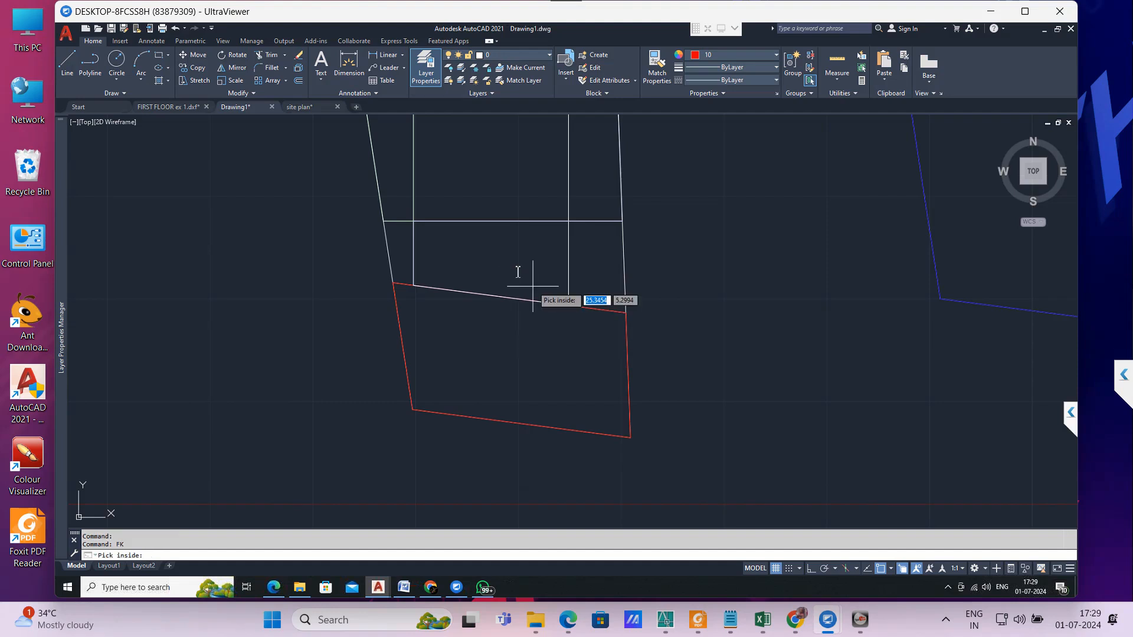
click(501, 258)
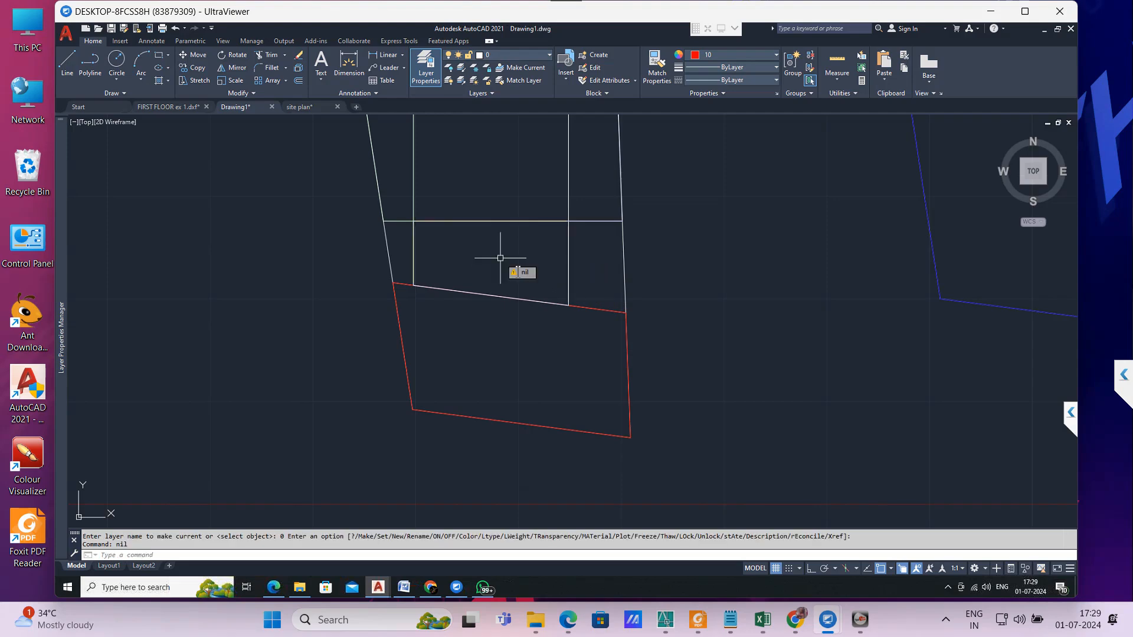
Step: Recheck the layers used by the plot, its setback outlines and the road strip with the SOL command
scroll(543, 277, down, 2)
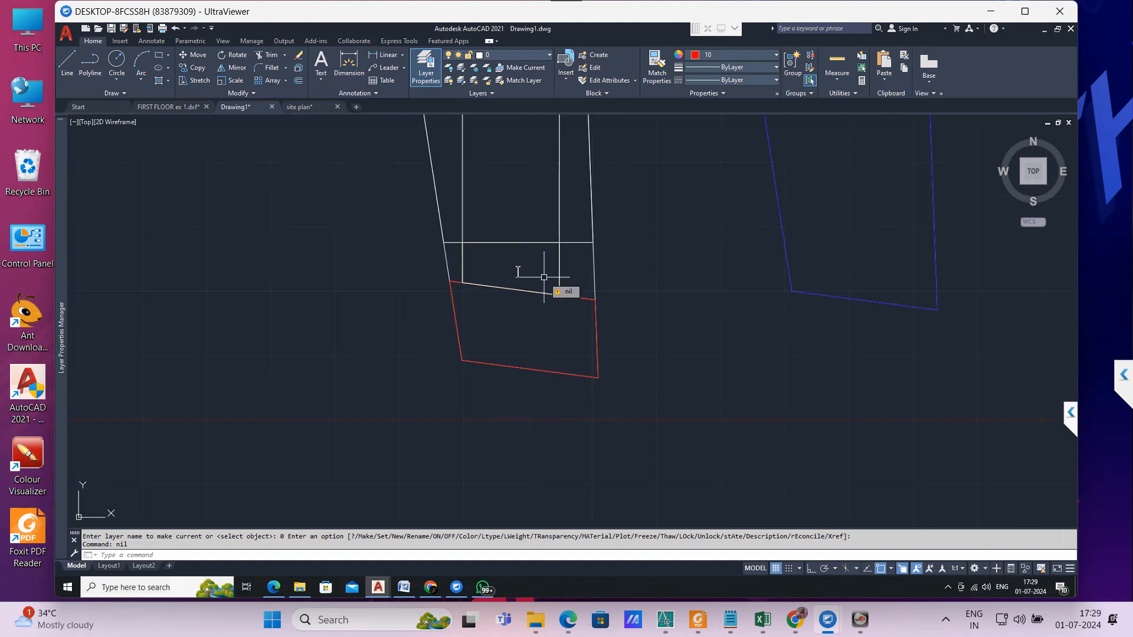
text(SOL)
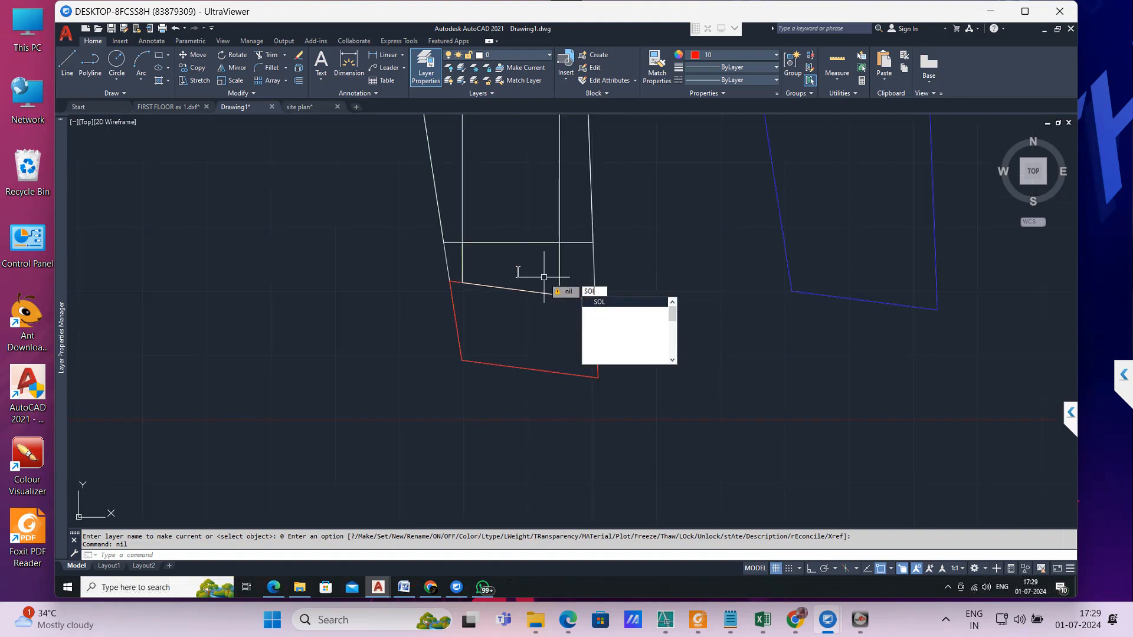
key(Return)
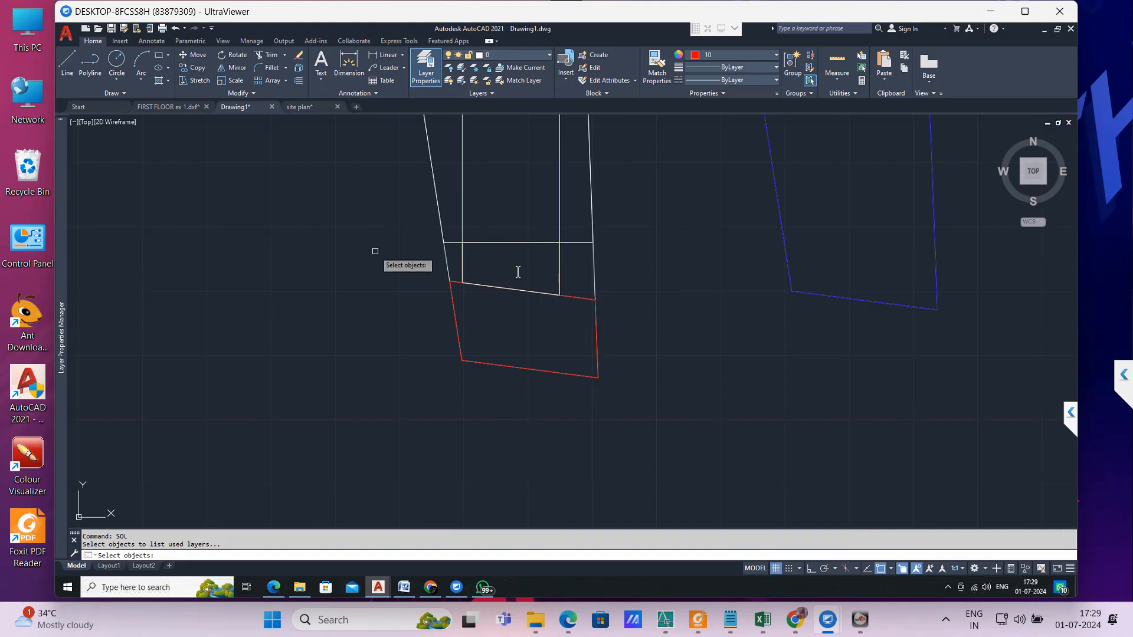
mouse_move(286, 130)
middle_down()
mouse_move(319, 409)
mouse_move(336, 242)
mouse_move(354, 230)
middle_up()
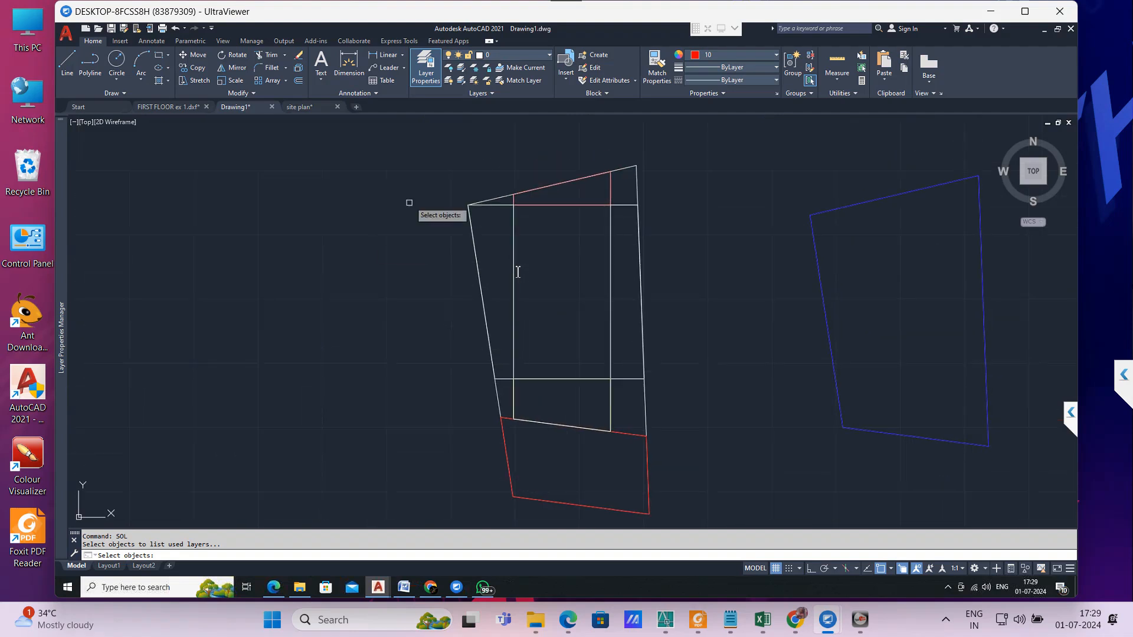
click(416, 133)
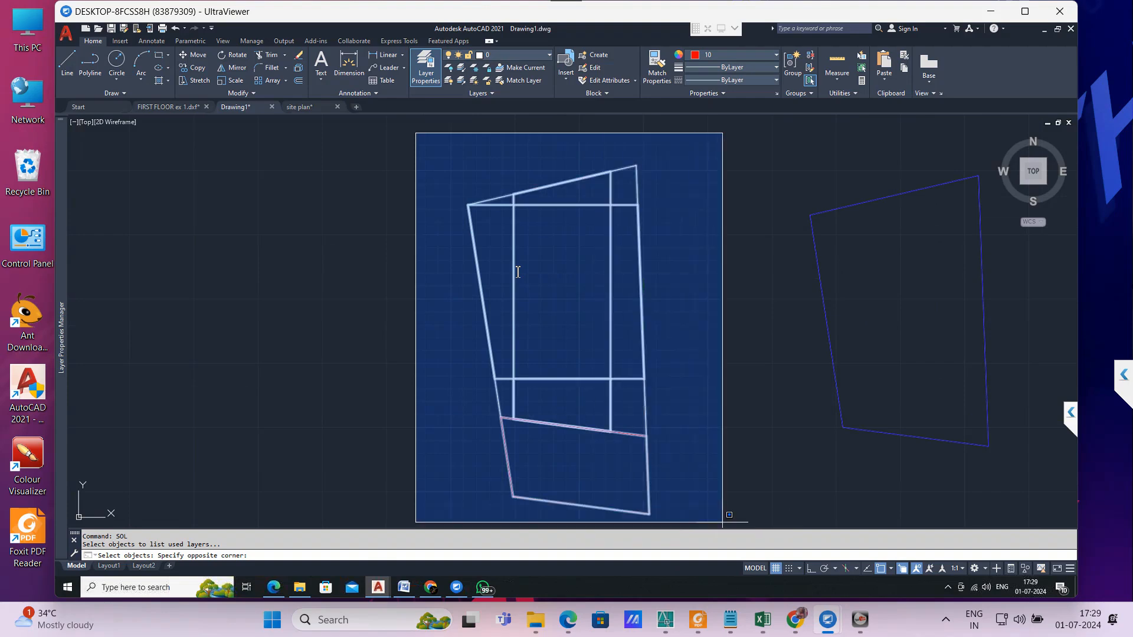
click(762, 519)
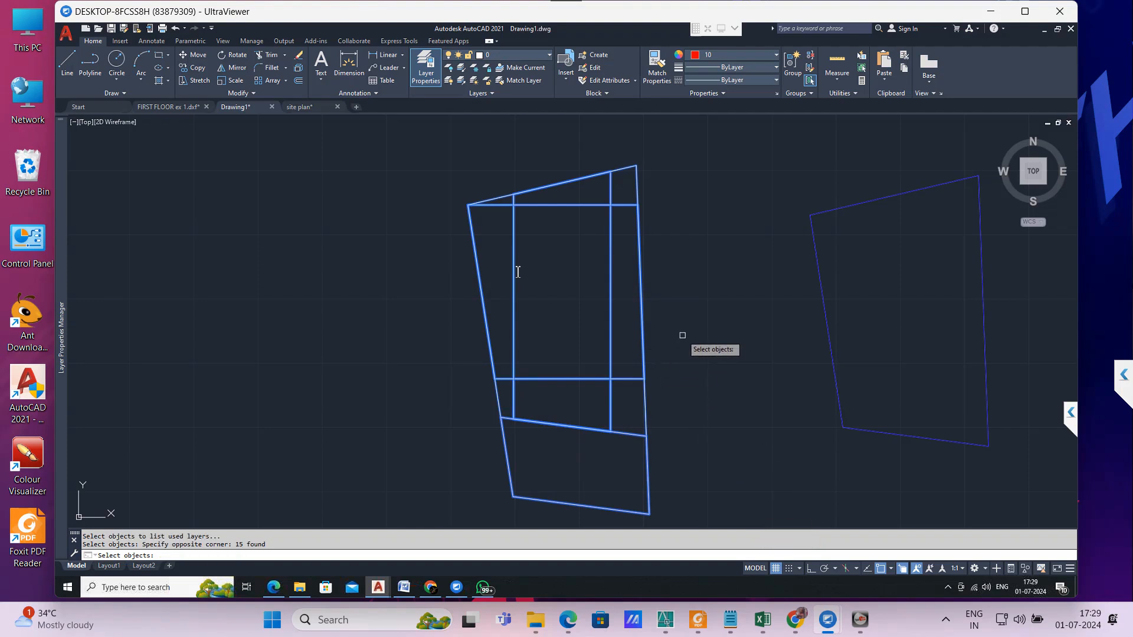
key(Return)
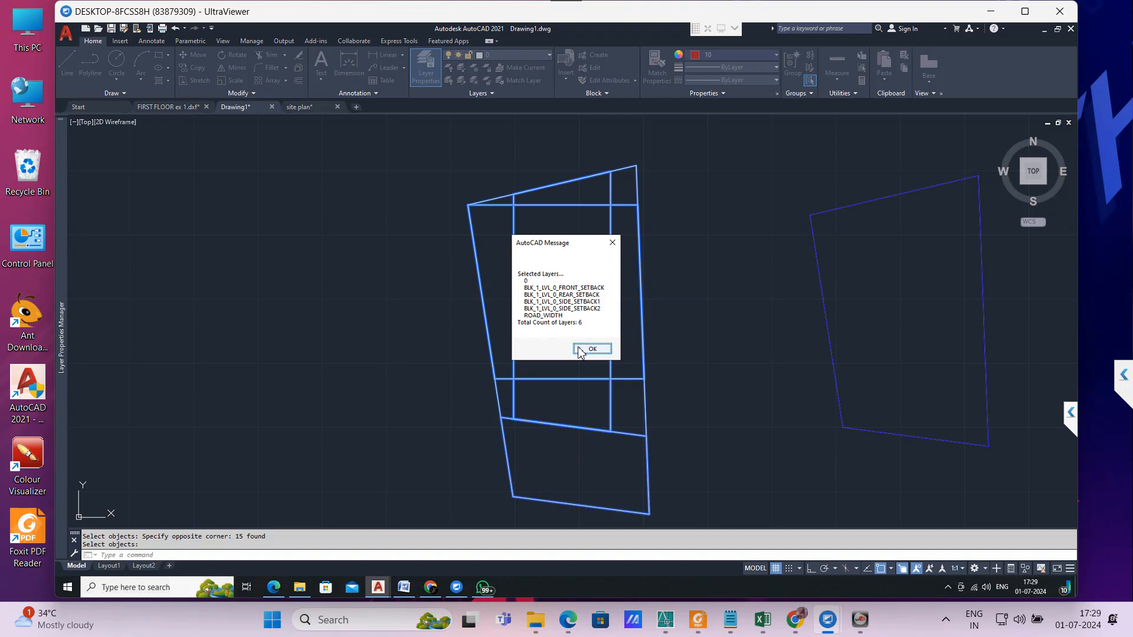
click(607, 350)
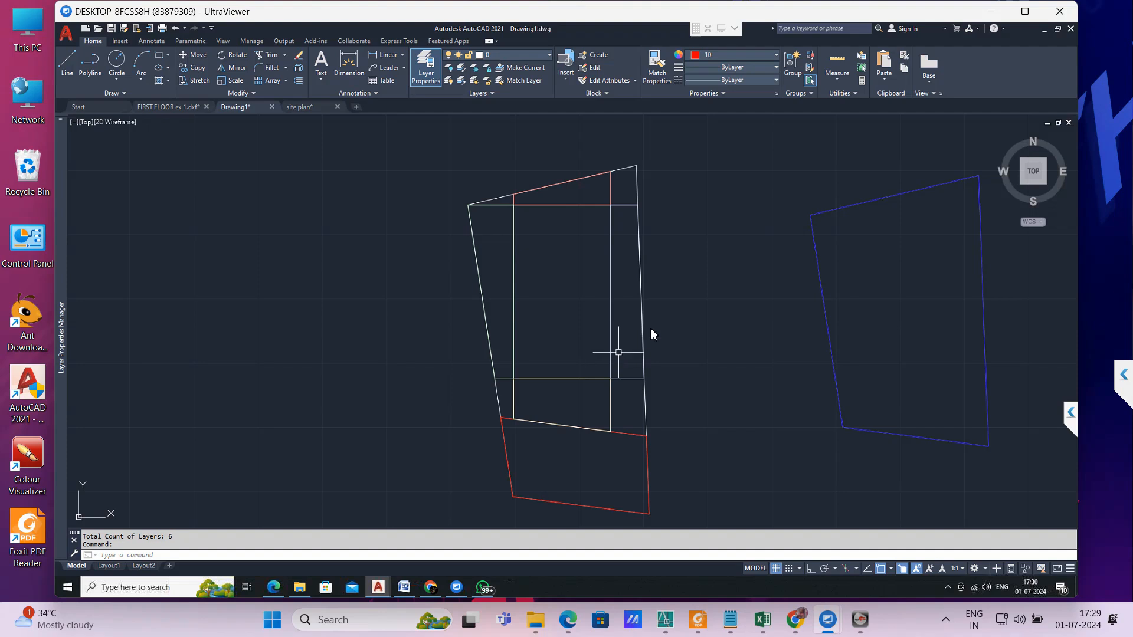
key(Escape)
key(Escape)
Step: Move the complete plot drawing onto the separate blue plot outline, matching their upper-left corners
scroll(580, 304, down, 1)
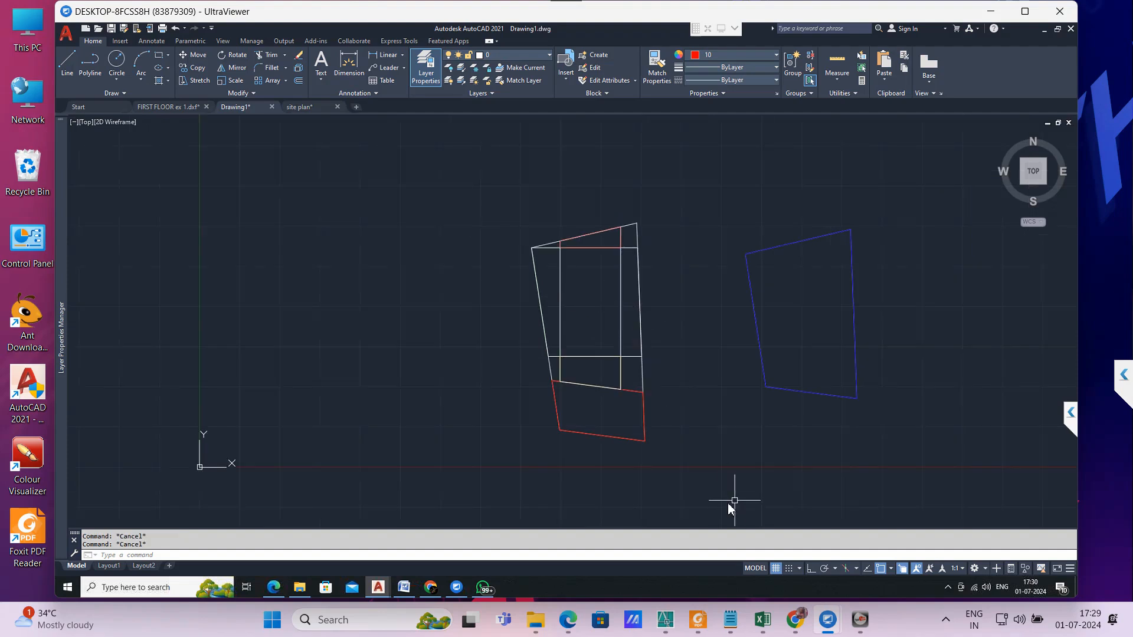
click(482, 174)
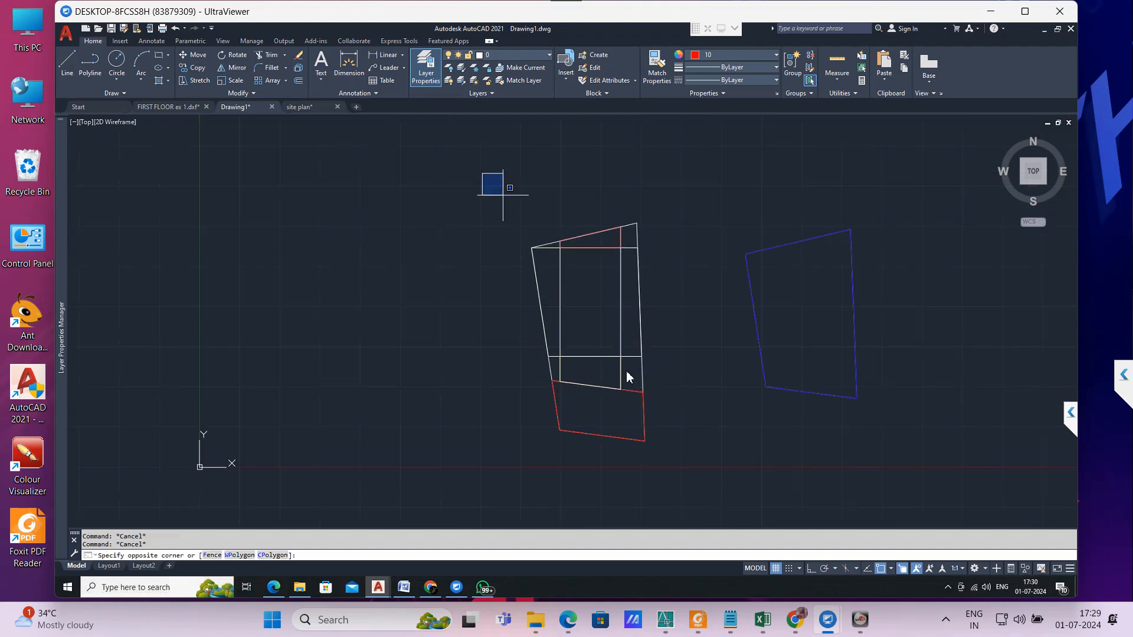
click(676, 467)
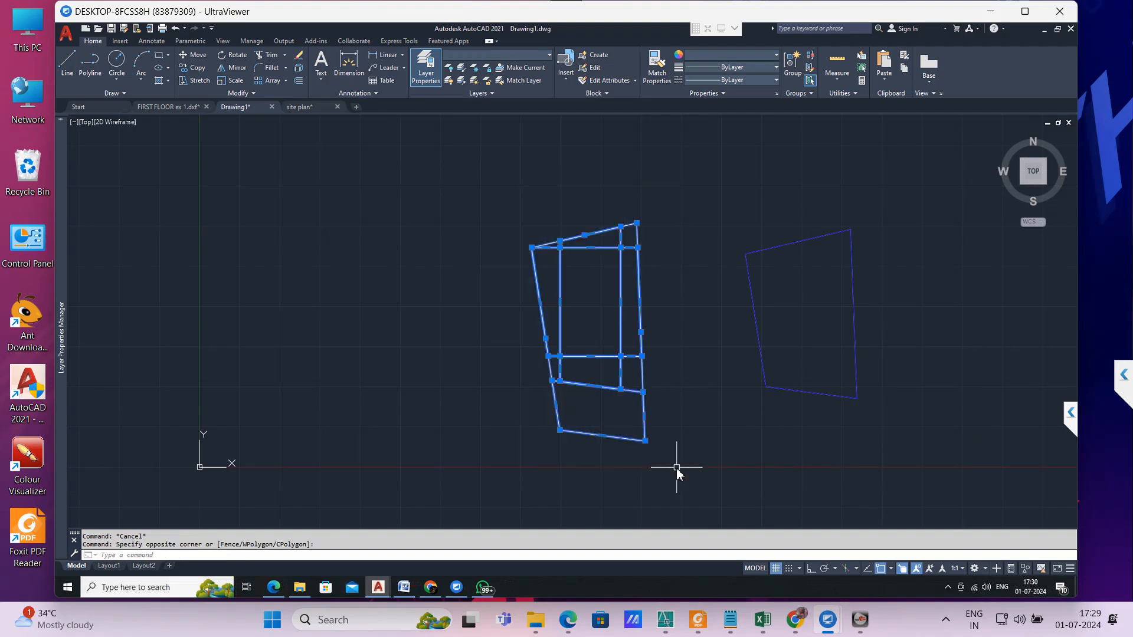
text(m)
key(Return)
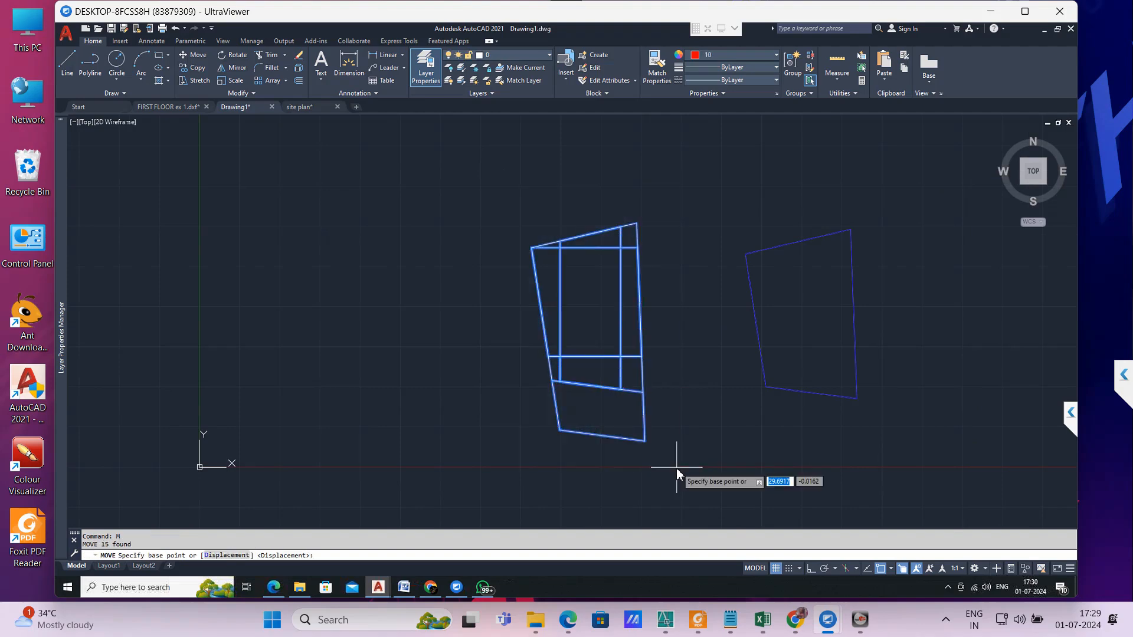
click(532, 249)
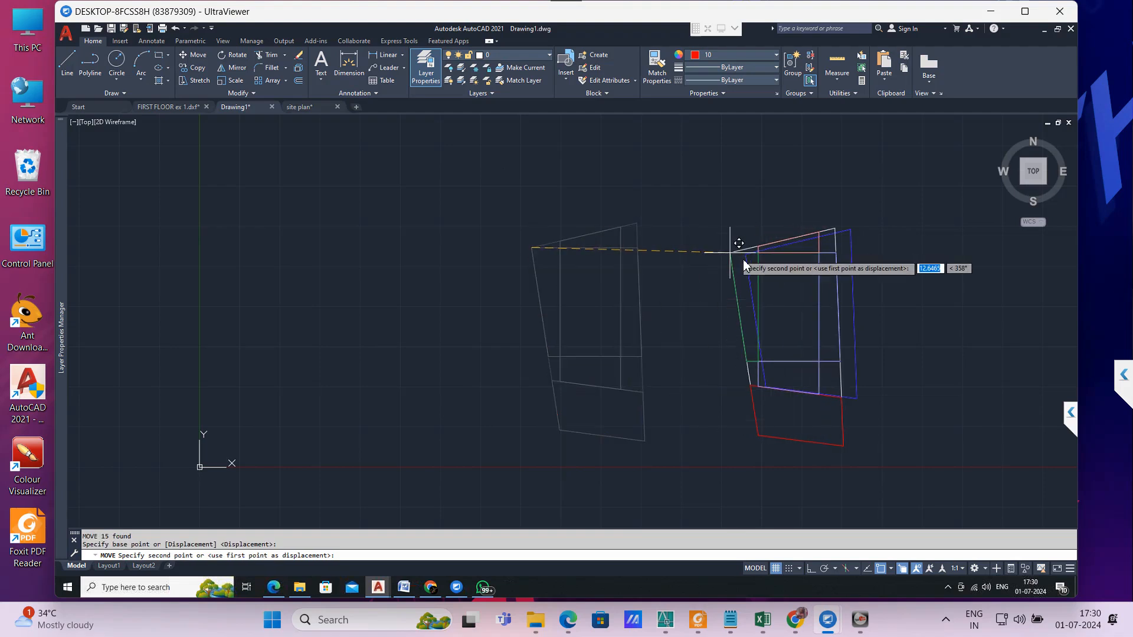
click(746, 256)
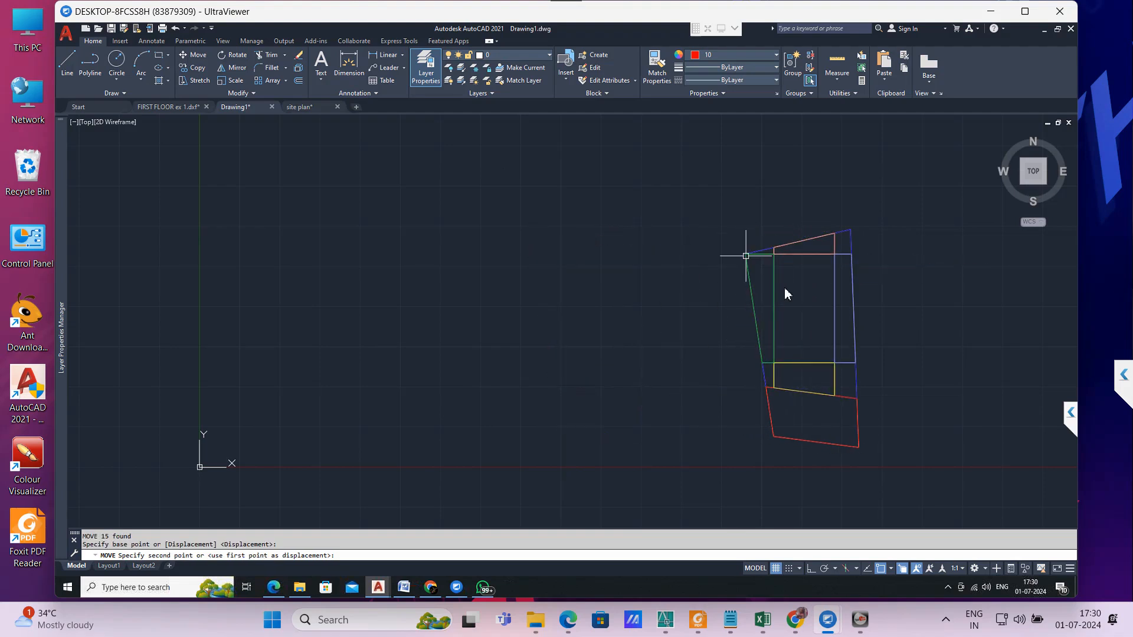
scroll(898, 322, up, 3)
scroll(322, 271, down, 3)
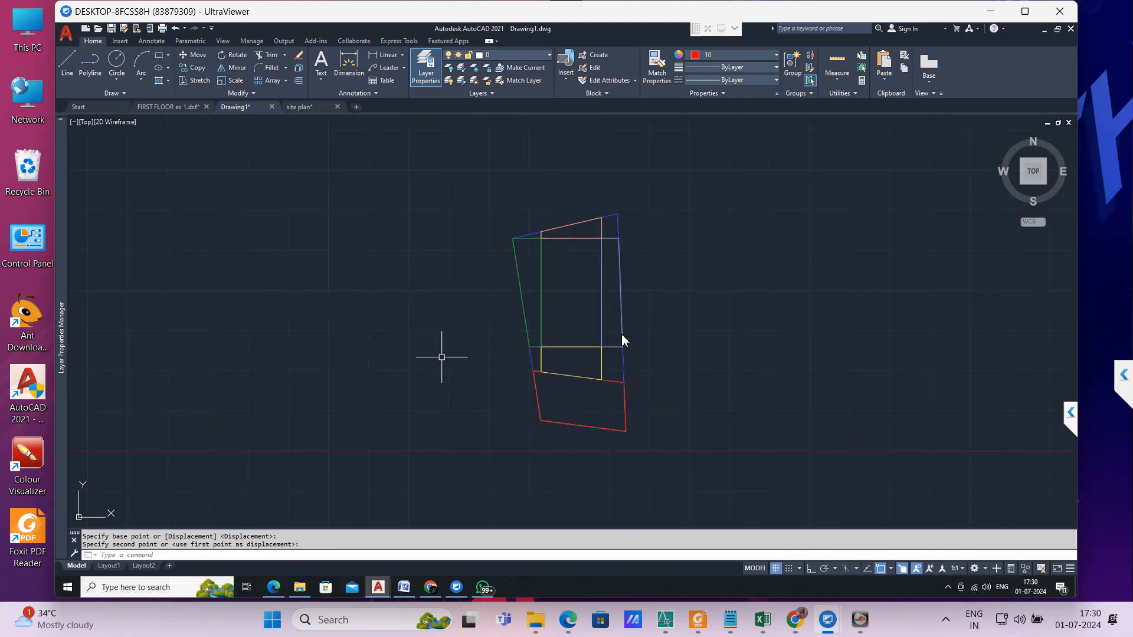
scroll(648, 319, up, 2)
scroll(433, 335, down, 2)
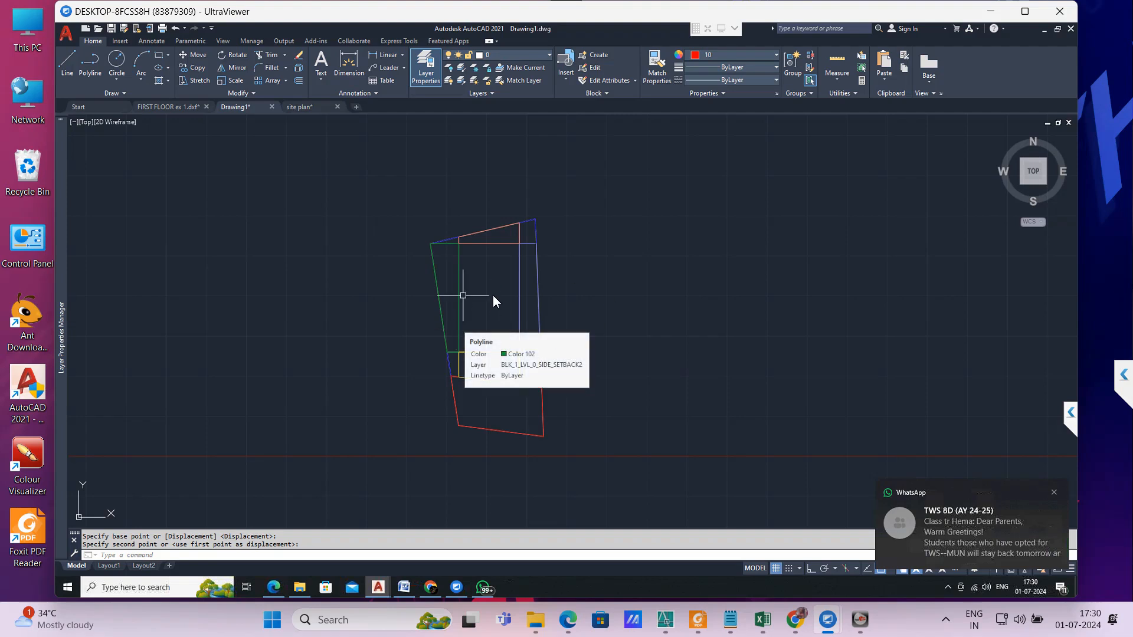
scroll(494, 296, up, 4)
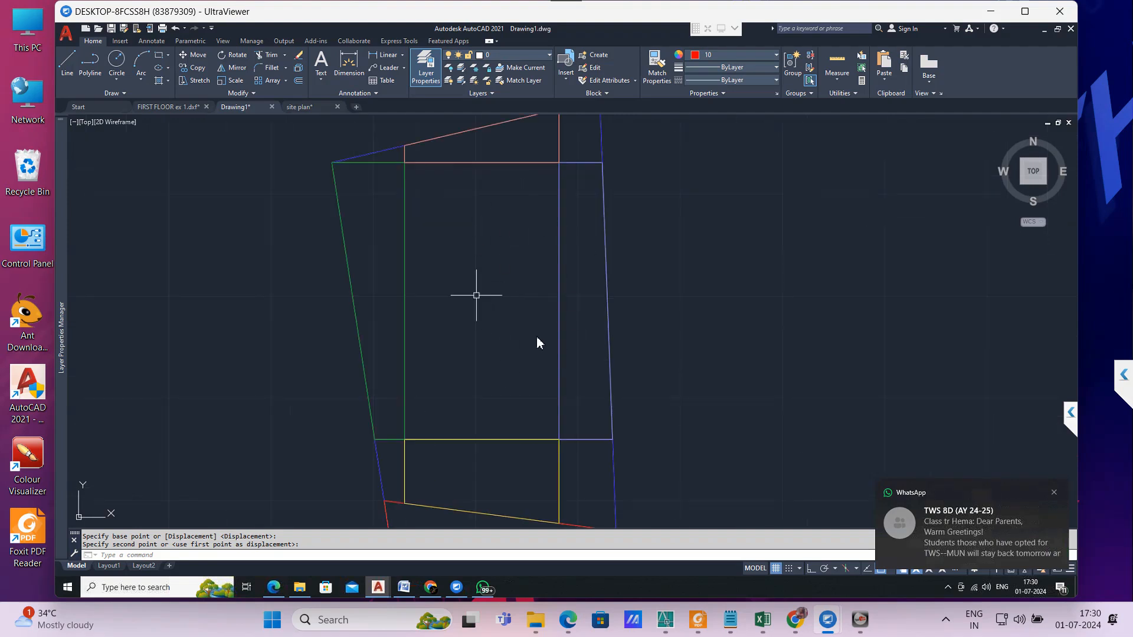
scroll(475, 307, down, 4)
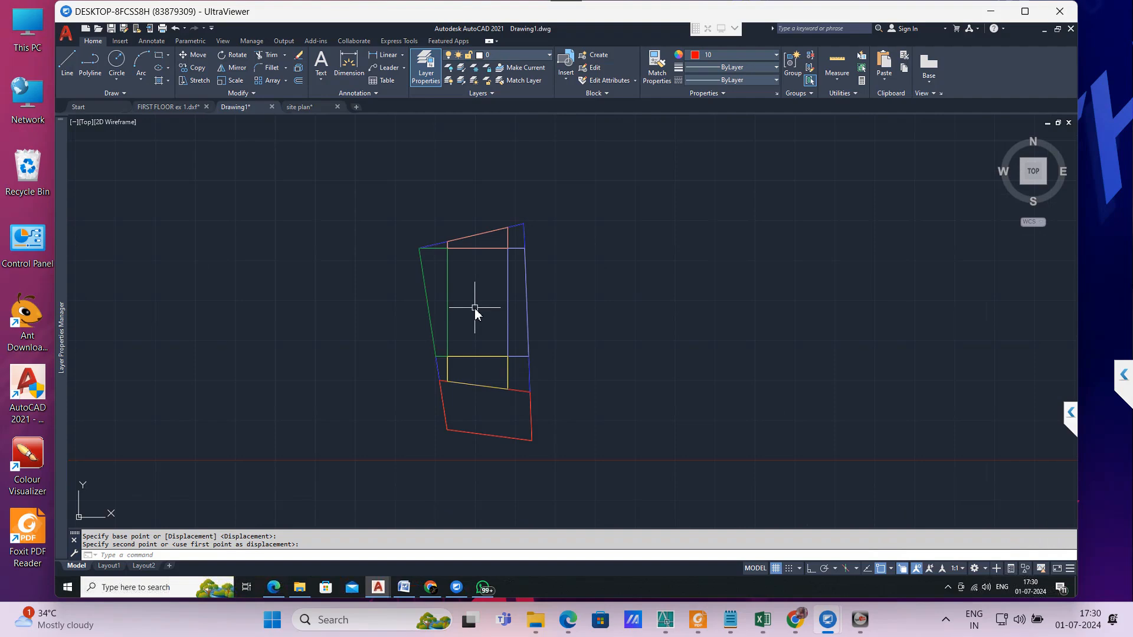
scroll(497, 313, up, 2)
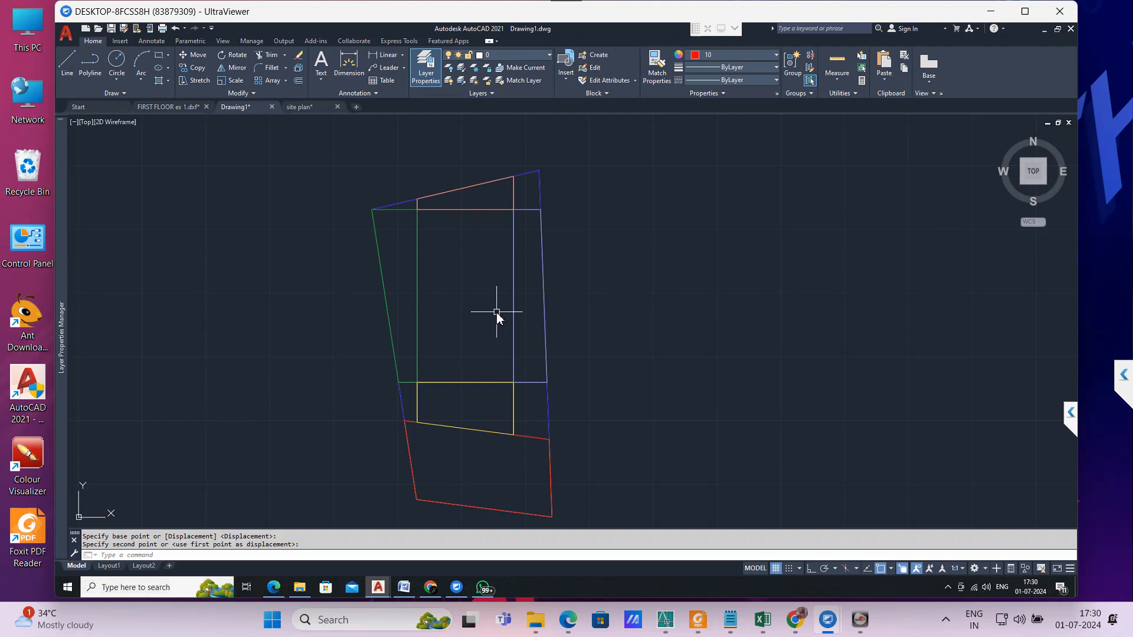
Step: Run the AW1 command inside the plot's central rectangle and place the resulting outline copies beside the plot
text(waw1)
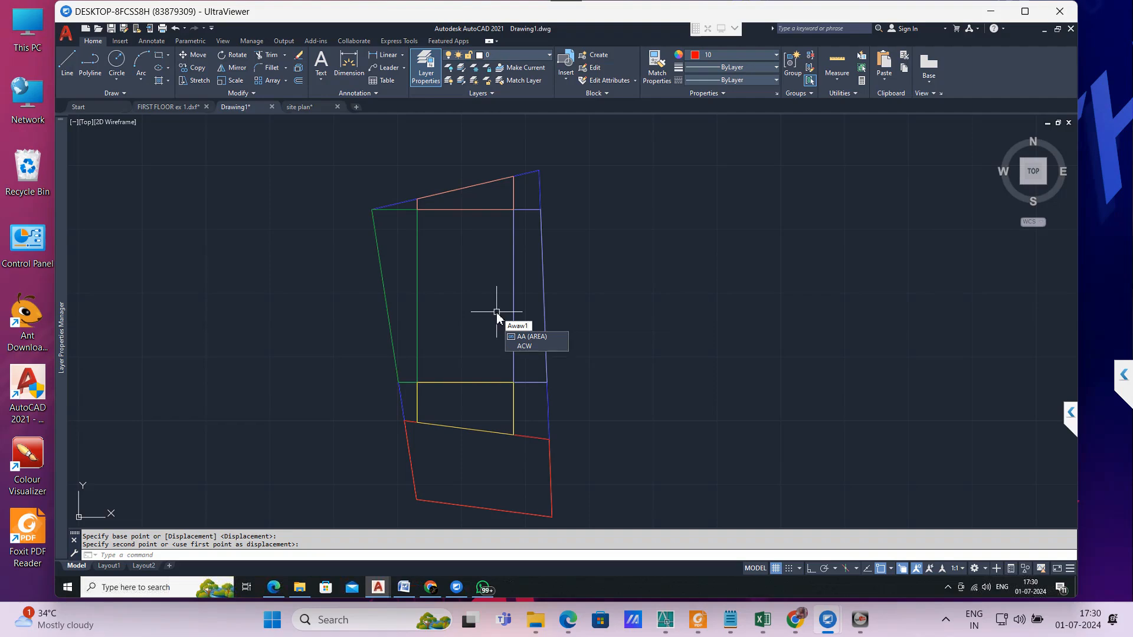
key(Escape)
key(Escape)
text(aw)
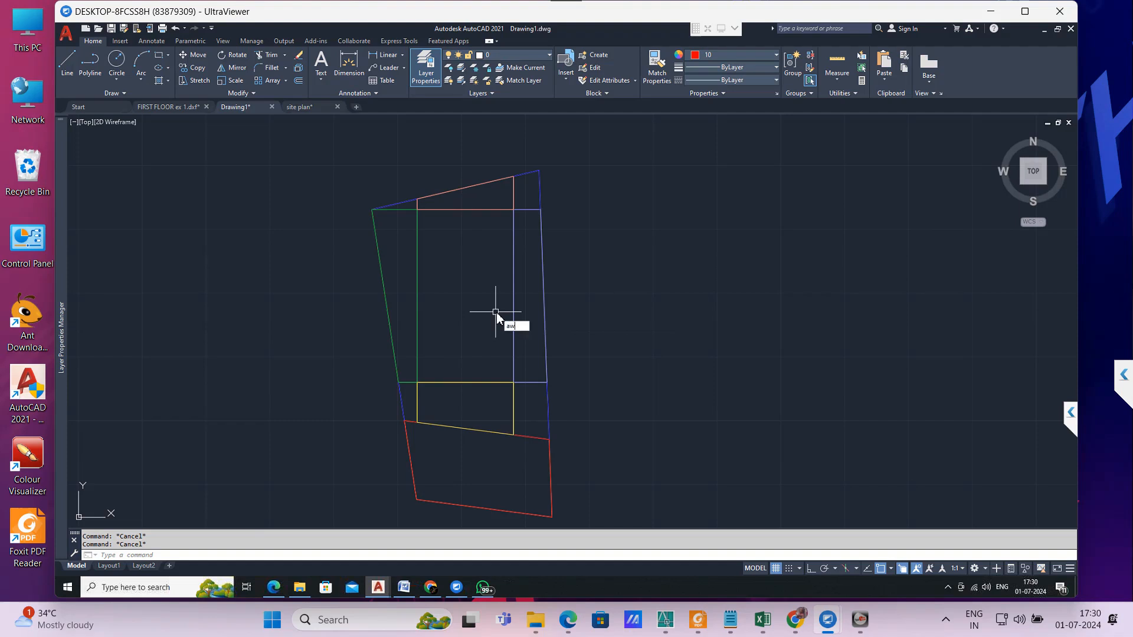
text(1)
key(Return)
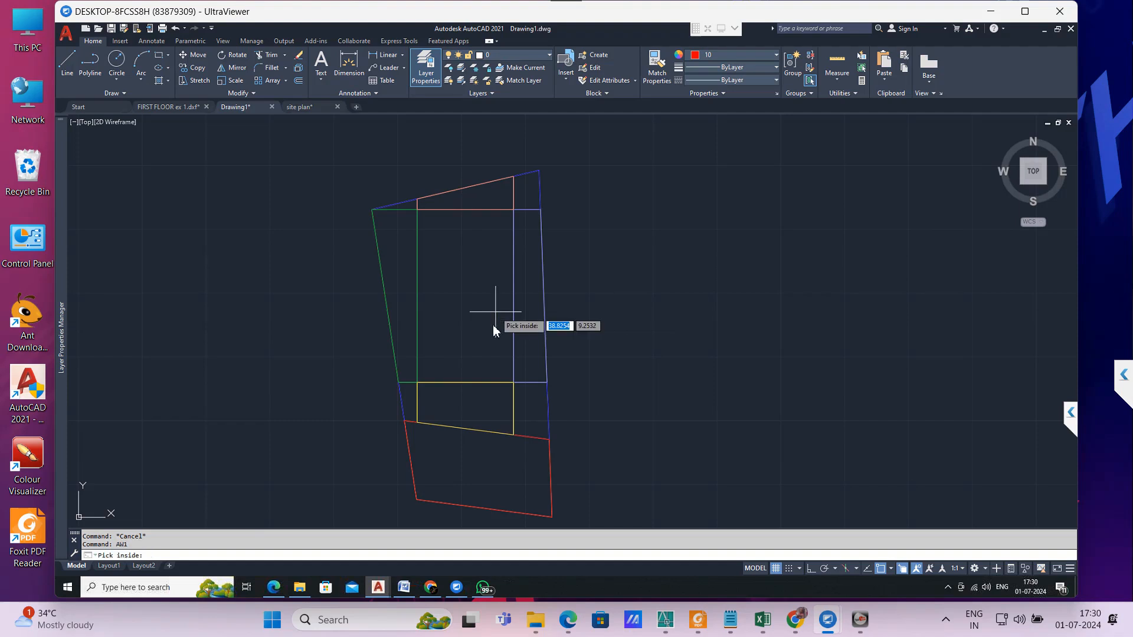
click(469, 294)
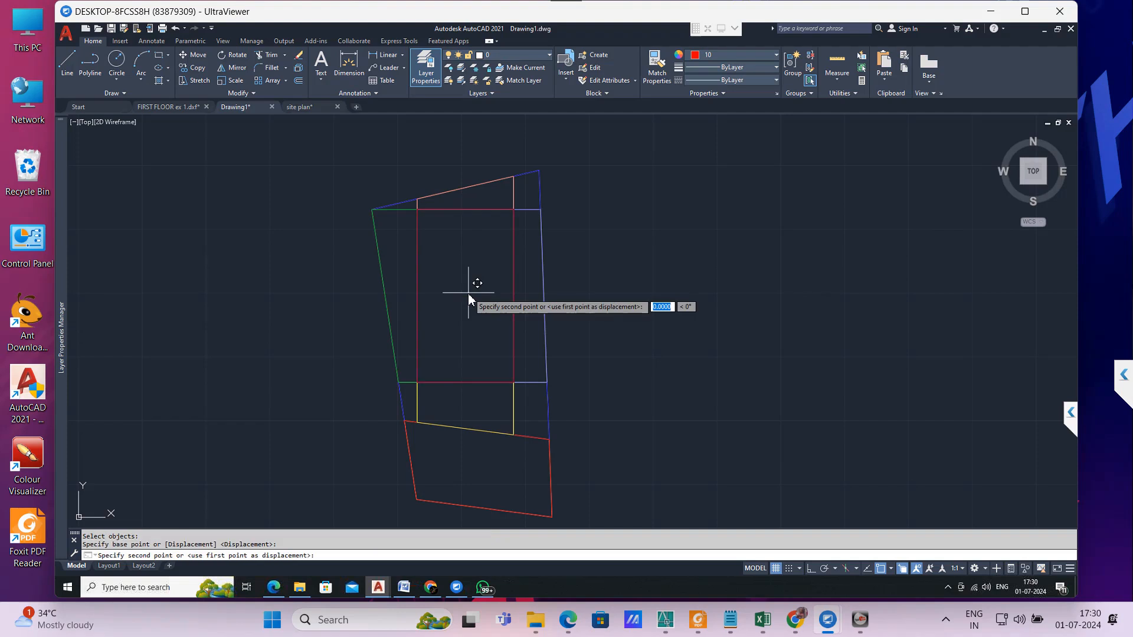
click(633, 289)
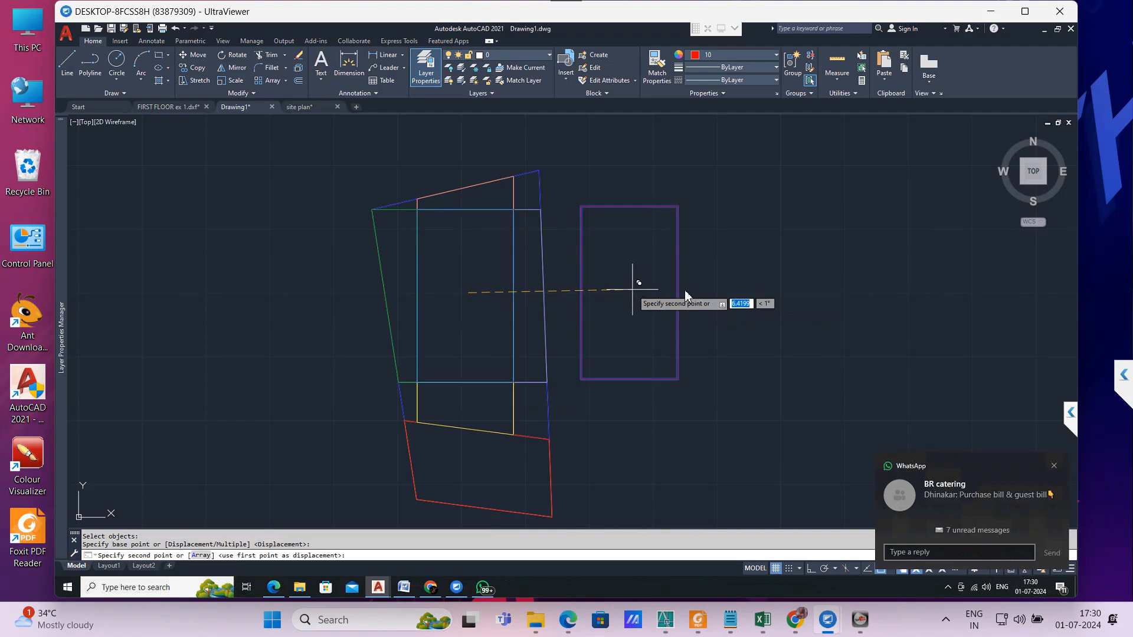
click(717, 288)
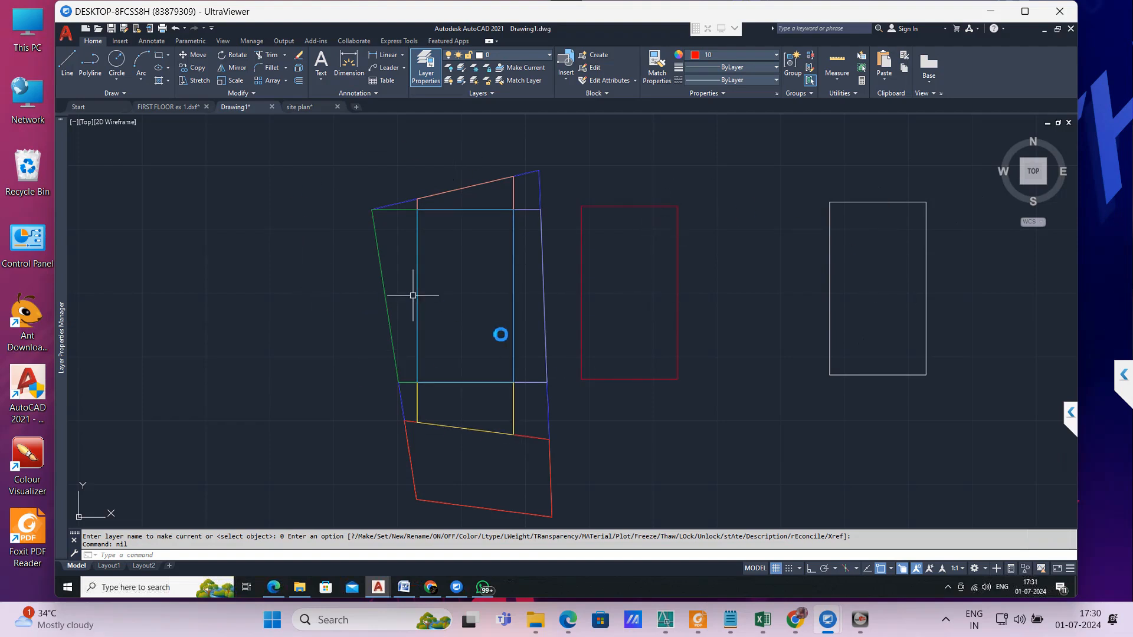
Step: Move the red outlines beside the plot horizontally farther away from it, towards the white rectangle
click(608, 346)
text(m)
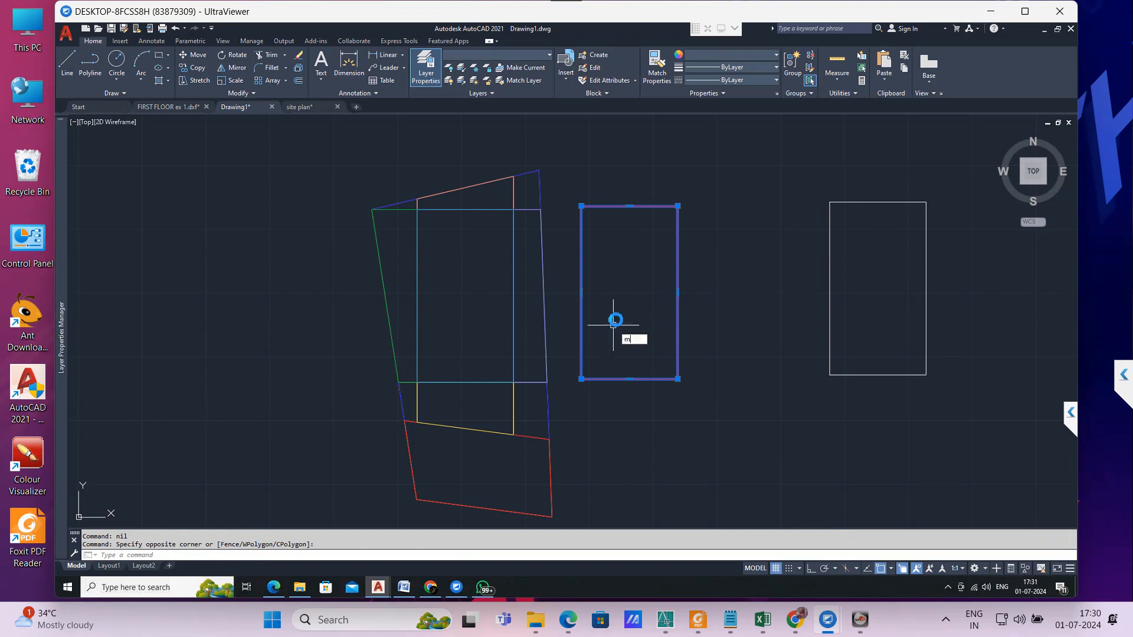
key(Return)
click(614, 318)
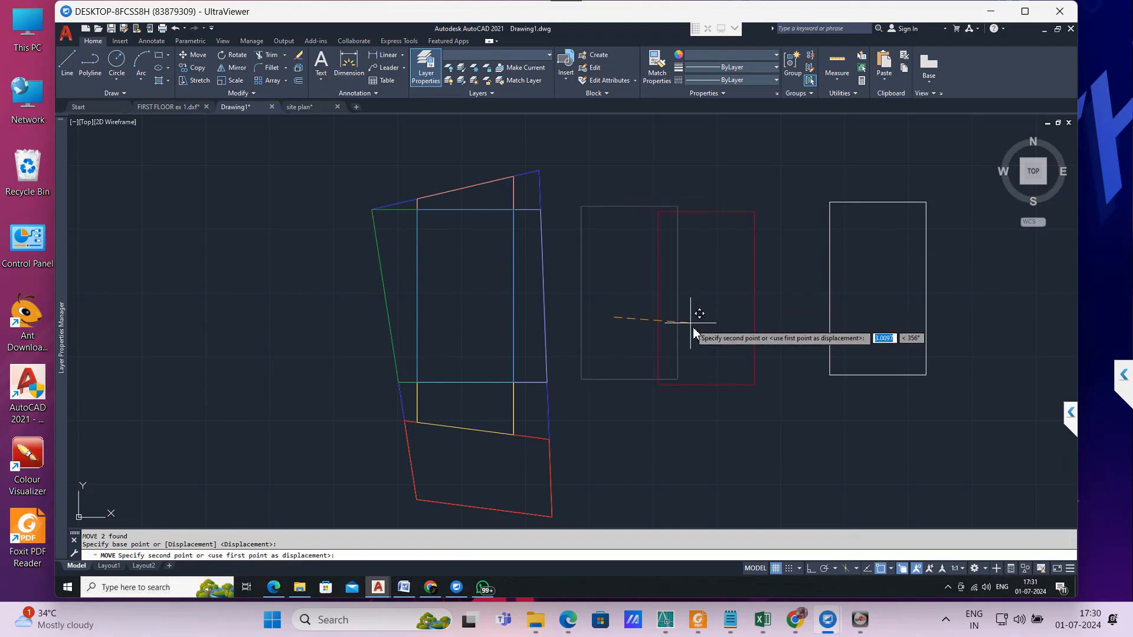
click(712, 318)
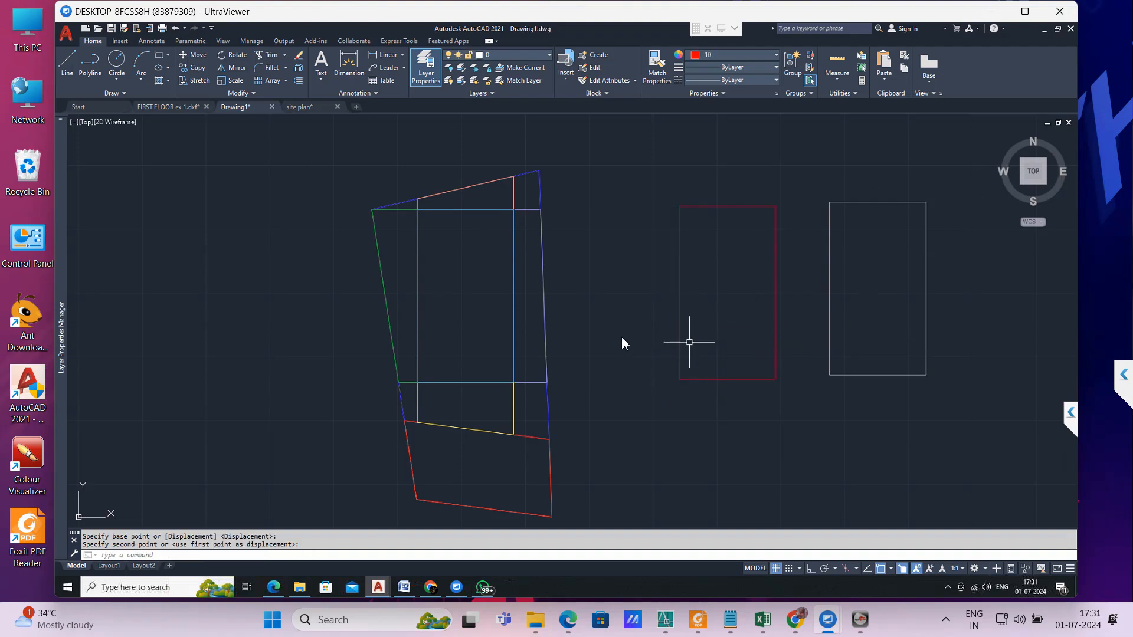
Step: Run the SOL command on the whole plot drawing with its road strip to list the layers used
text(sol)
key(Return)
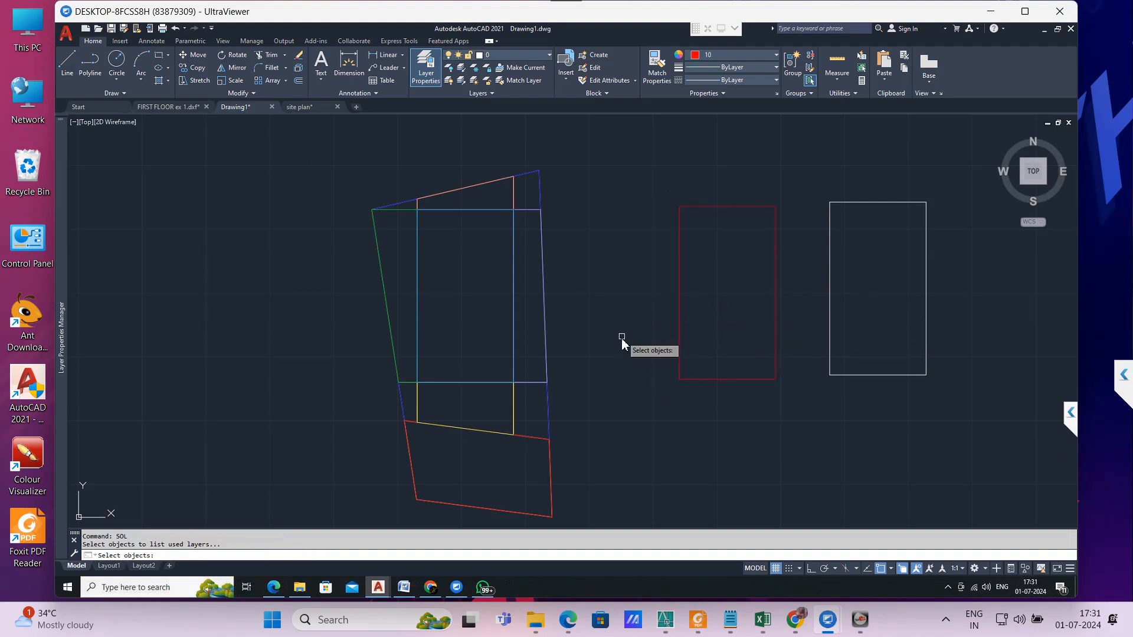
scroll(621, 338, down, 1)
click(438, 188)
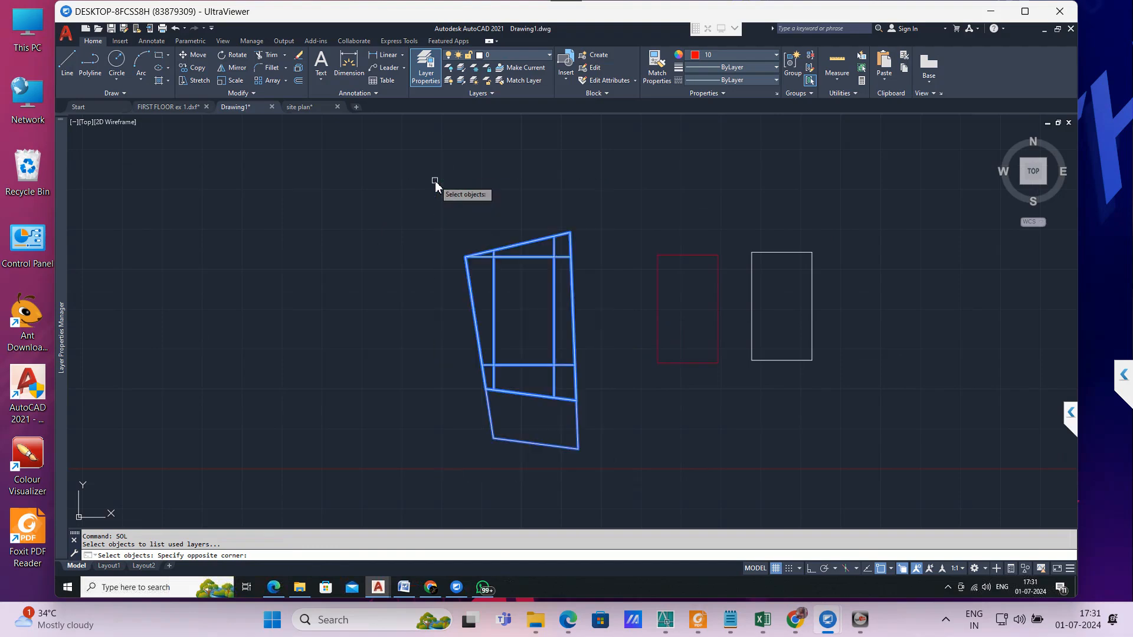
key(Return)
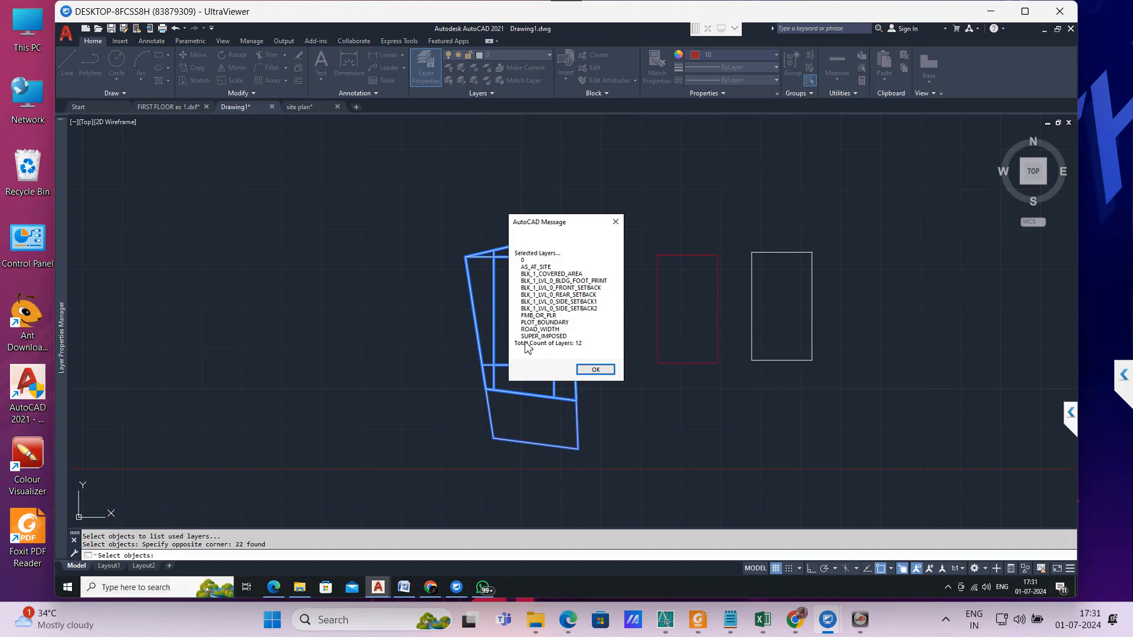
key(Return)
key(Escape)
key(Escape)
Step: Erase the red and white rectangles standing beside the plot drawing
click(819, 418)
click(660, 188)
text(e)
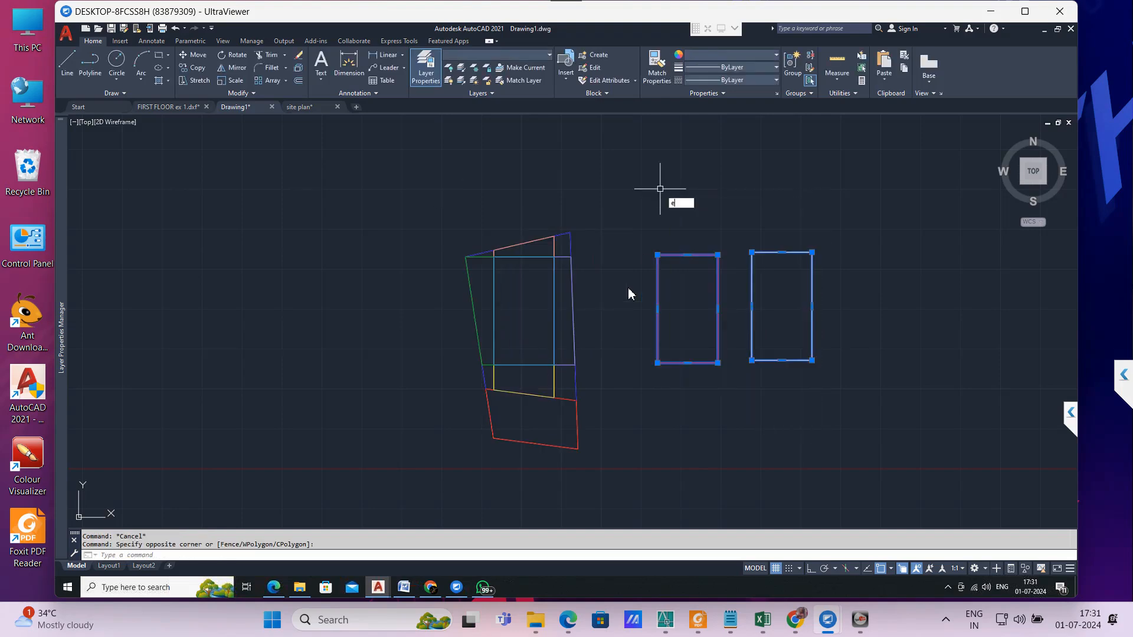
key(Return)
key(Escape)
key(Escape)
Step: Erase the blue BLK_1_COVERED_AREA polyline around the plot's central rectangle
click(557, 288)
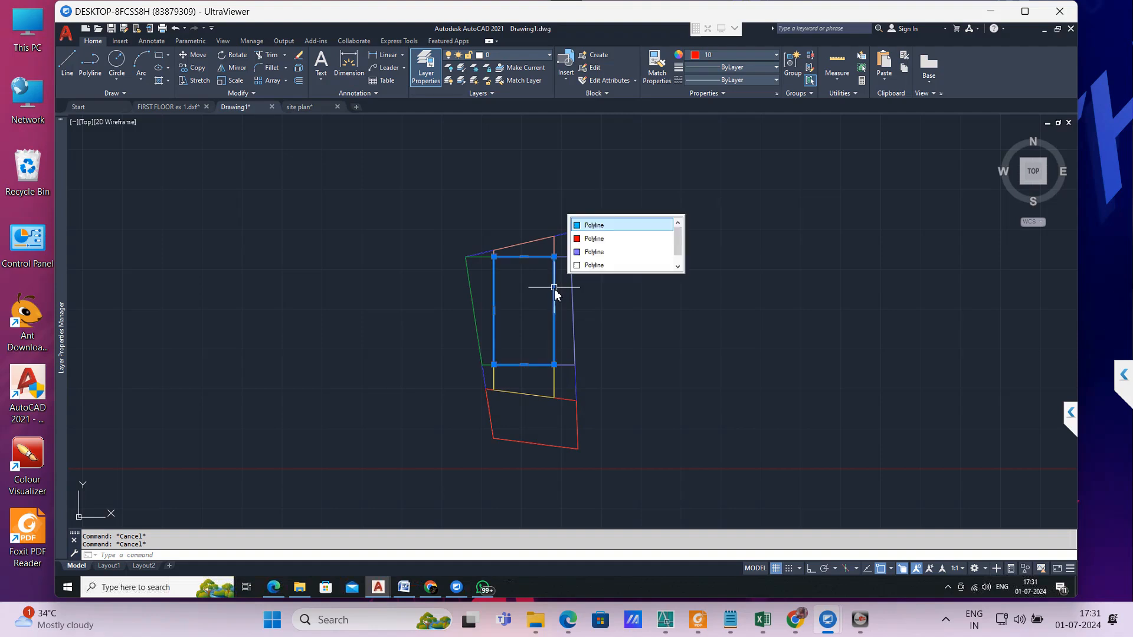
click(556, 287)
text(e)
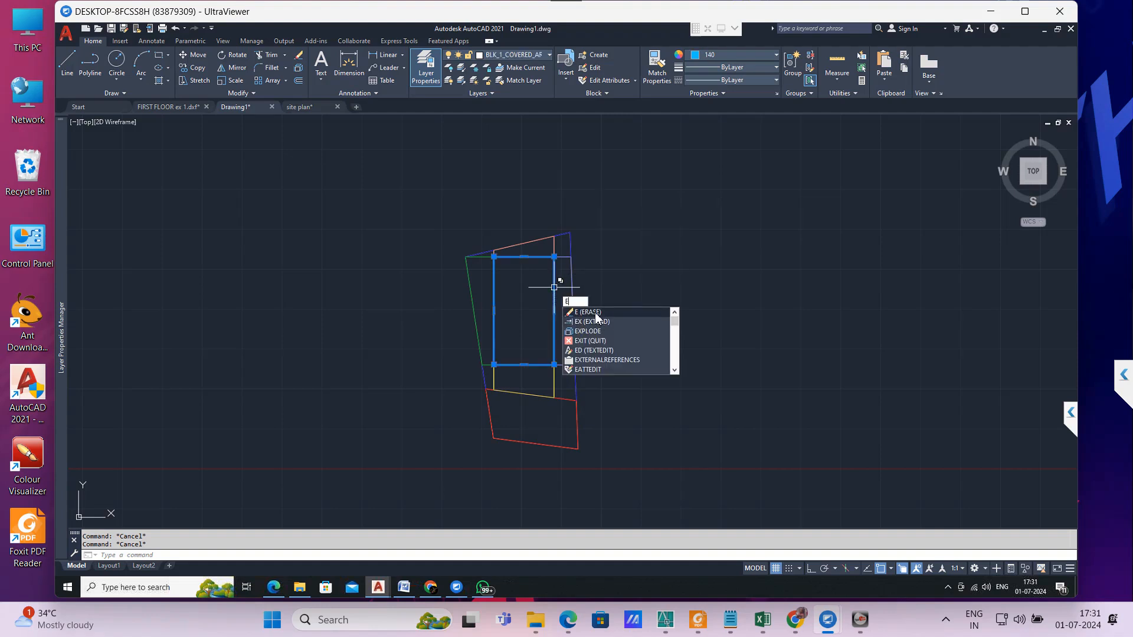
key(Return)
click(557, 283)
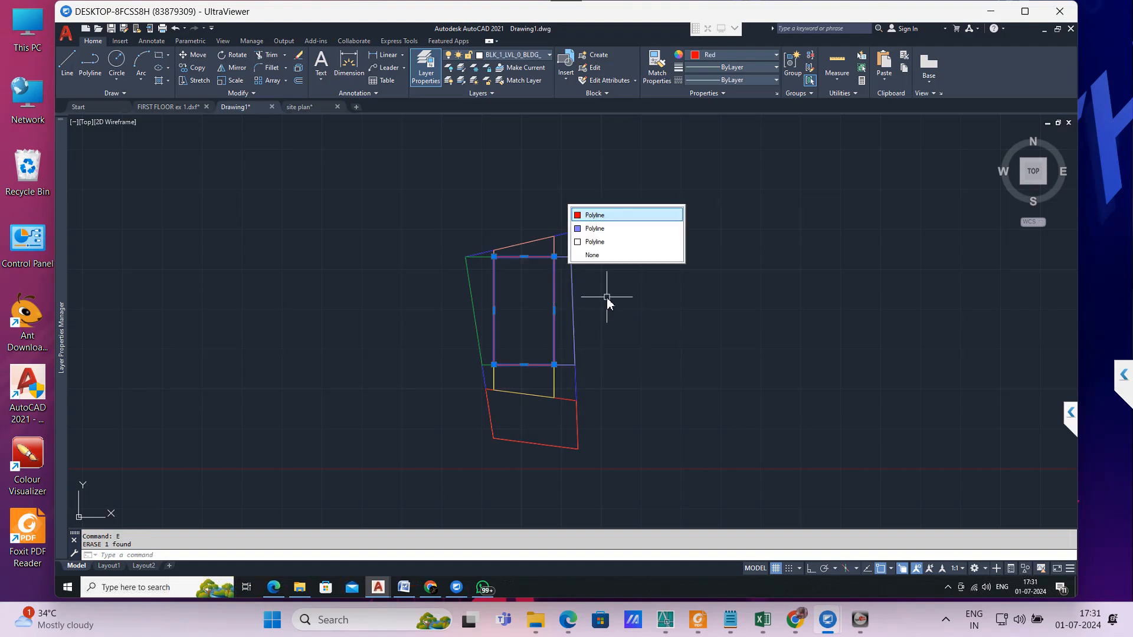
click(600, 216)
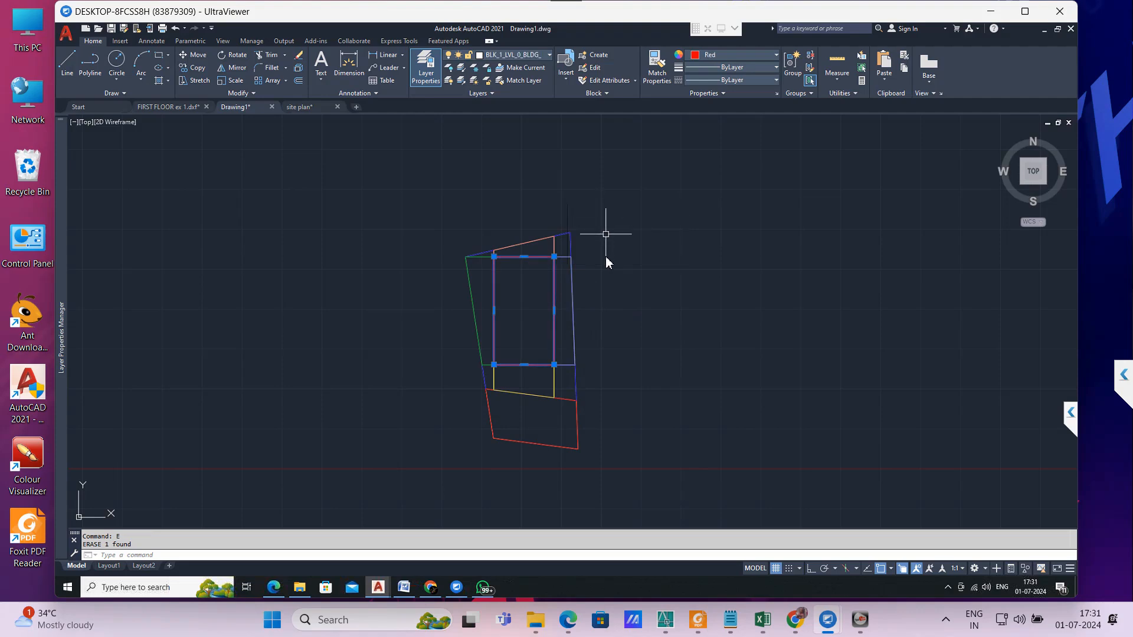
key(Escape)
key(Escape)
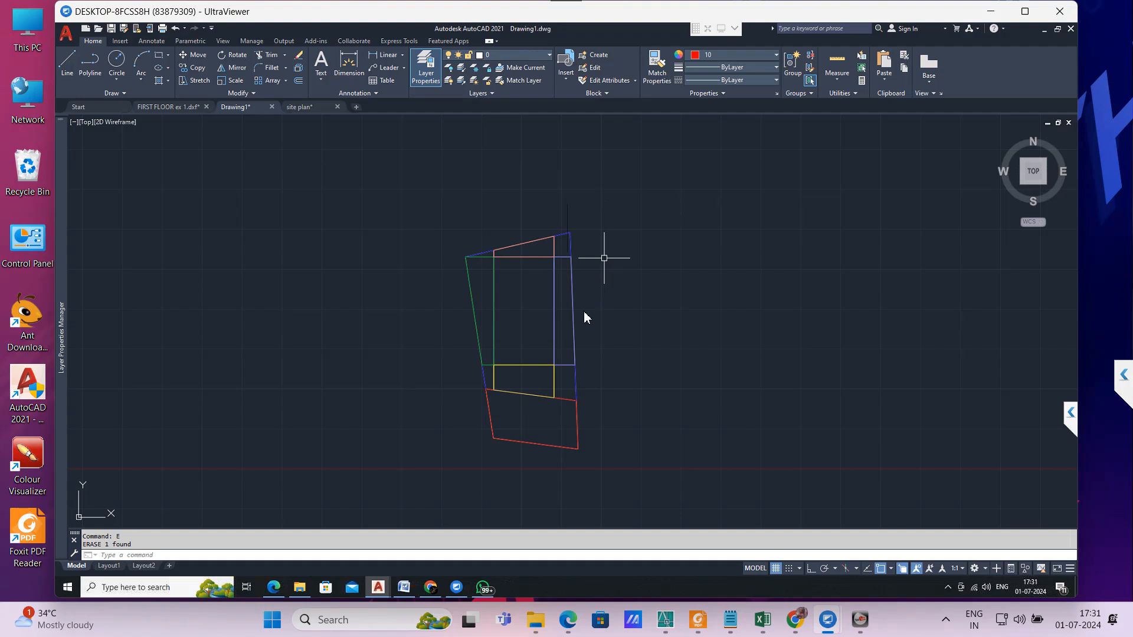
Step: Run the AW1 command again inside the plot's central rectangle, placing the copied outline over the plot's upper right corner
mouse_move(552, 292)
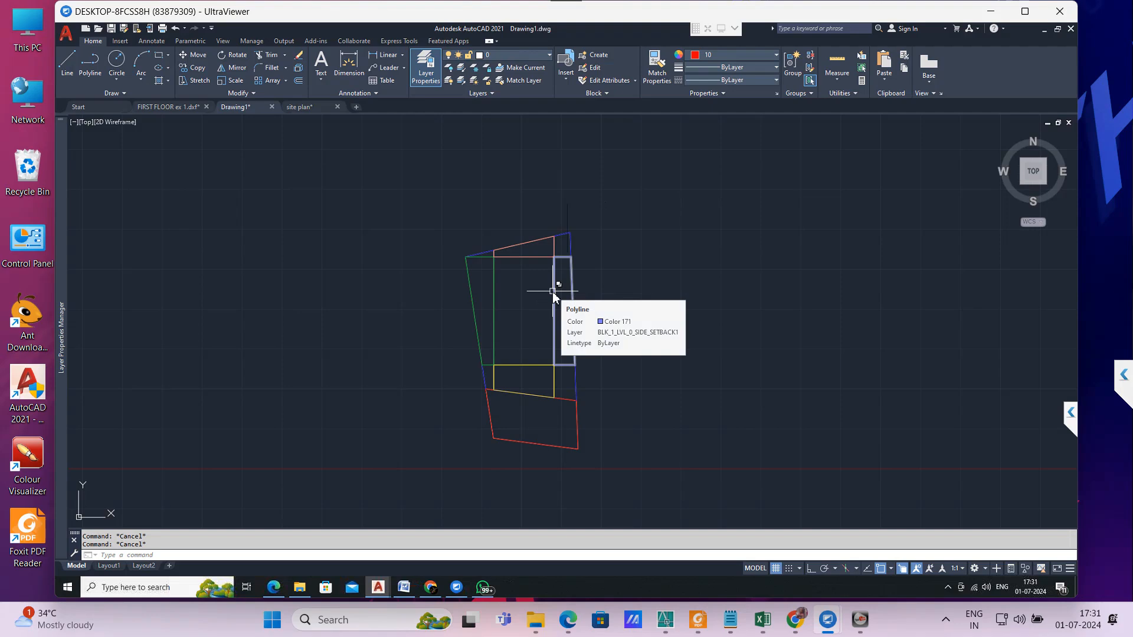
text(AW1)
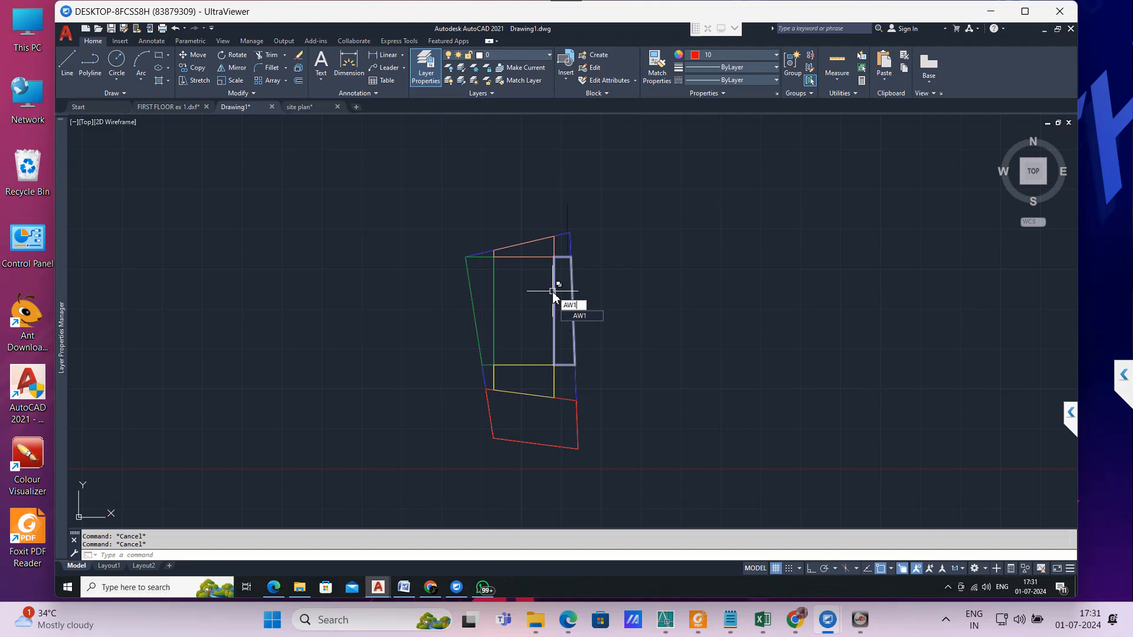
key(Return)
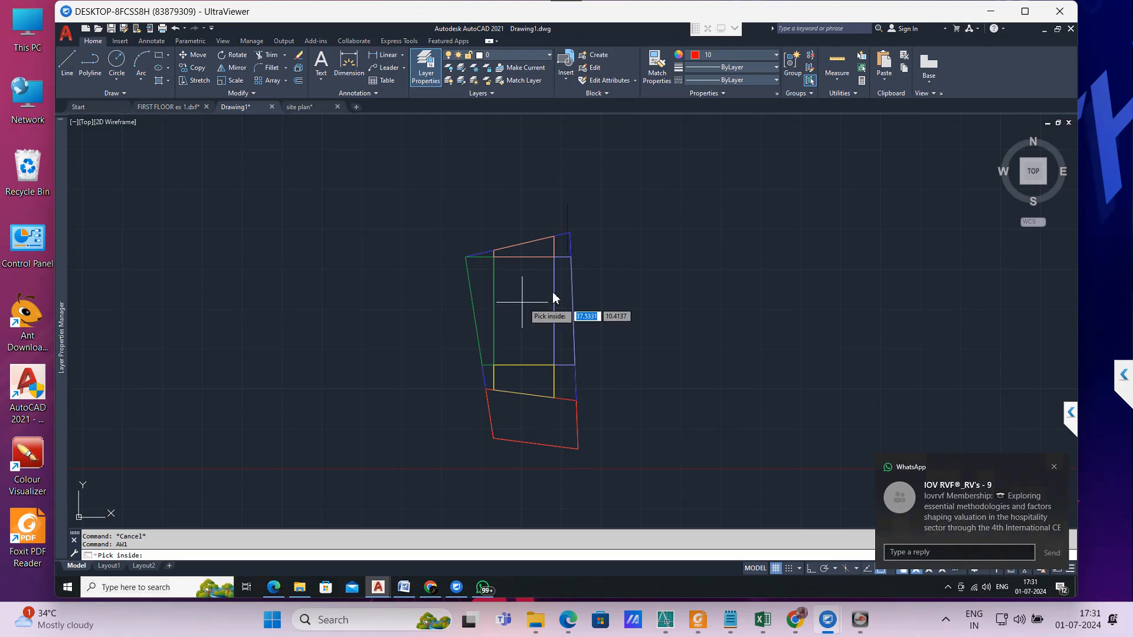
click(555, 298)
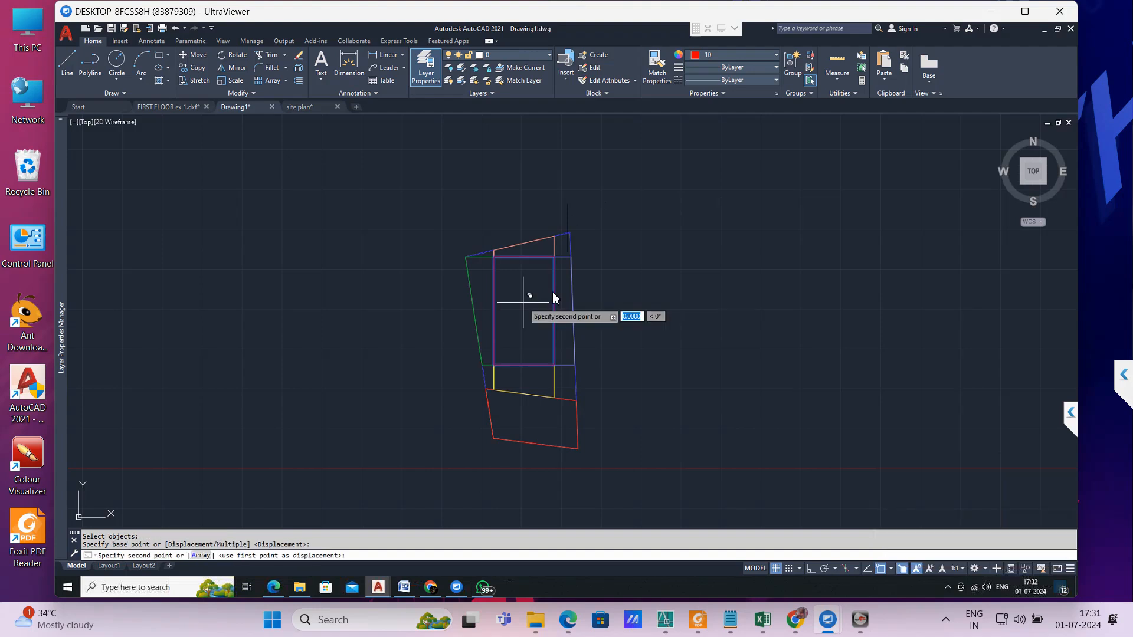
click(570, 296)
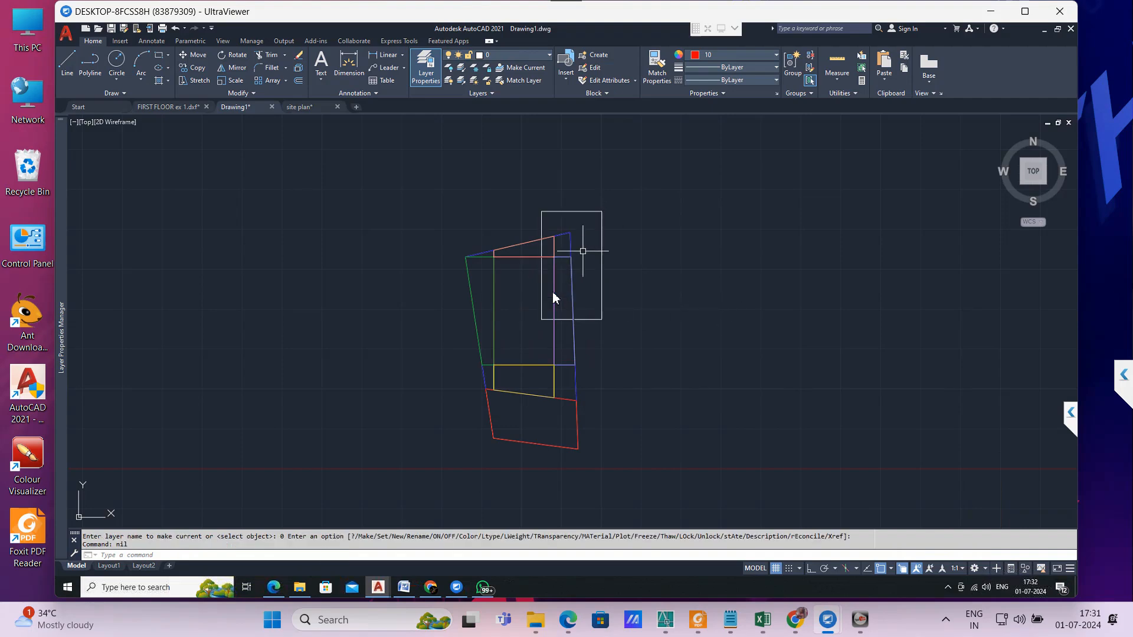
Step: Undo the white rectangle placed across the plot's upper right corner
key(ctrl+z)
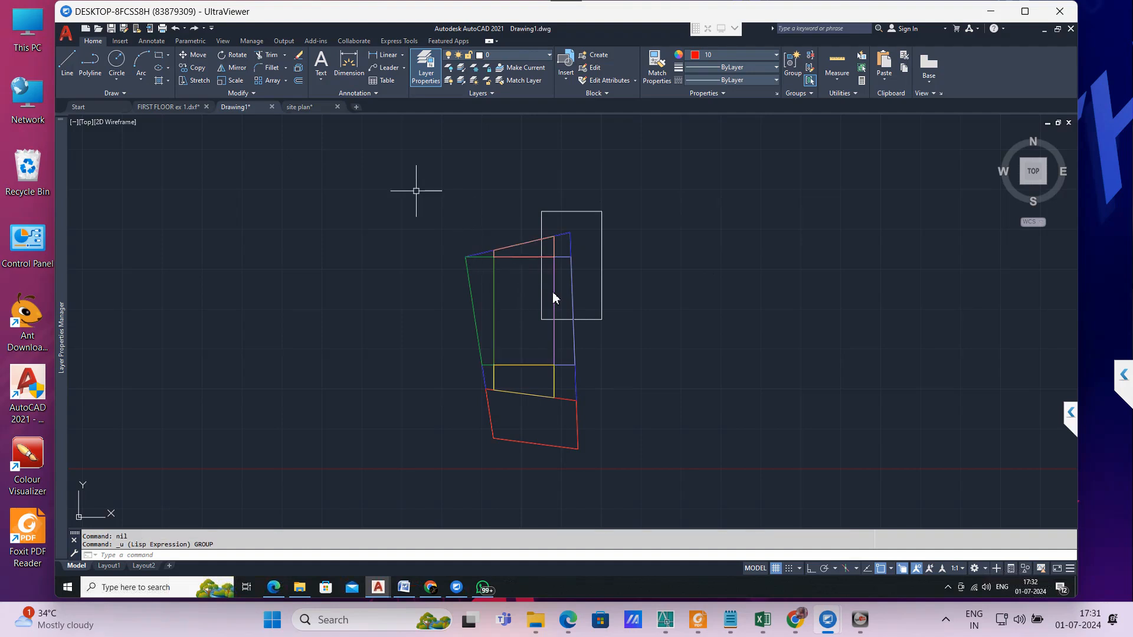
key(ctrl+z)
scroll(442, 223, down, 3)
scroll(443, 222, up, 3)
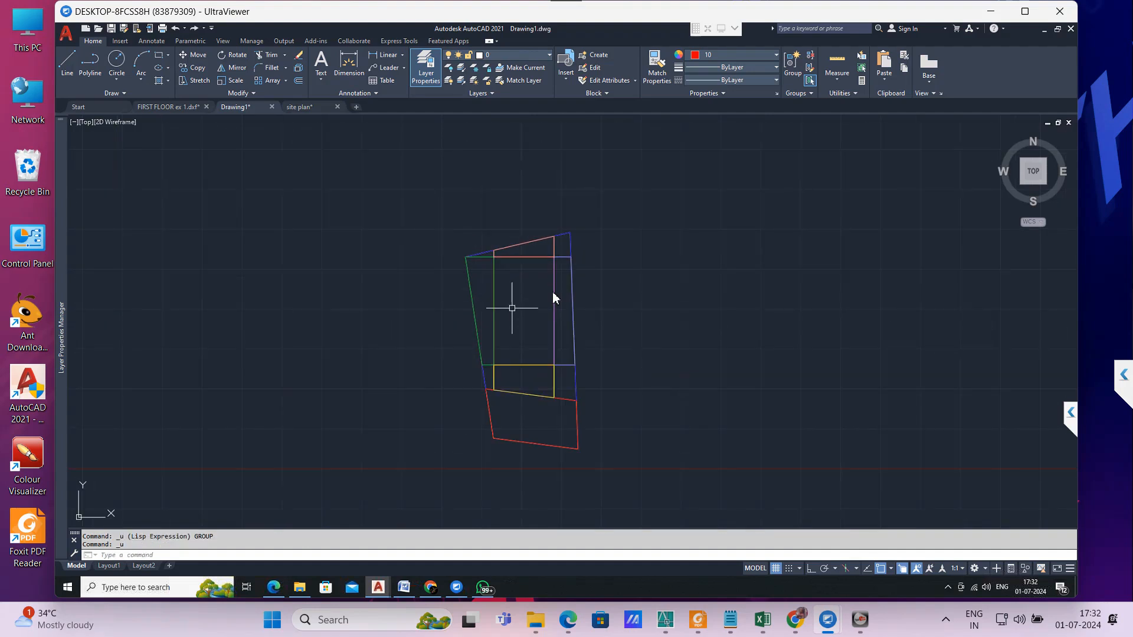
scroll(552, 291, up, 4)
scroll(539, 304, down, 2)
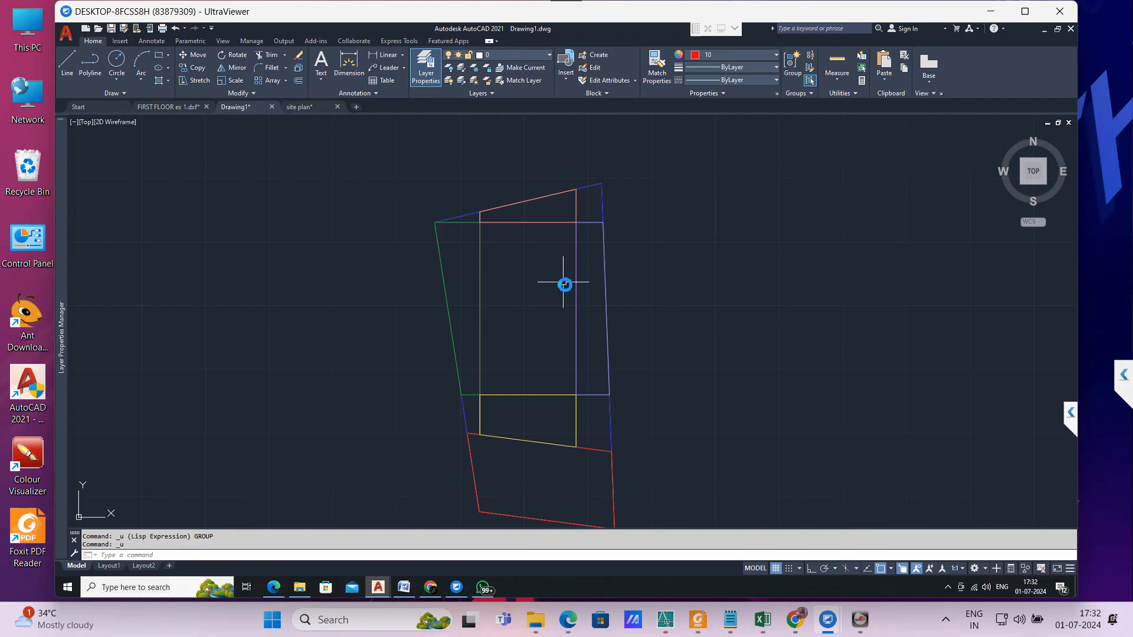
Step: Recheck the layers used by the plot, its central outlines and the road strip with the SOL command
text(SOL)
key(Return)
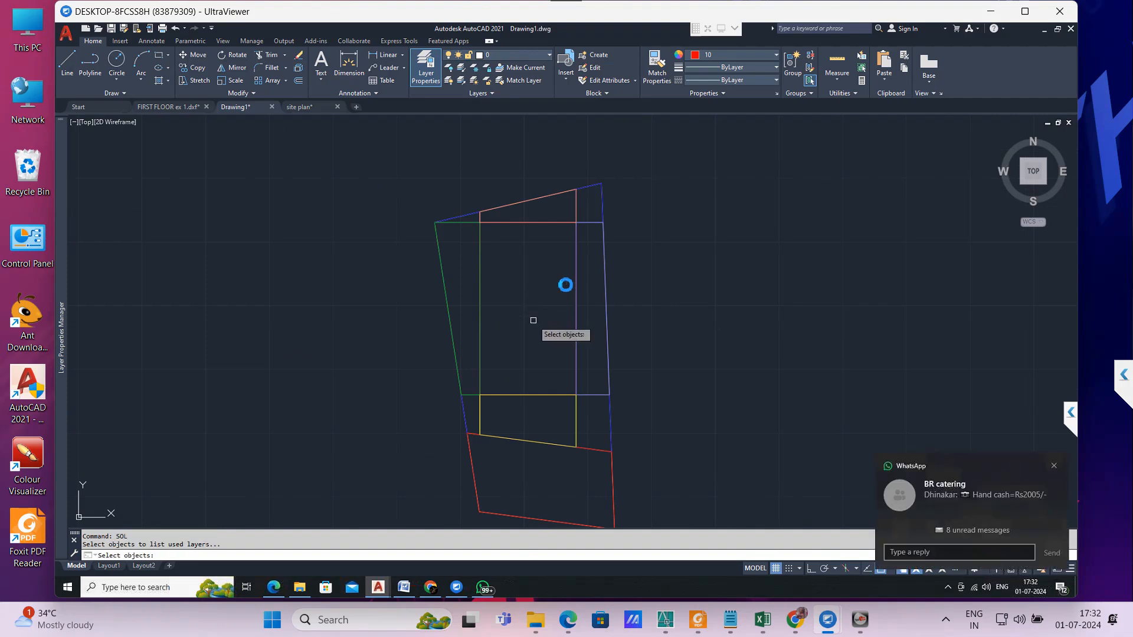
scroll(534, 321, down, 5)
click(623, 395)
click(488, 219)
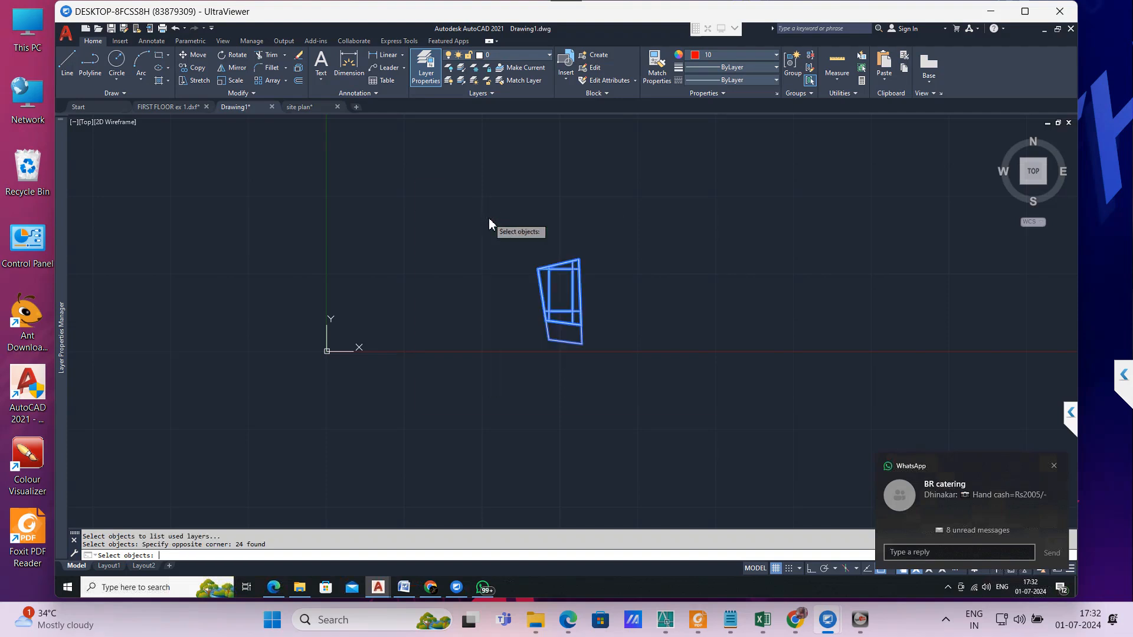
key(Return)
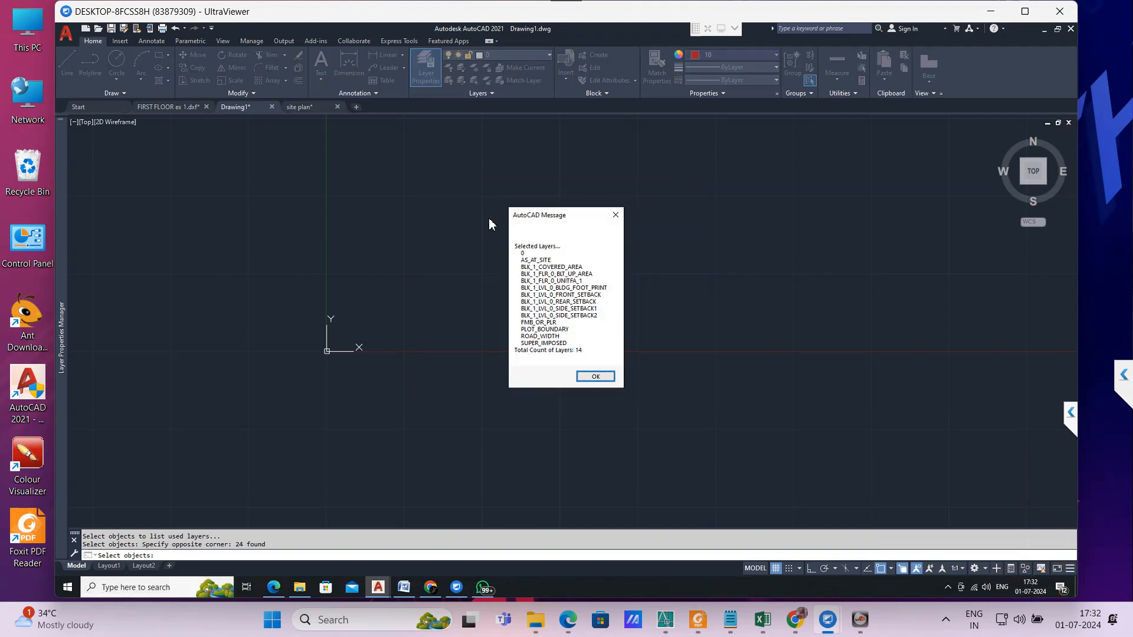
key(Escape)
Step: Delete the BLK_1_COVERED_AREA polyline from the overlapping outlines of the central rectangle
scroll(564, 275, up, 4)
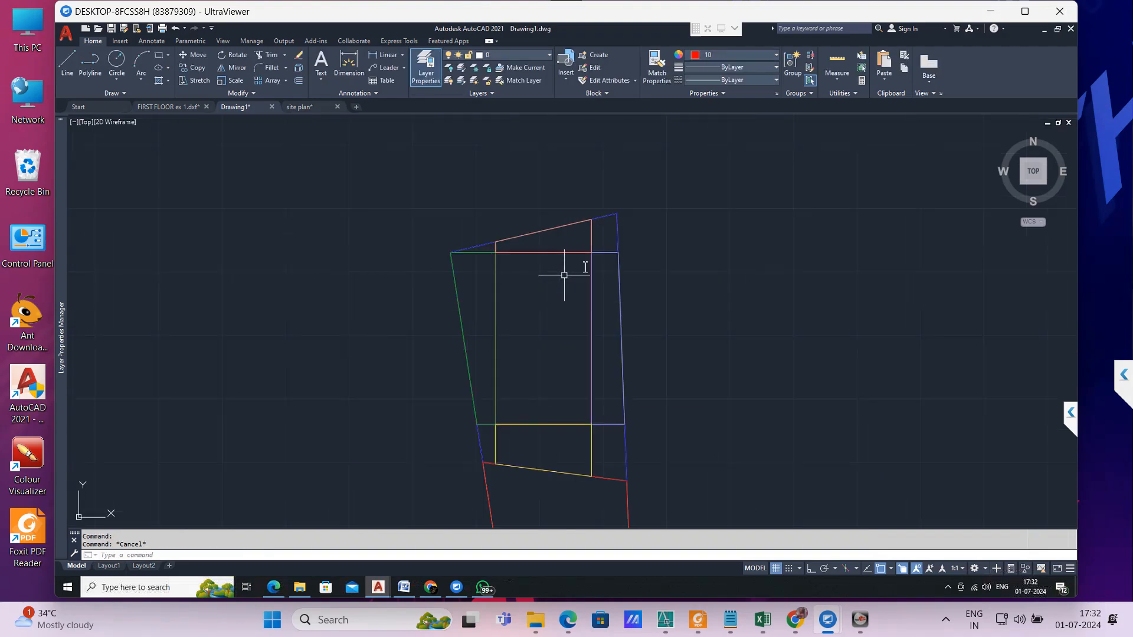
click(576, 253)
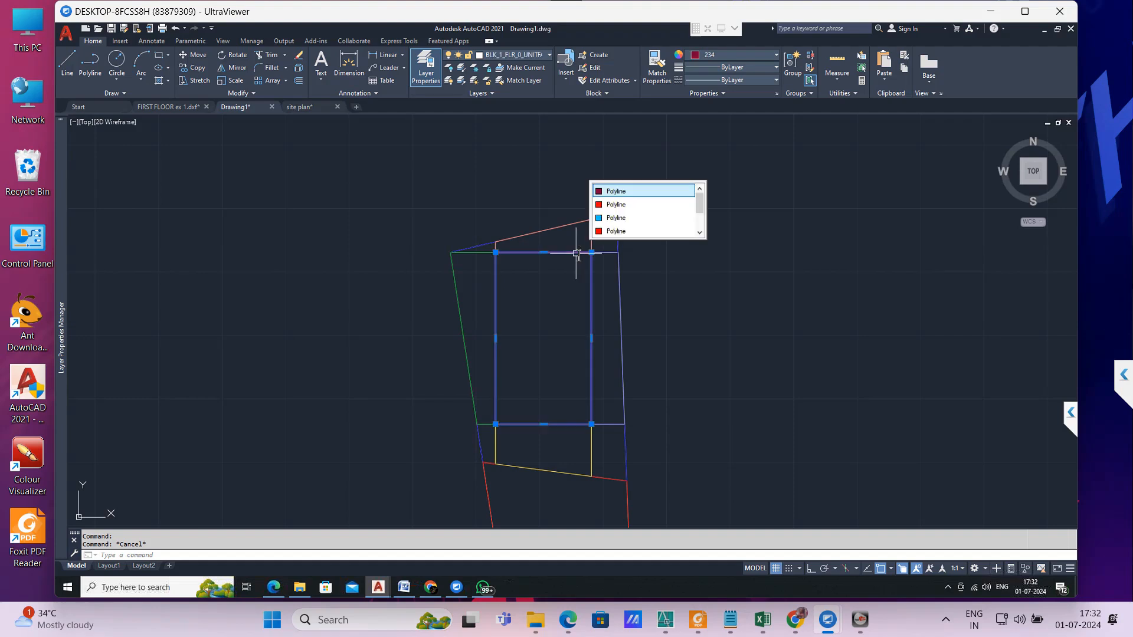
click(616, 218)
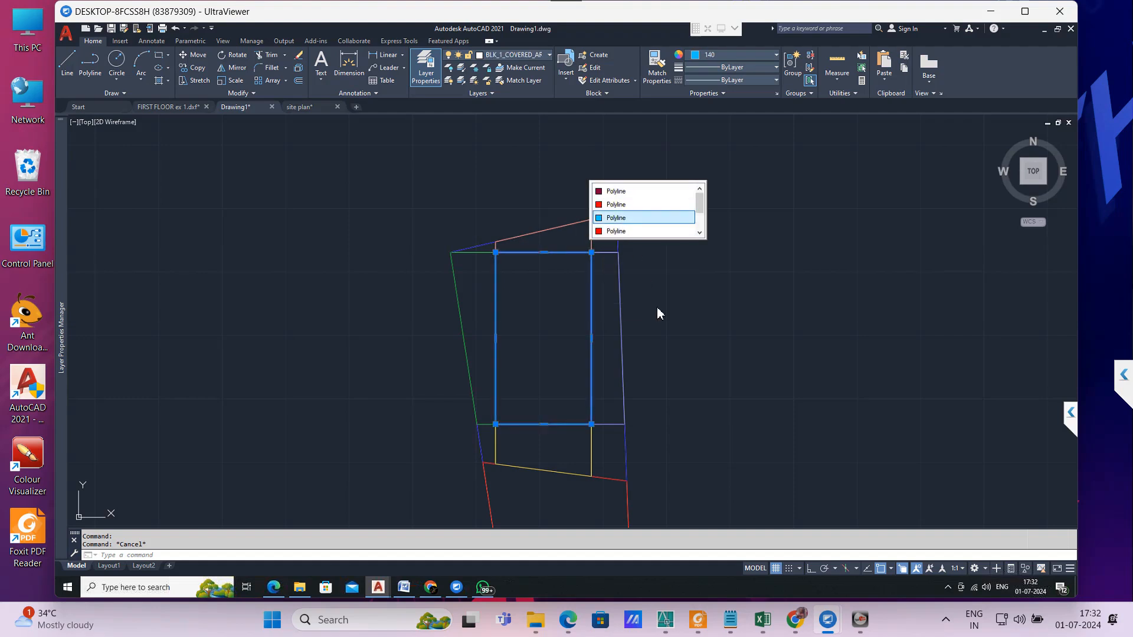
key(Delete)
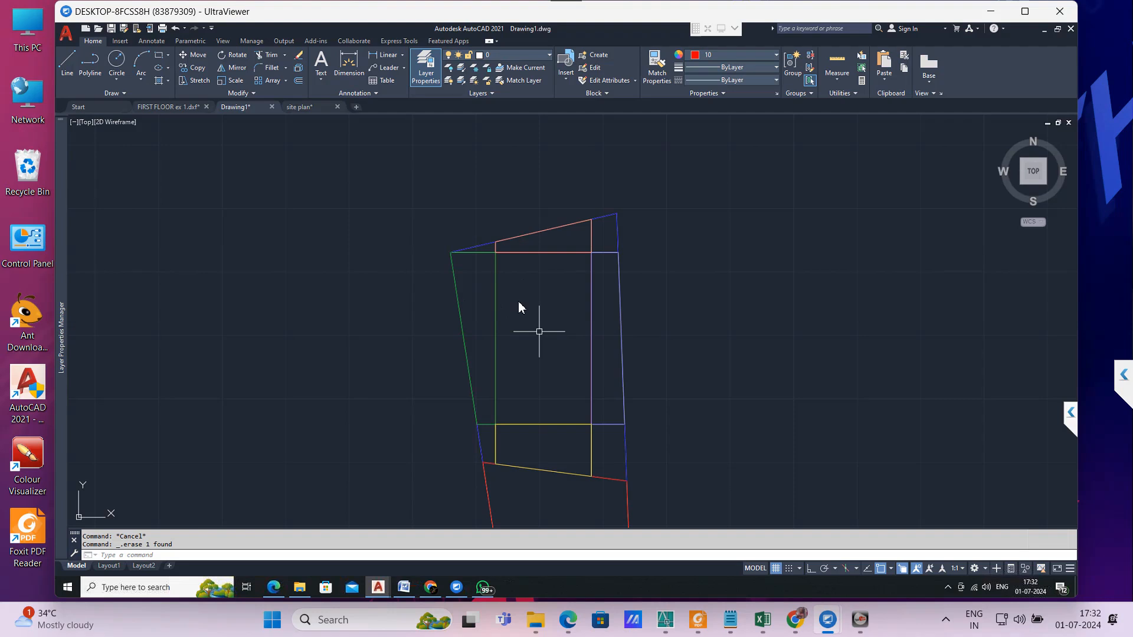
Step: Run the AW1 command inside the plot's central rectangle, placing the generated outline and its copy side by side to the plot's right with Ortho on
text(AW1)
key(Return)
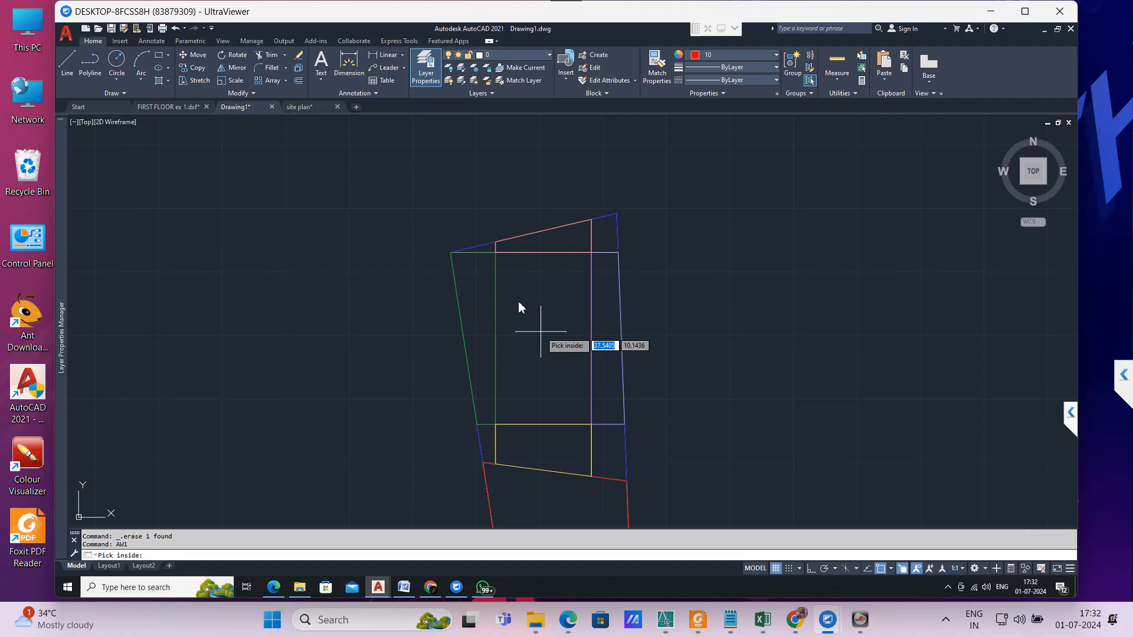
click(518, 308)
click(547, 331)
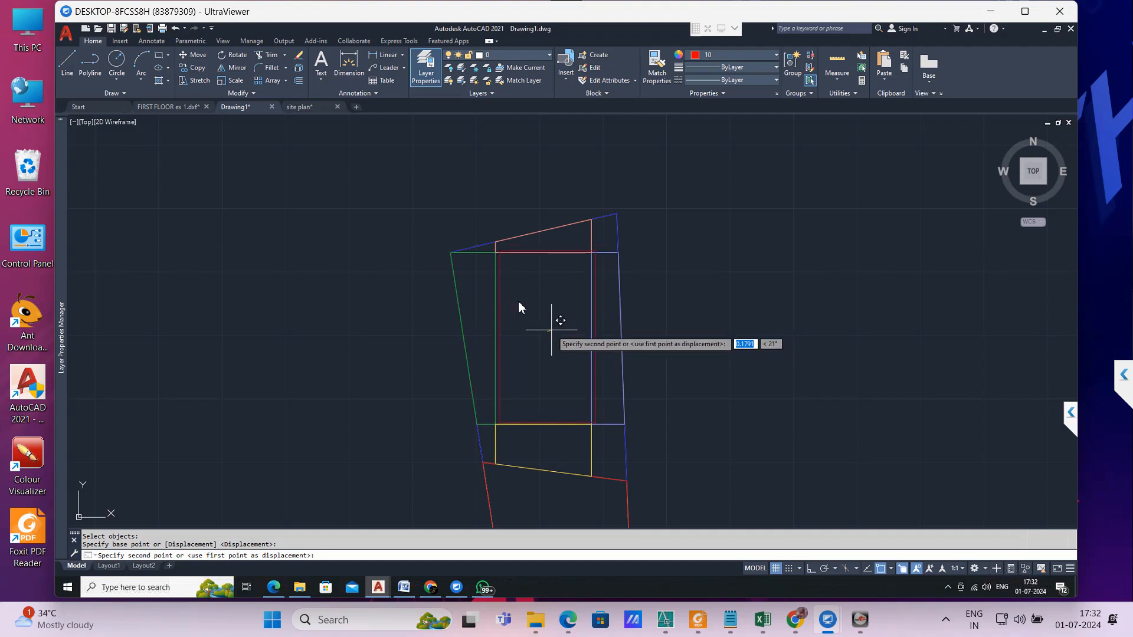
key(F8)
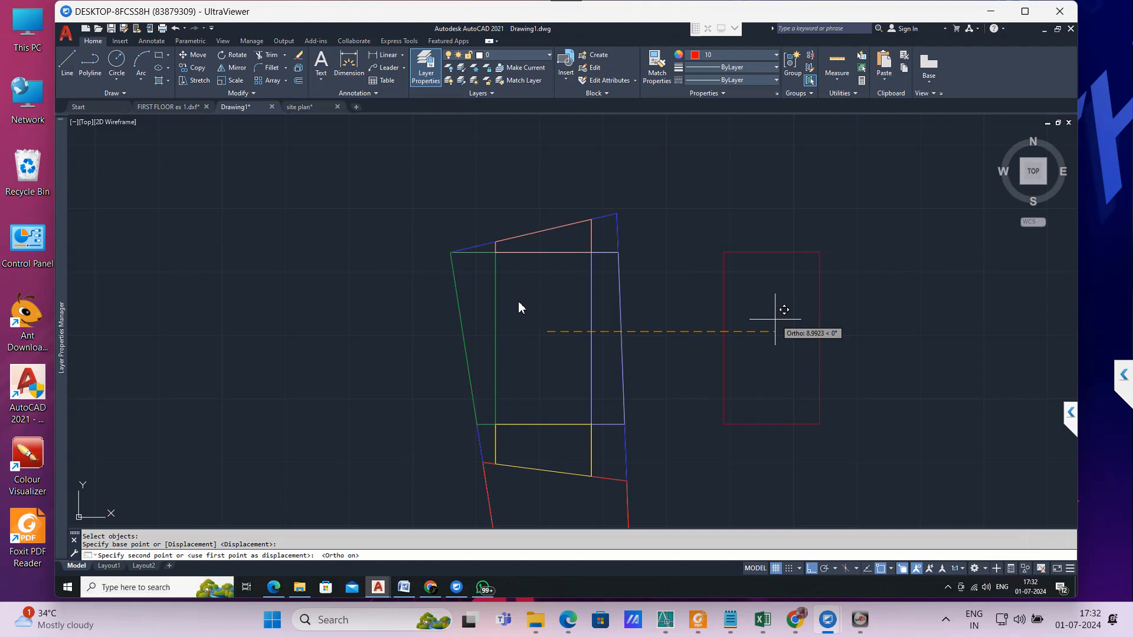
key(ctrl)
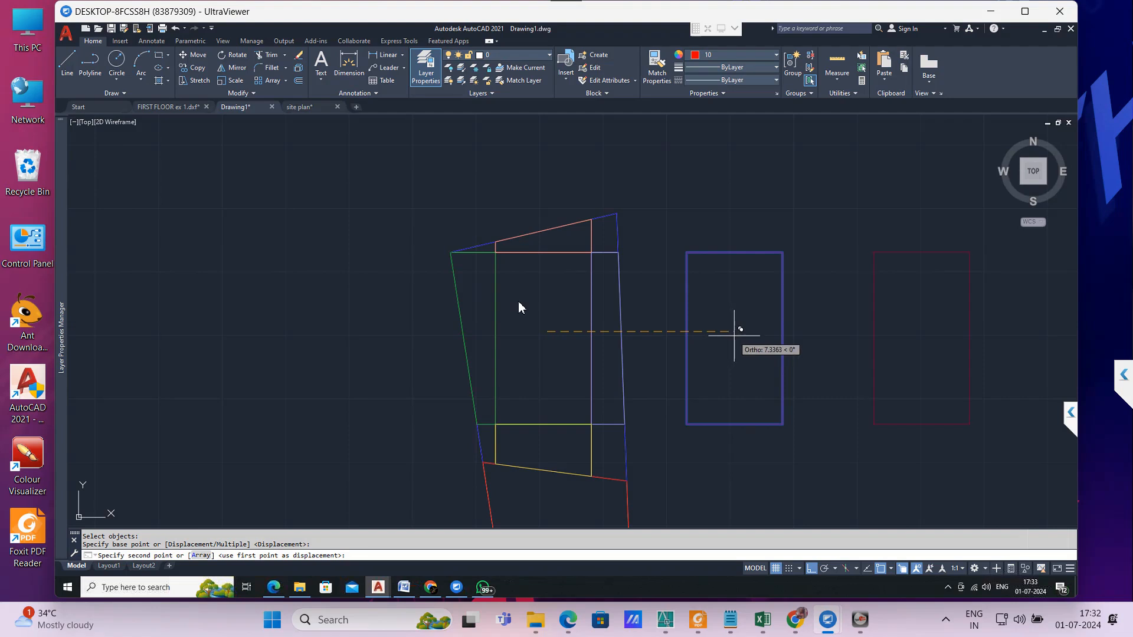
click(736, 335)
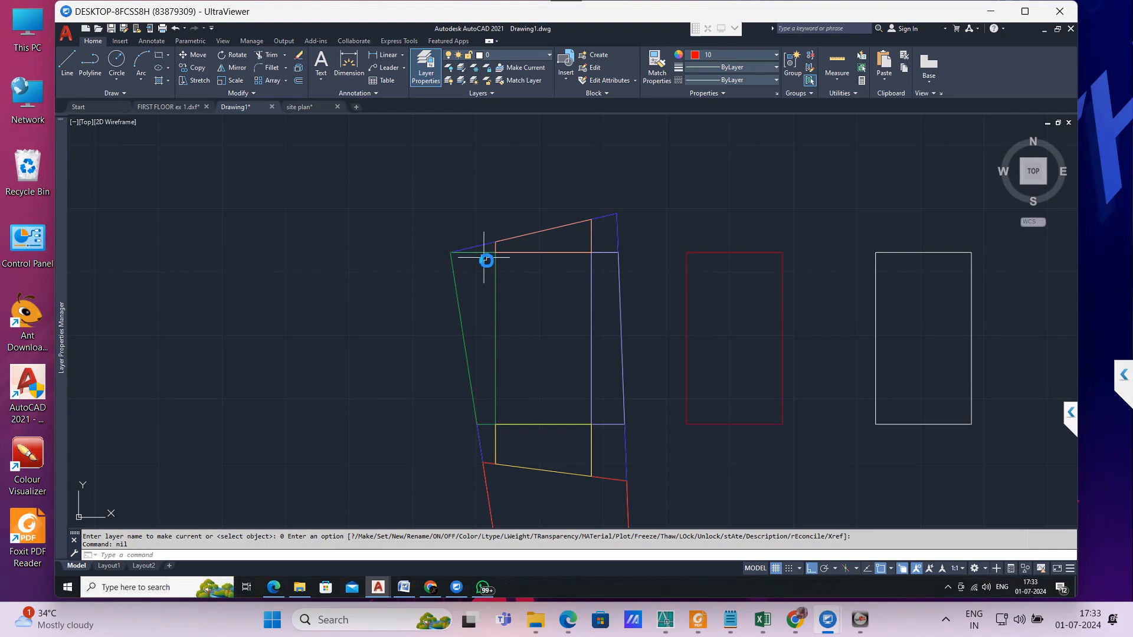
scroll(485, 258, down, 2)
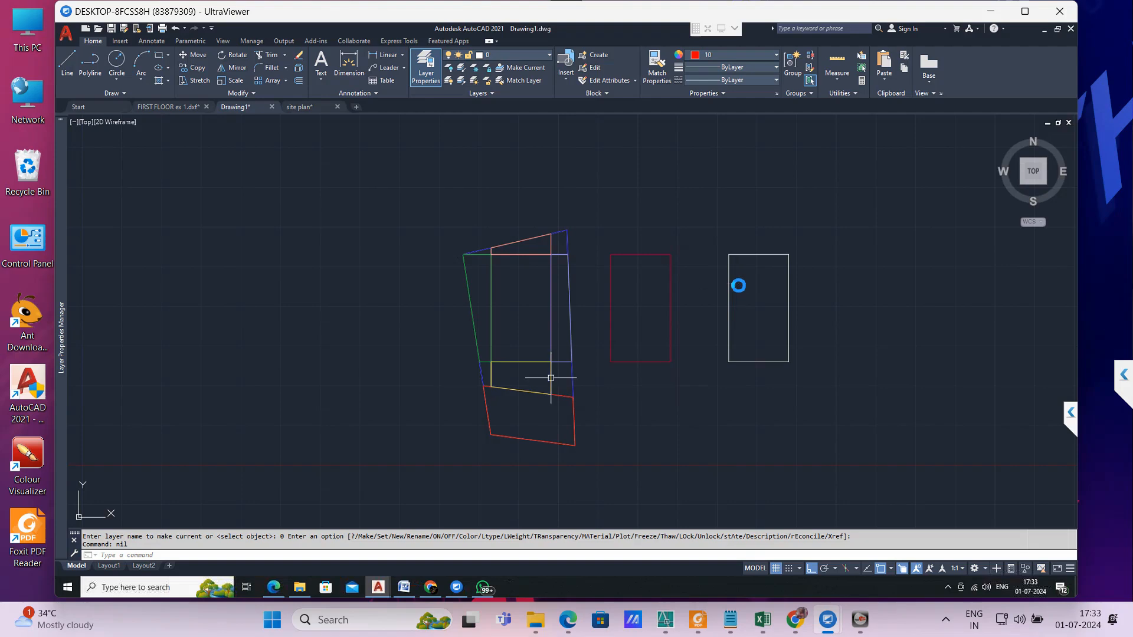
Step: In the site plan drawing, move the five-sided site boundary polyline into the empty space to the right of the plan
click(307, 107)
scroll(302, 344, up, 4)
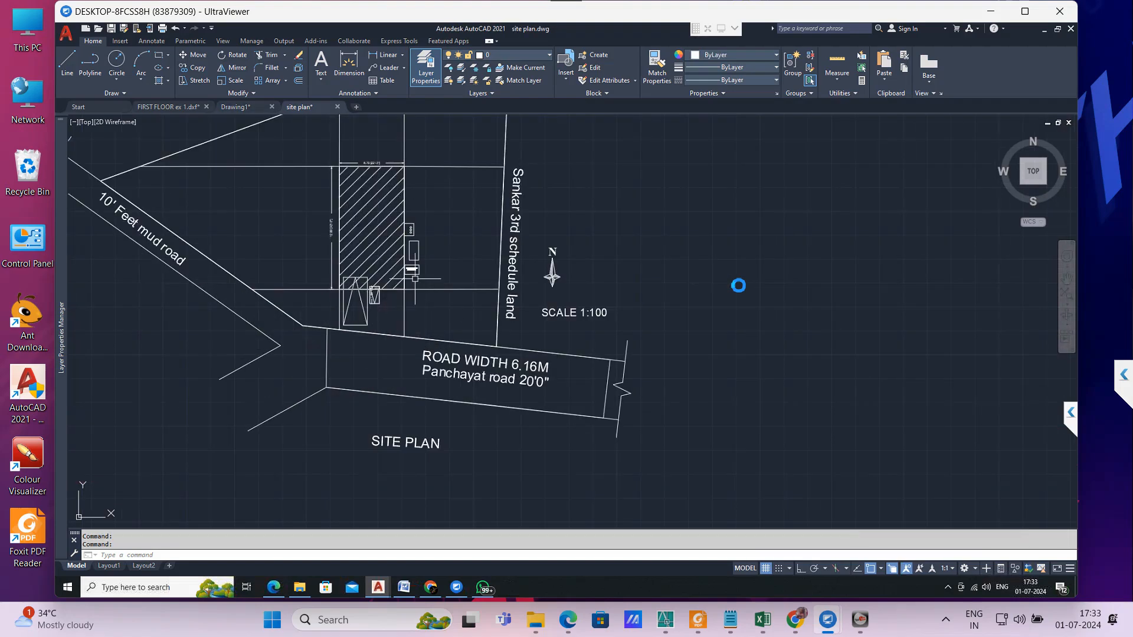
middle_drag(413, 277, 418, 309)
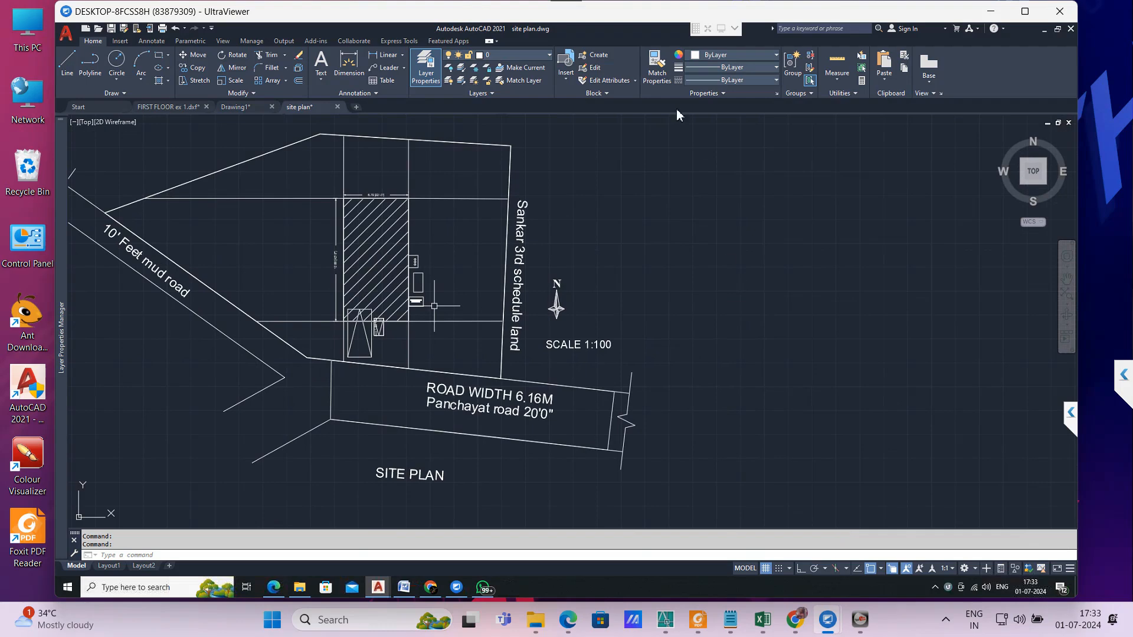
scroll(625, 248, down, 4)
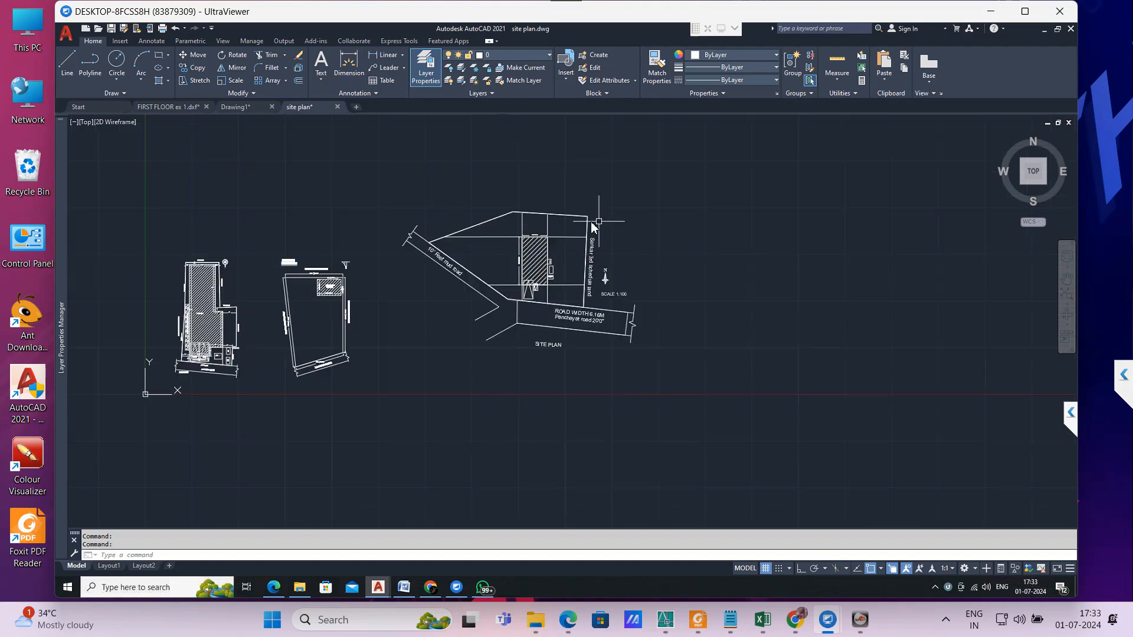
click(570, 222)
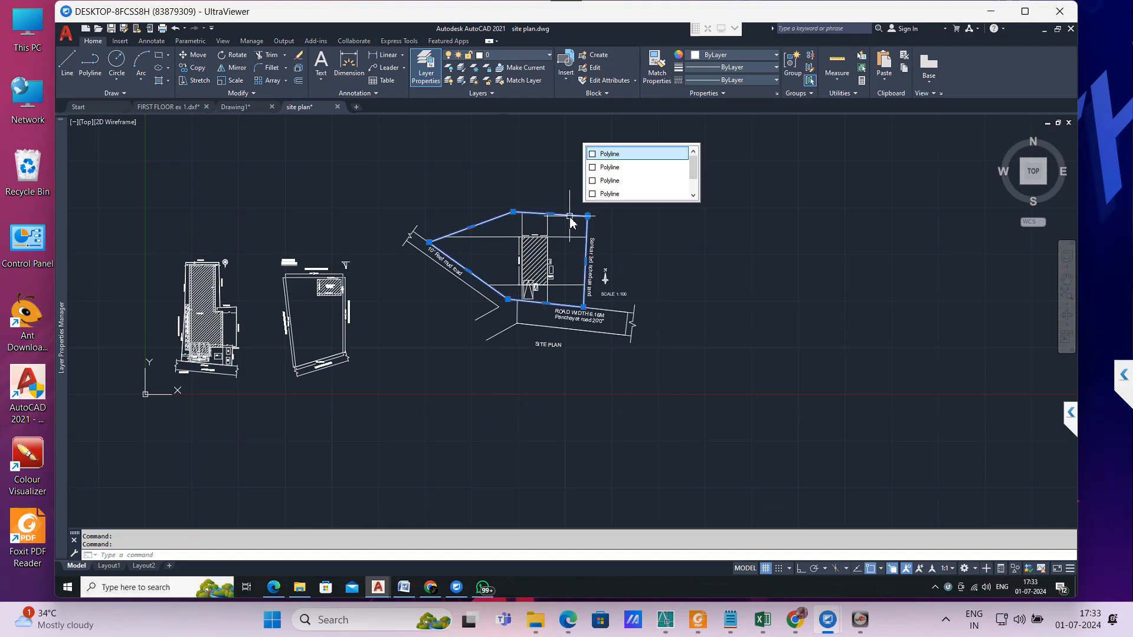
click(613, 190)
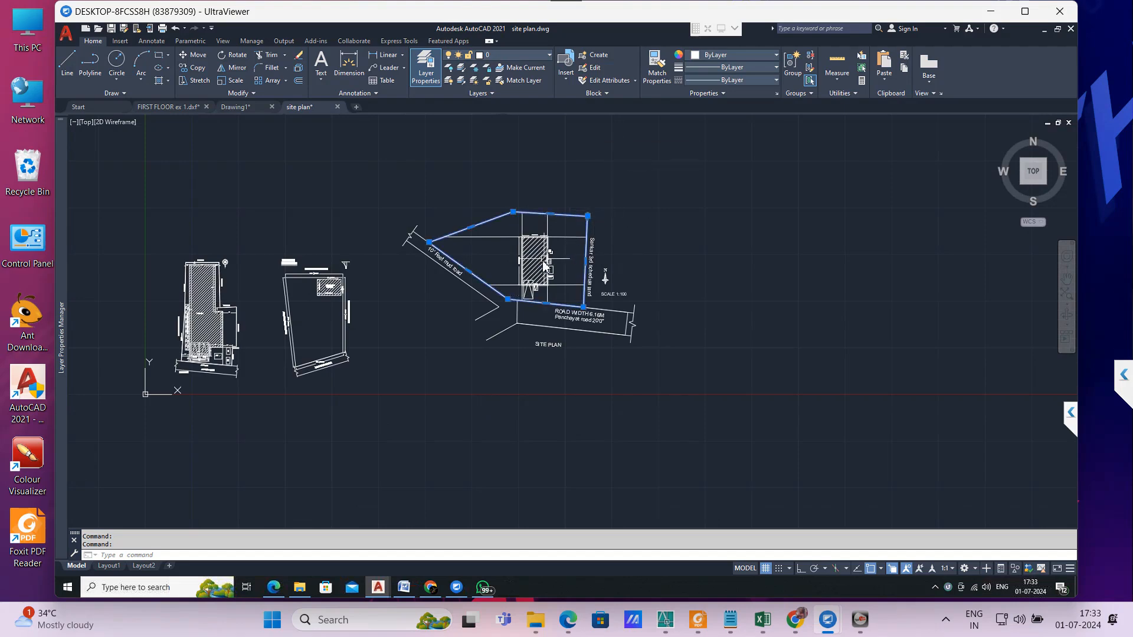
text(m)
key(Return)
click(535, 254)
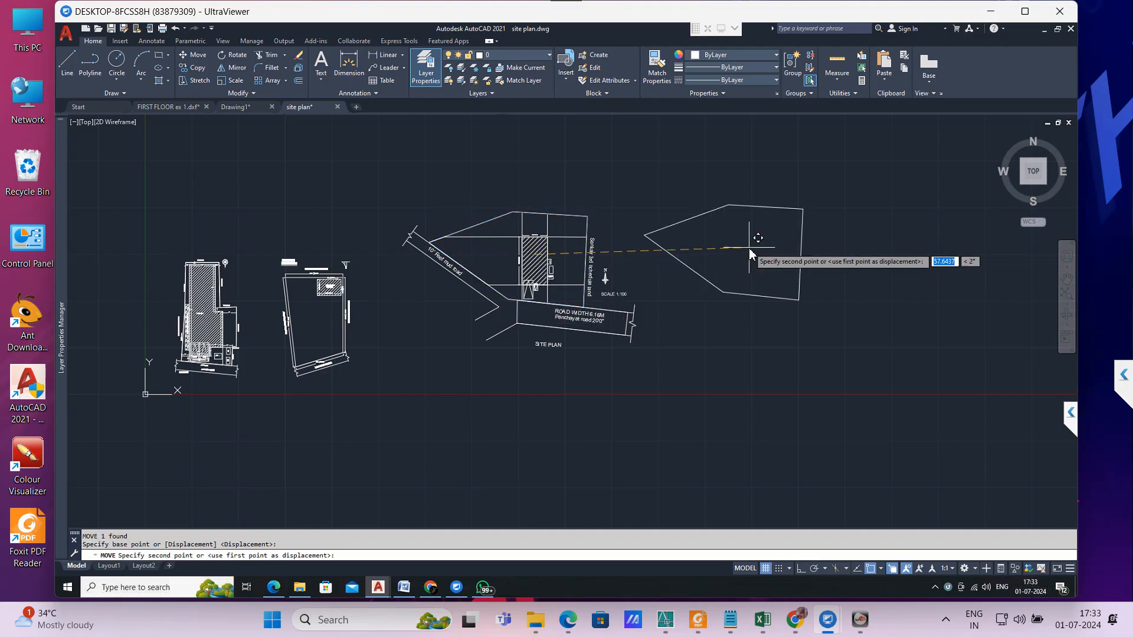
click(850, 250)
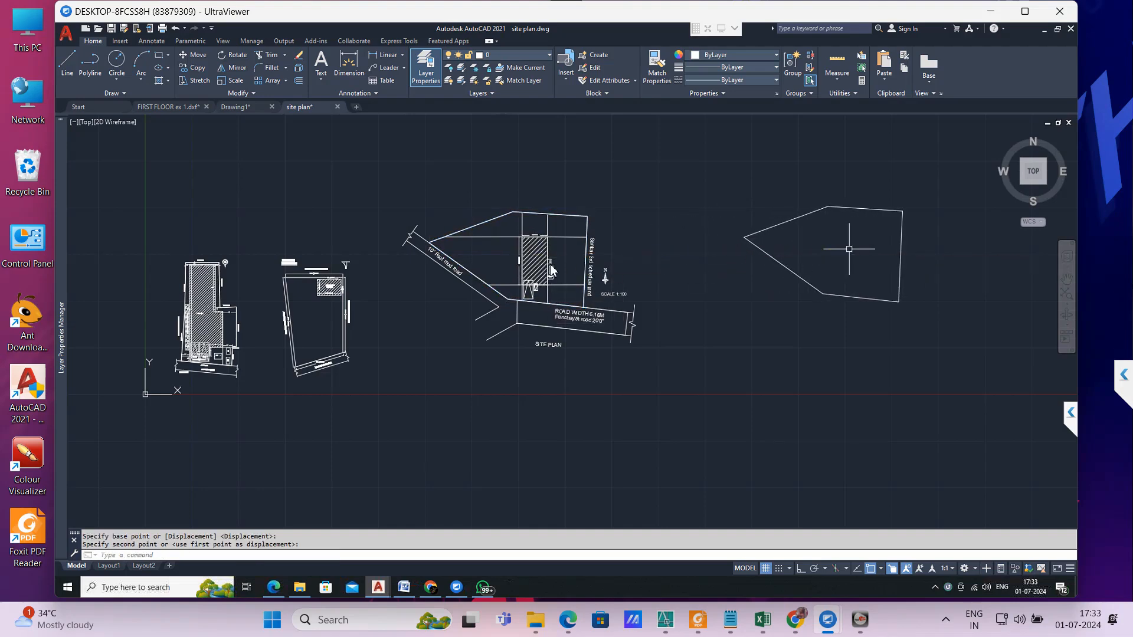
scroll(510, 236, up, 6)
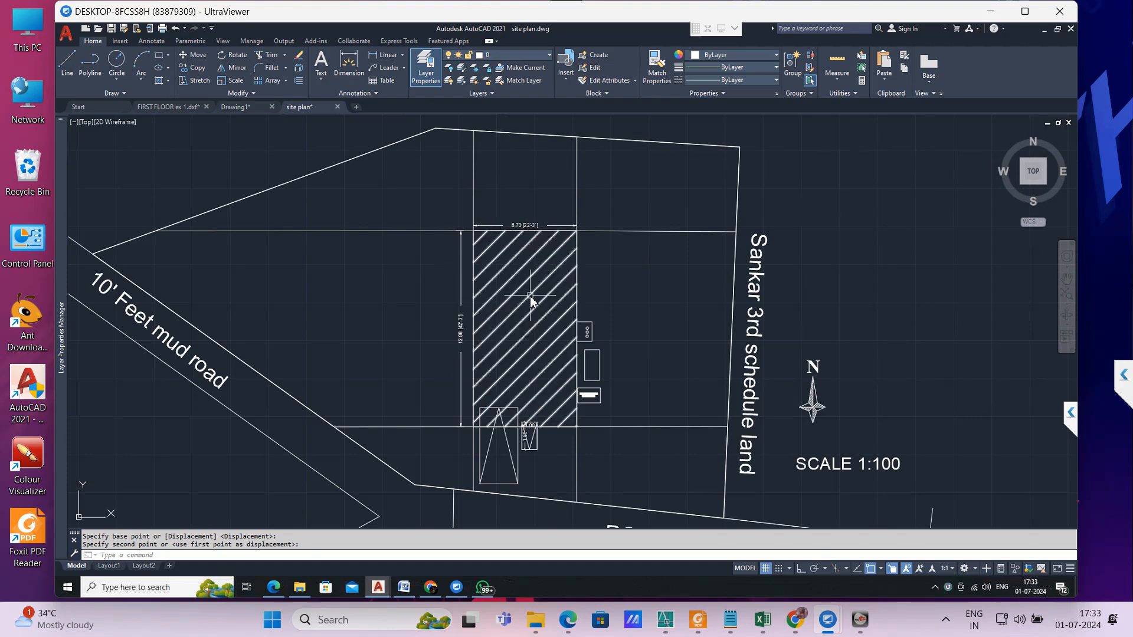
text(rec)
key(Return)
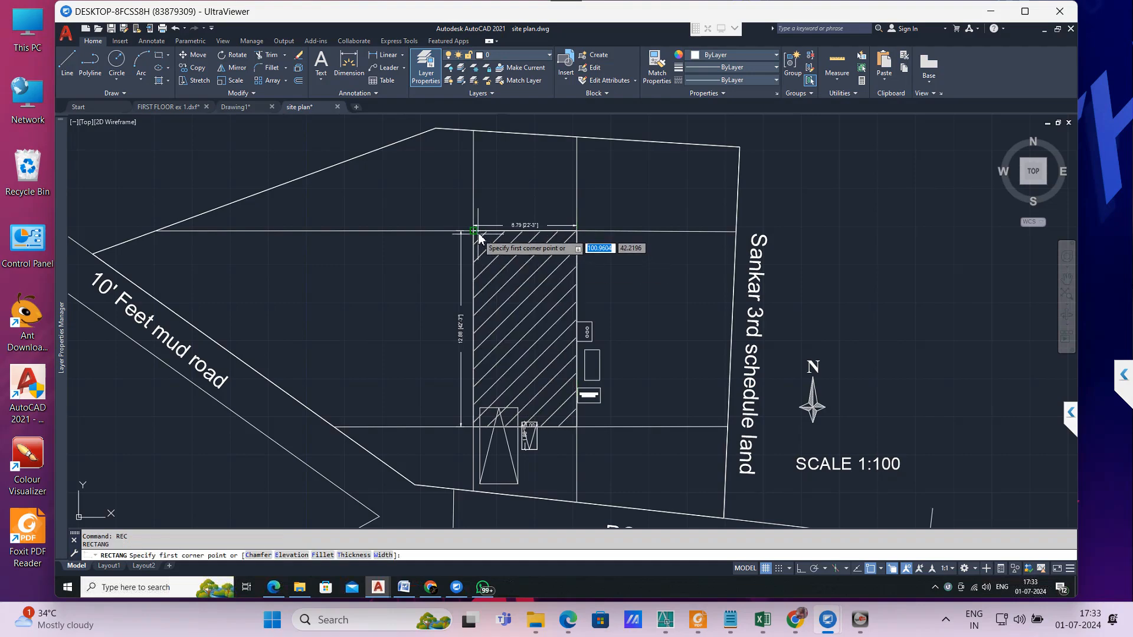
key(Escape)
Step: Move the hatched building's outline rectangle into the relocated boundary, using the site's upper right corner as base point and the boundary's matching corner as destination
click(476, 231)
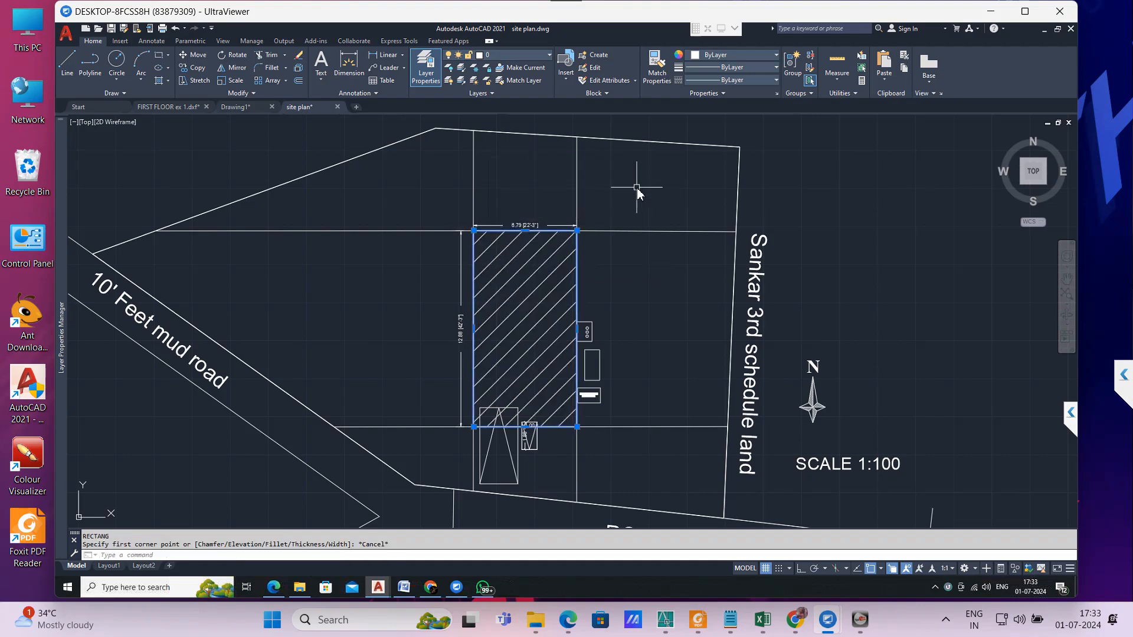
text(m)
key(Return)
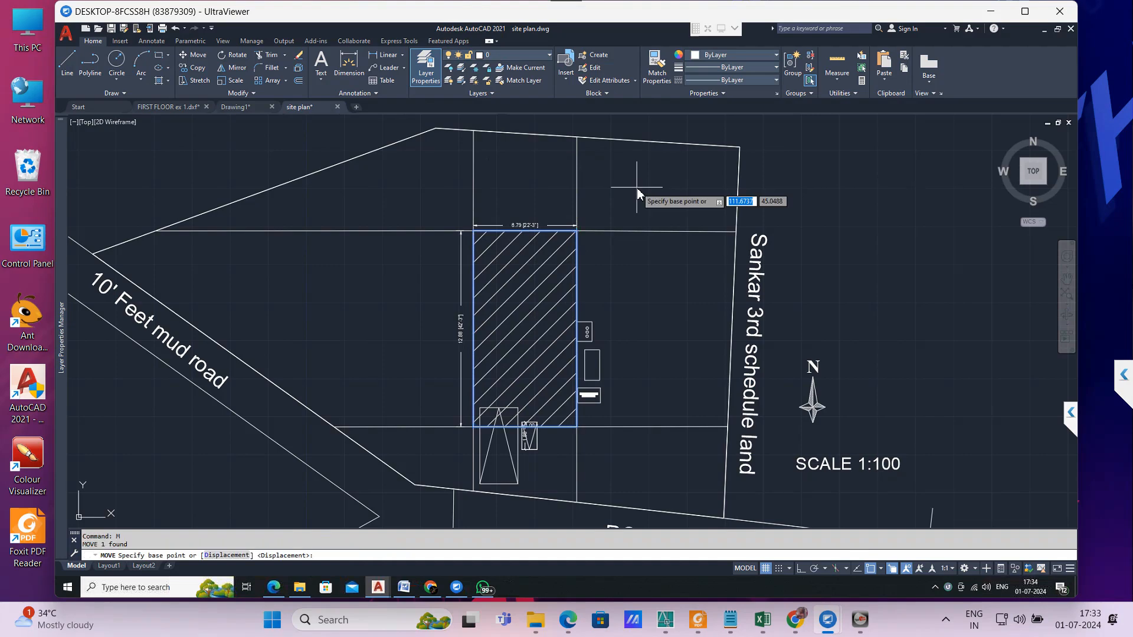
click(740, 147)
scroll(443, 242, down, 3)
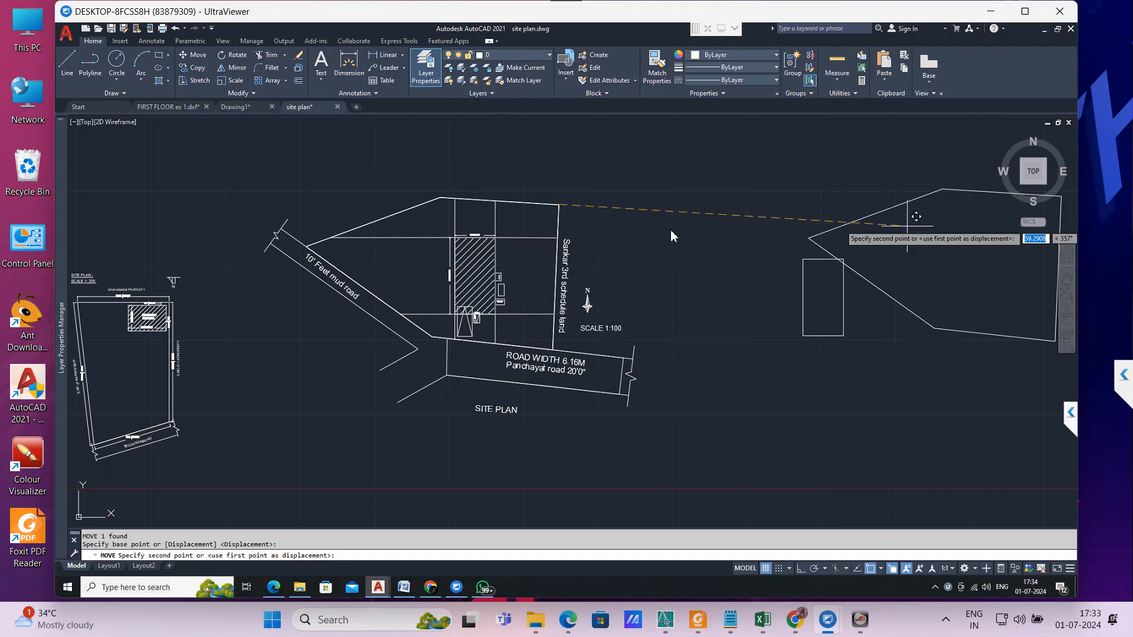
scroll(688, 255, down, 5)
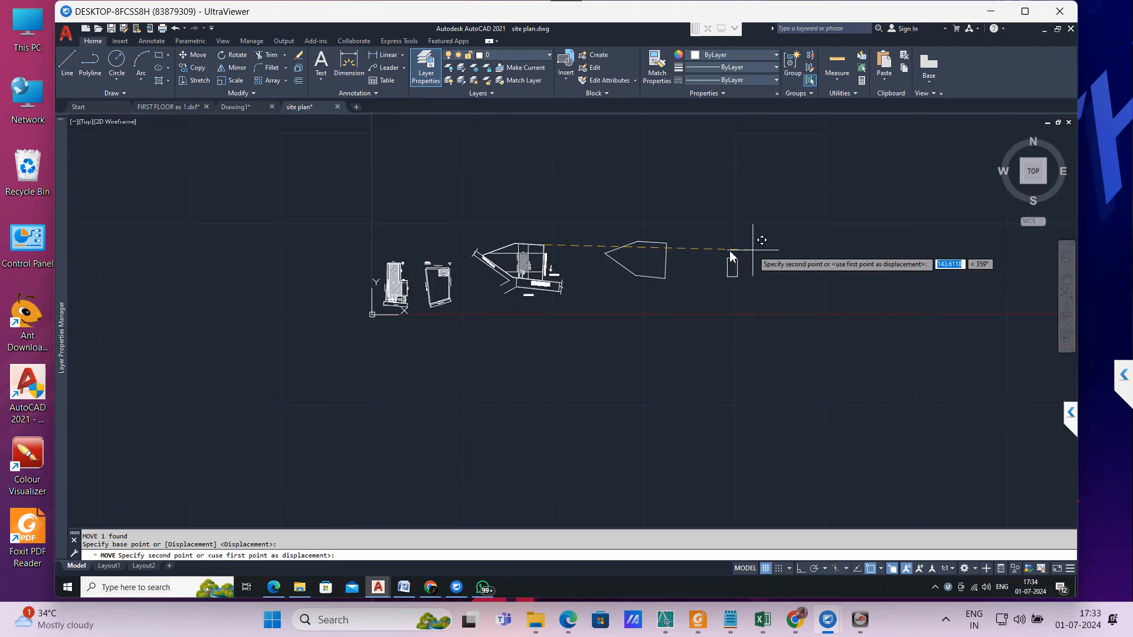
click(672, 242)
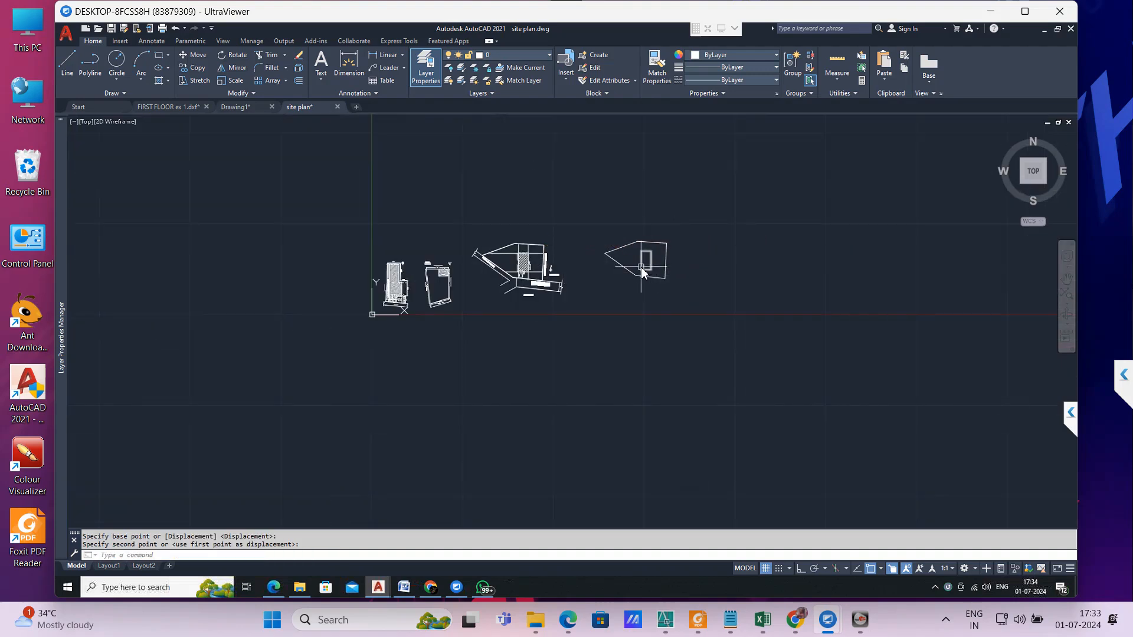
key(Escape)
scroll(642, 270, up, 4)
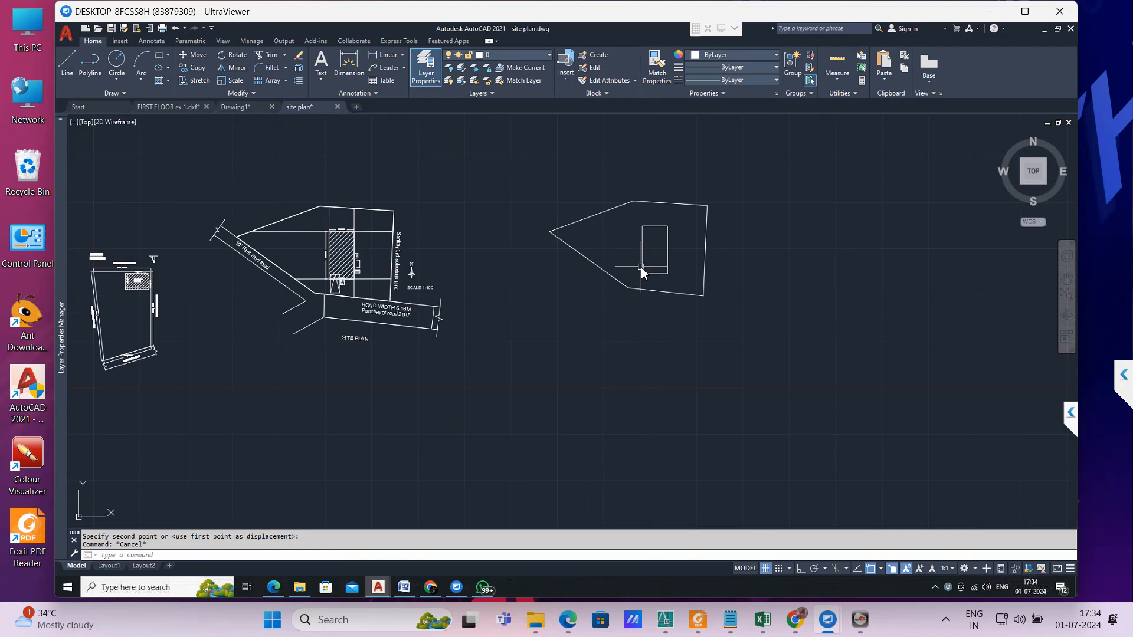
right_click(642, 270)
key(Escape)
scroll(641, 267, up, 6)
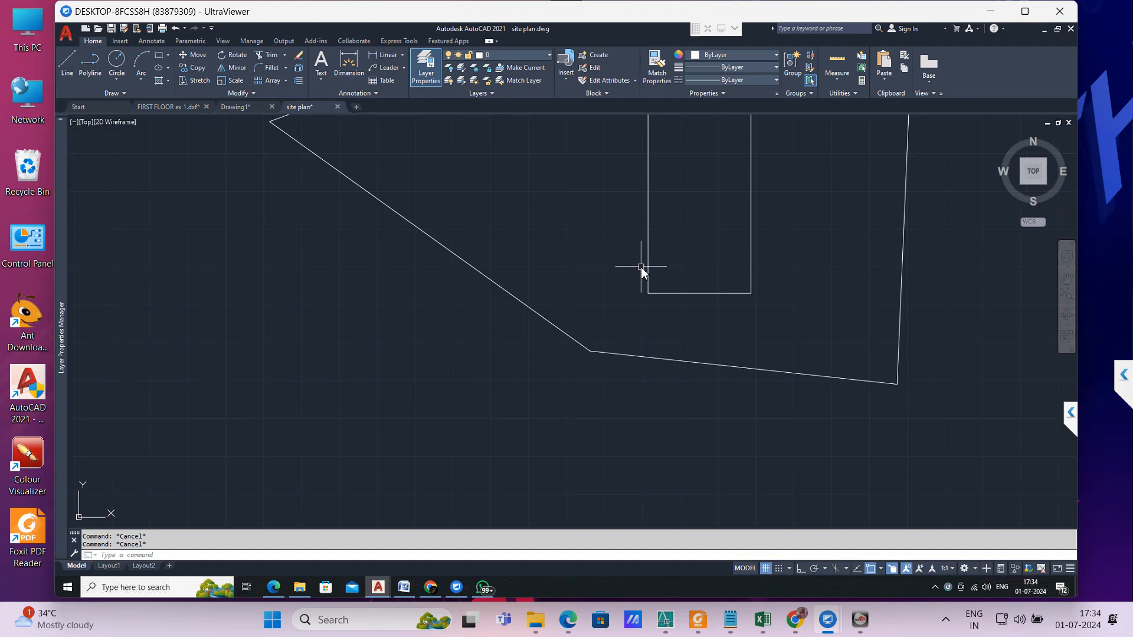
scroll(625, 298, down, 6)
scroll(685, 270, up, 4)
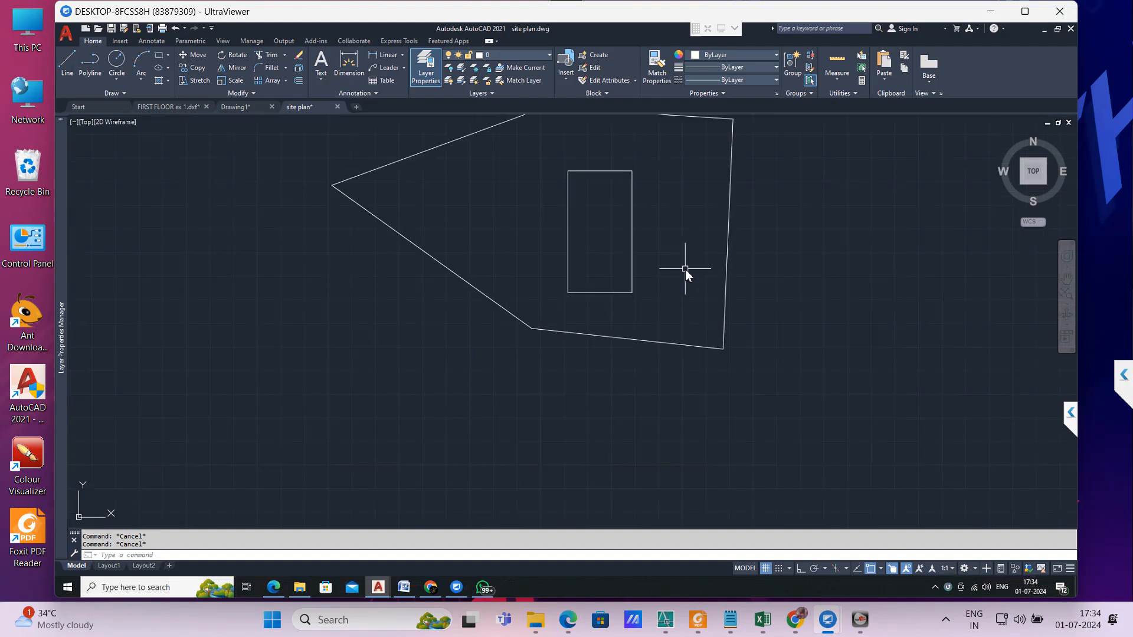